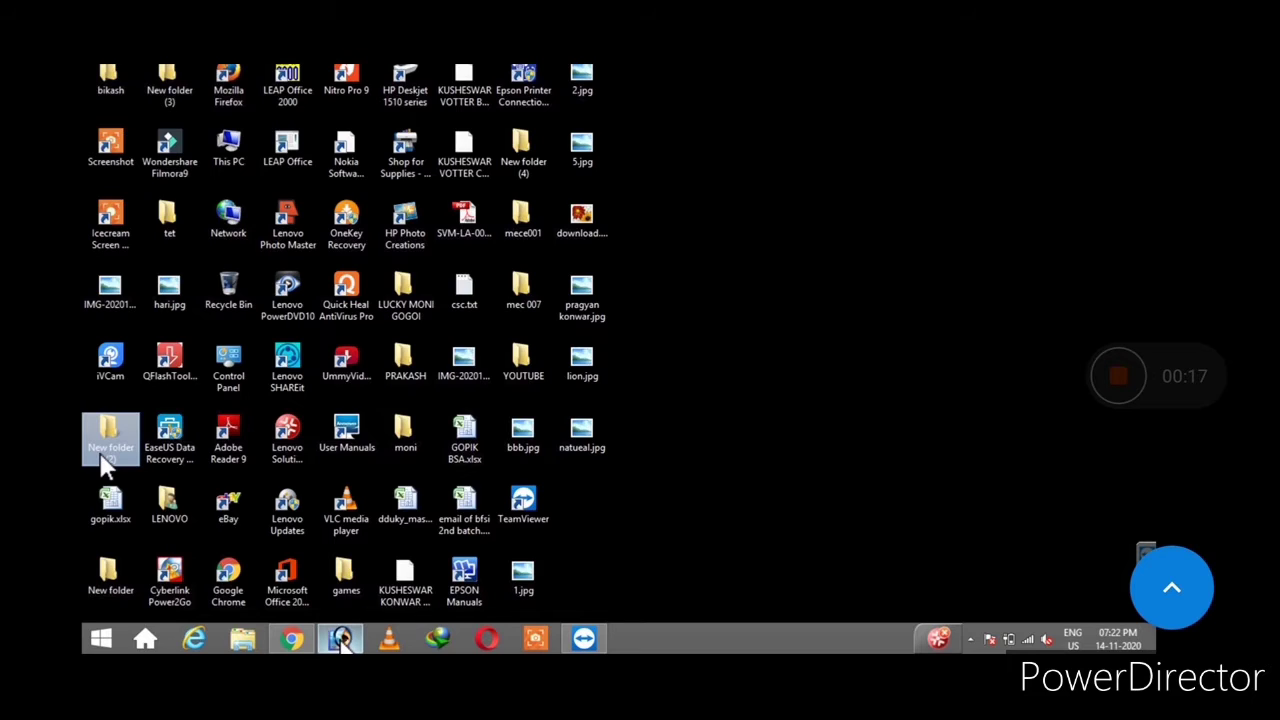
Switch to Adobe Photoshop and maximize its window
mouse_move(342, 645)
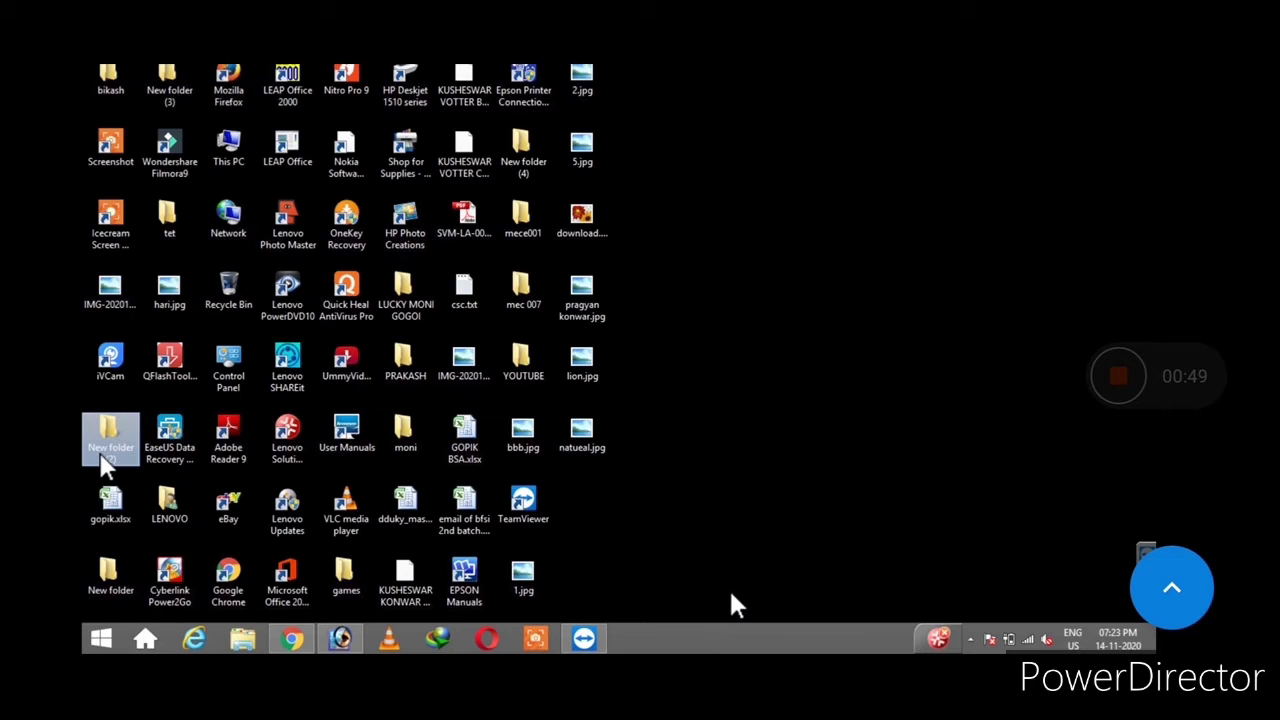
left_click(343, 640)
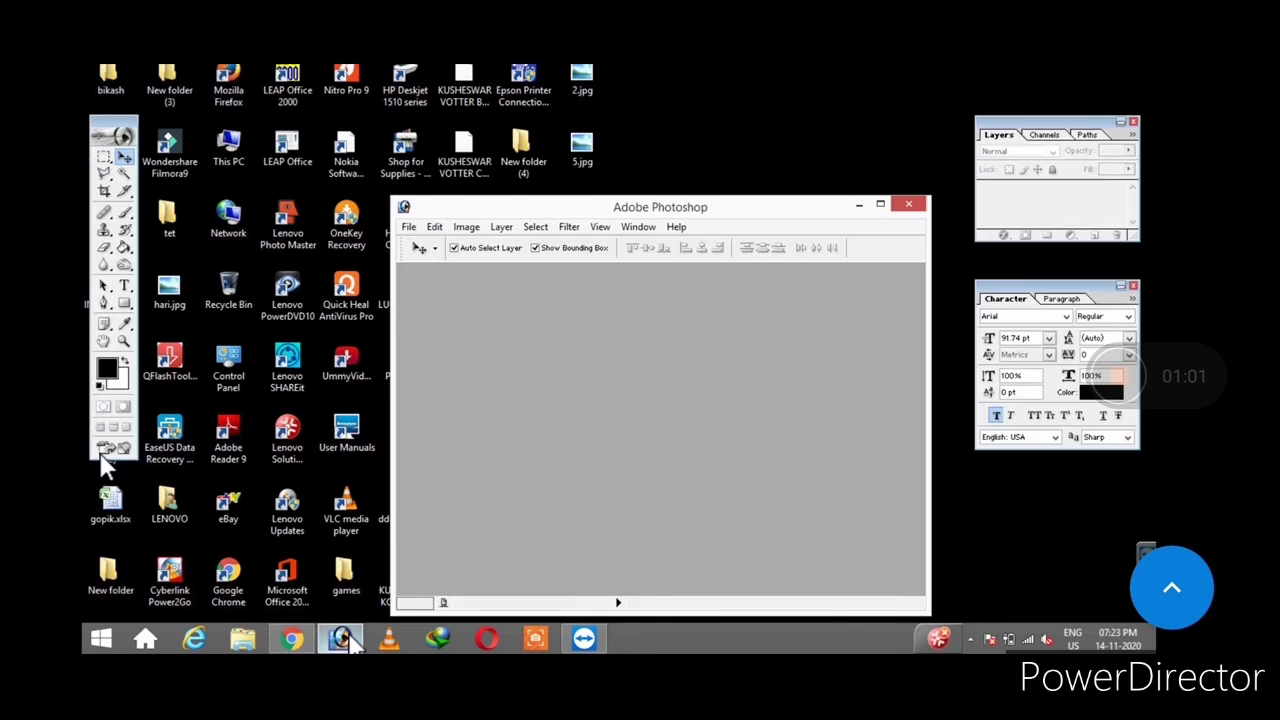
left_click(881, 205)
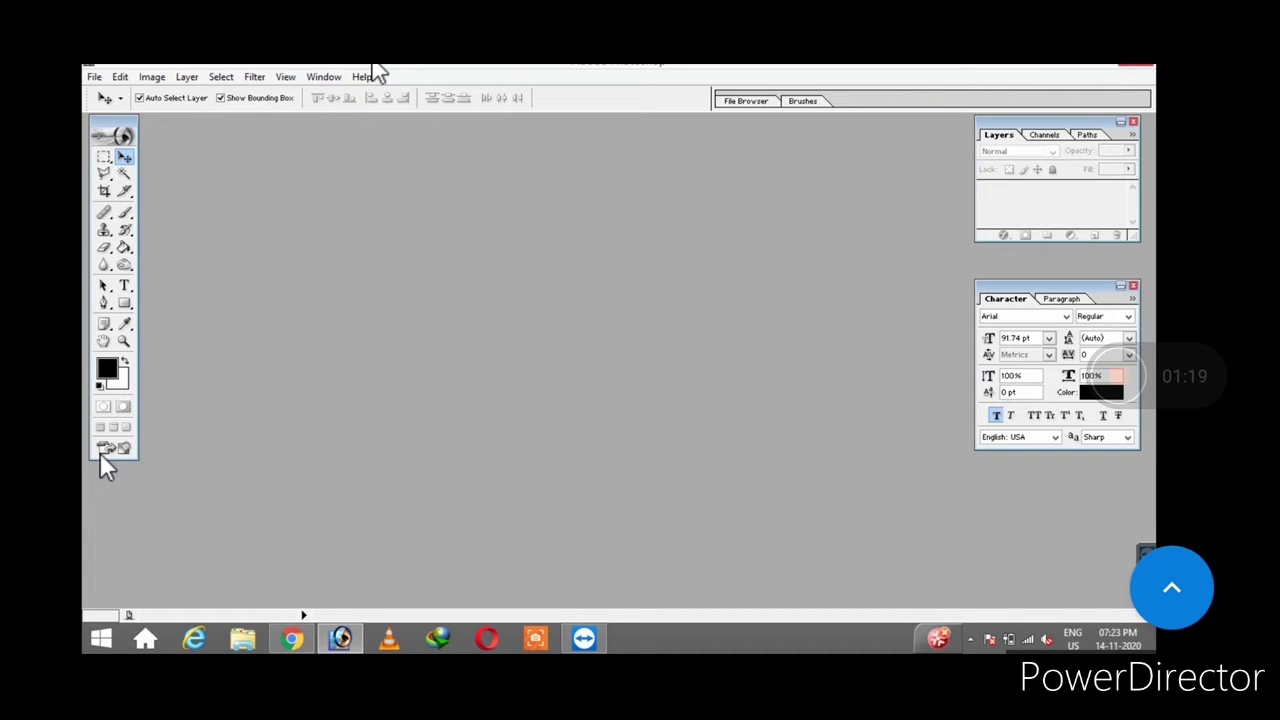
Open the JPG photo of the child, named after the child, from the Desktop folder
left_click(96, 78)
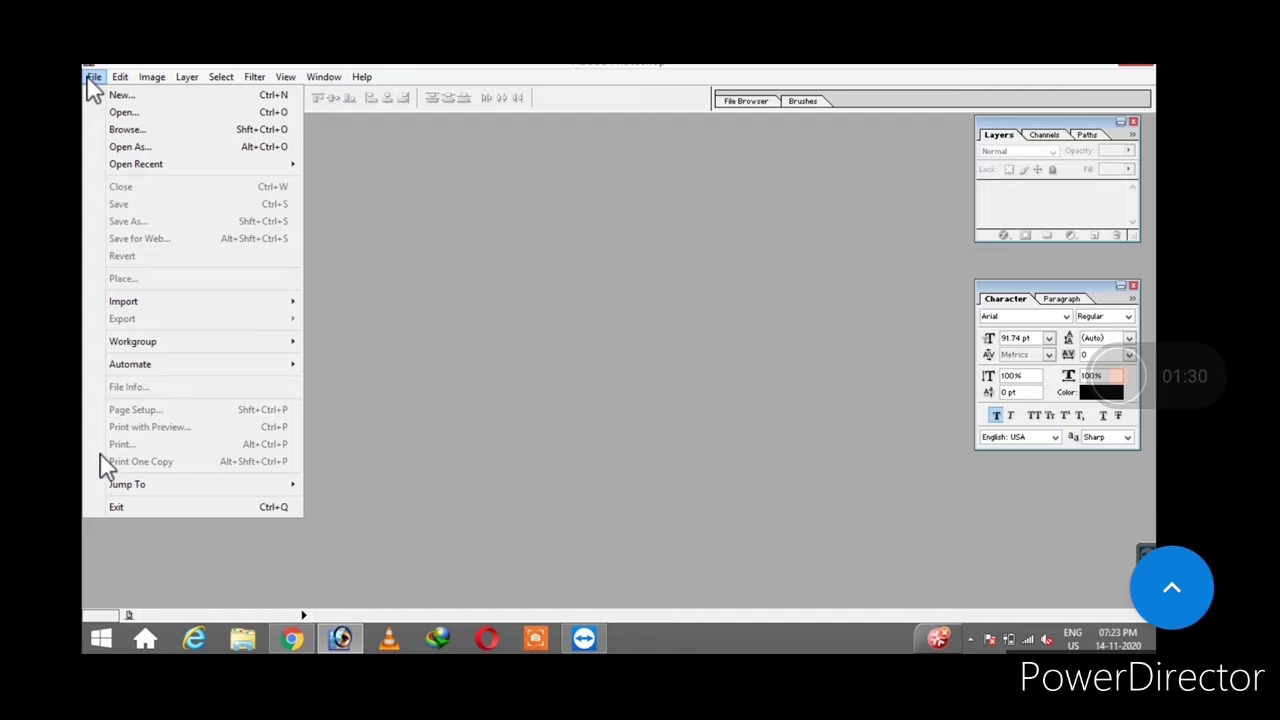
left_click(134, 114)
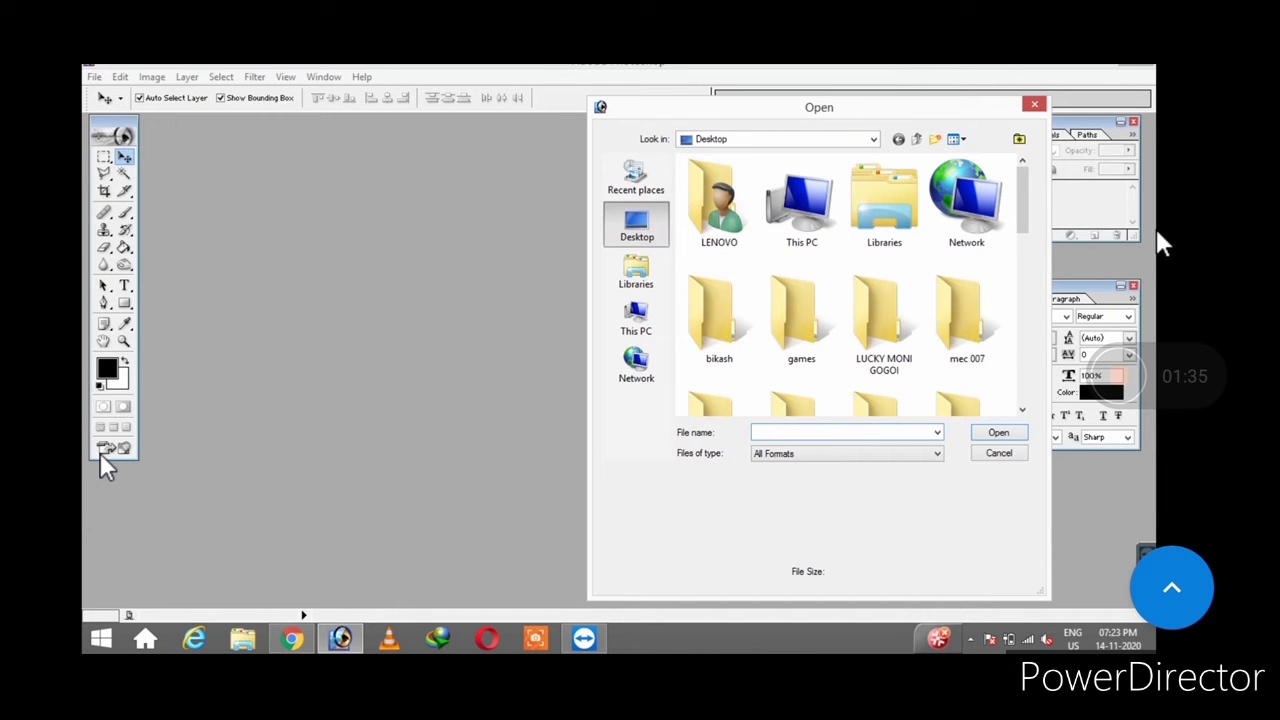
left_click_drag(1023, 206, 1028, 243)
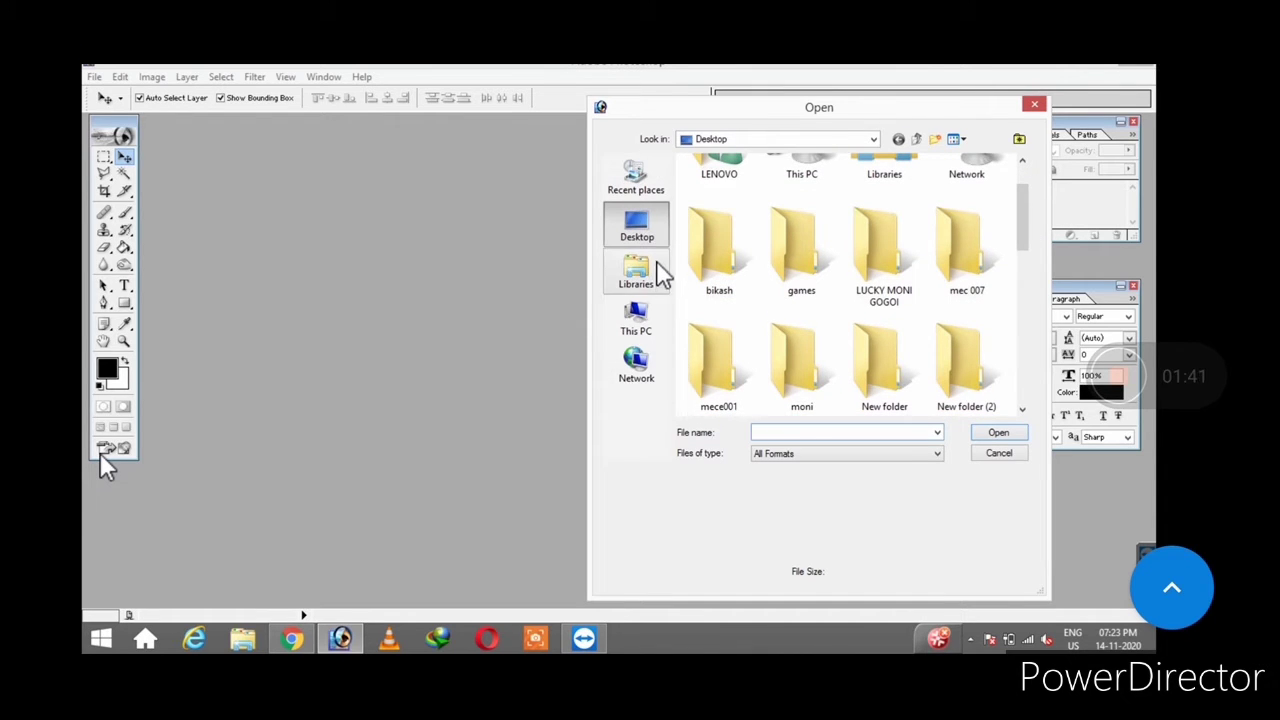
left_click(645, 325)
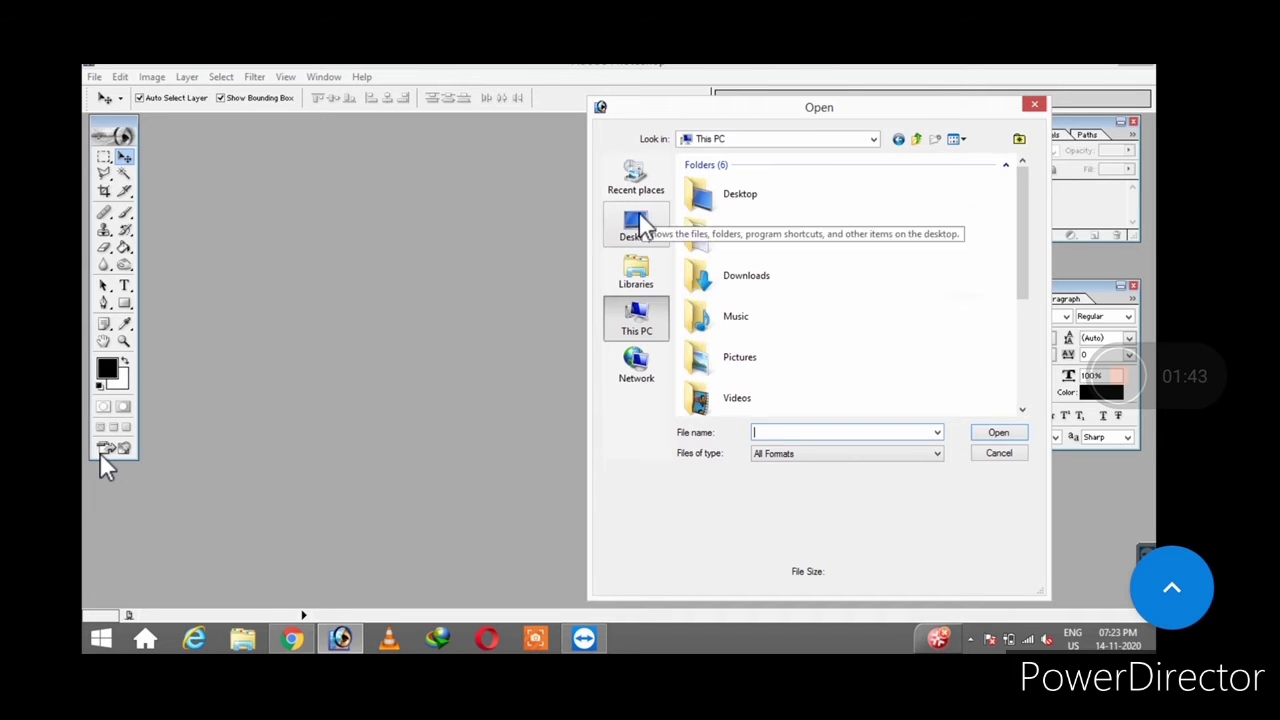
left_click(638, 227)
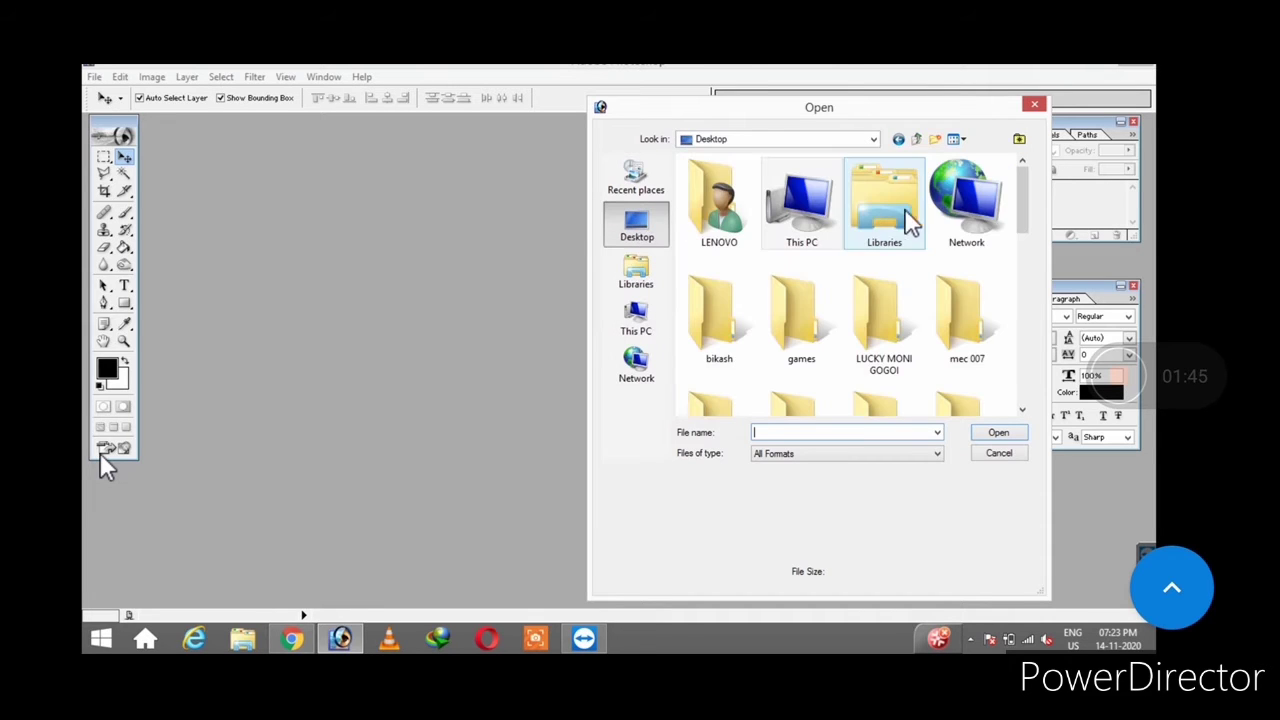
left_click_drag(1023, 199, 1023, 408)
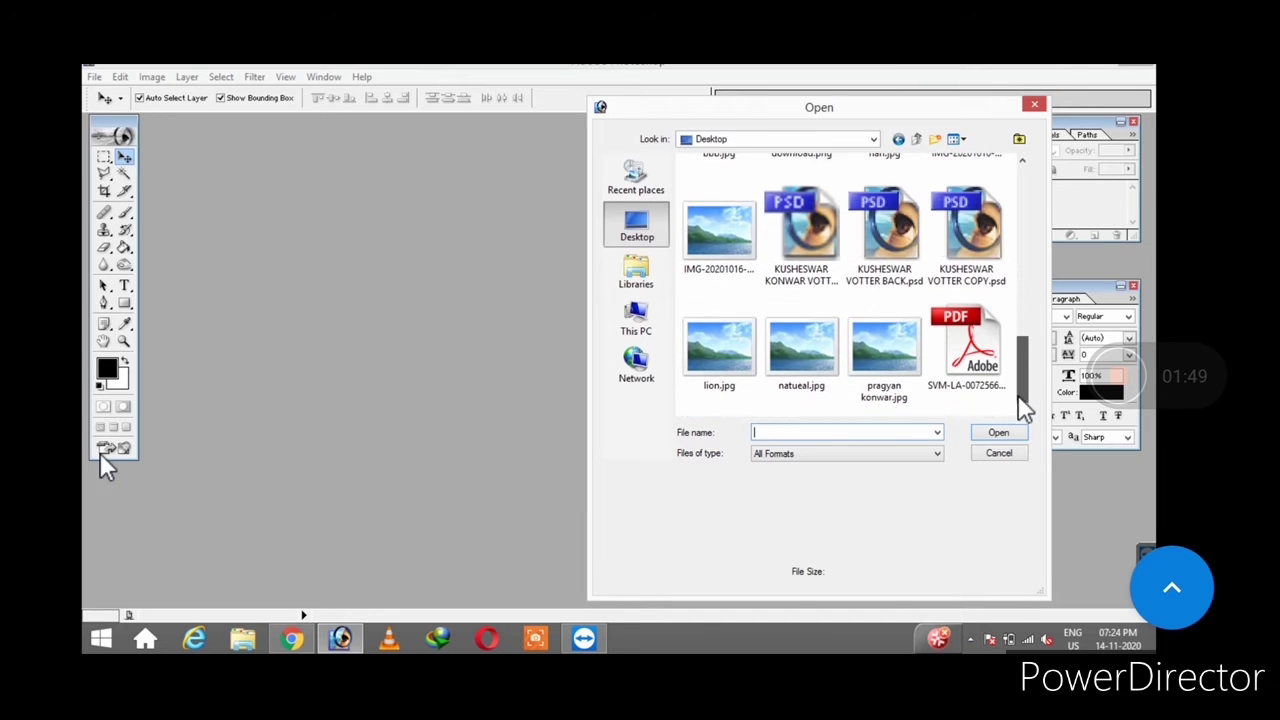
left_click(884, 375)
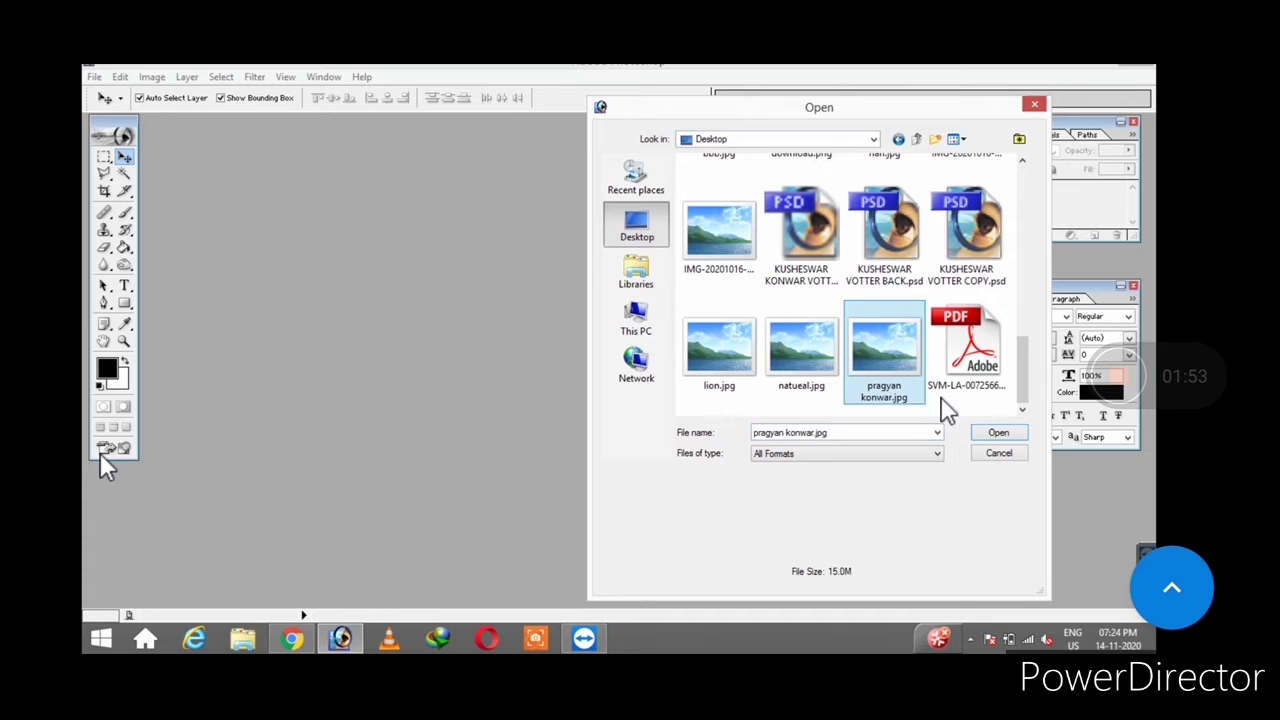
left_click(997, 434)
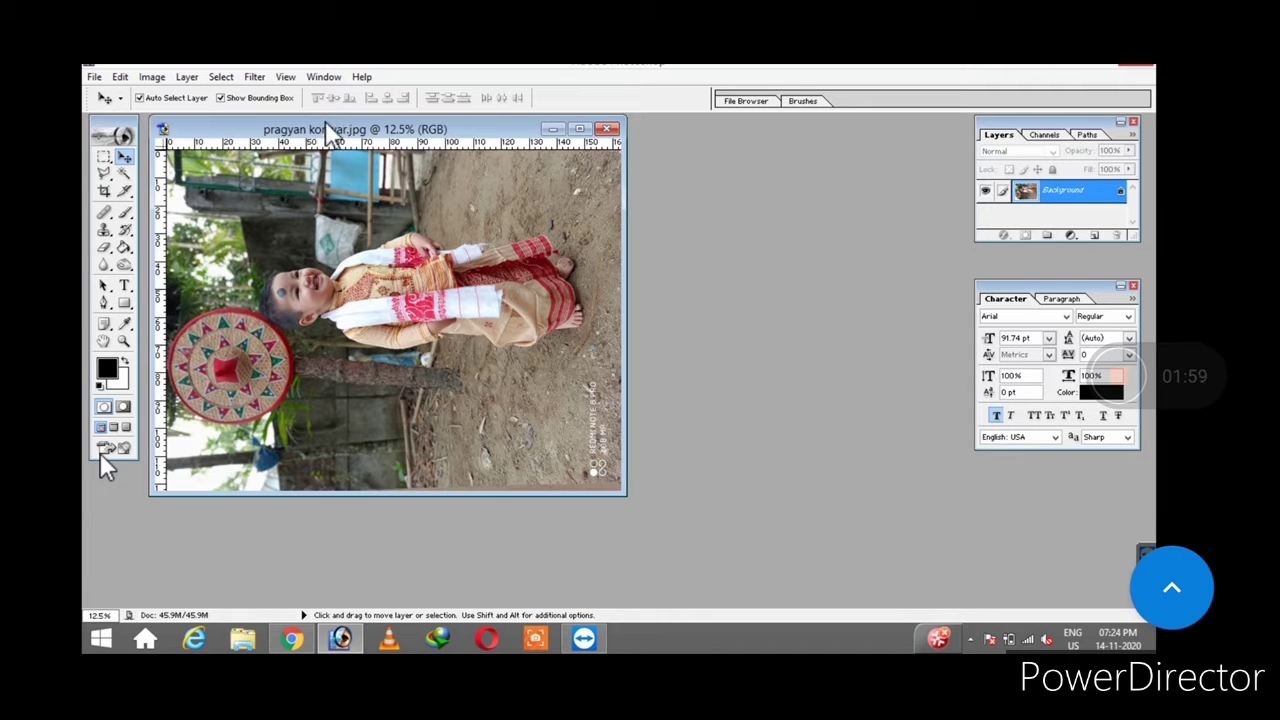
Rotate the photo's canvas 90° CW so the child stands upright, and maximize the image window
left_click_drag(323, 128, 453, 143)
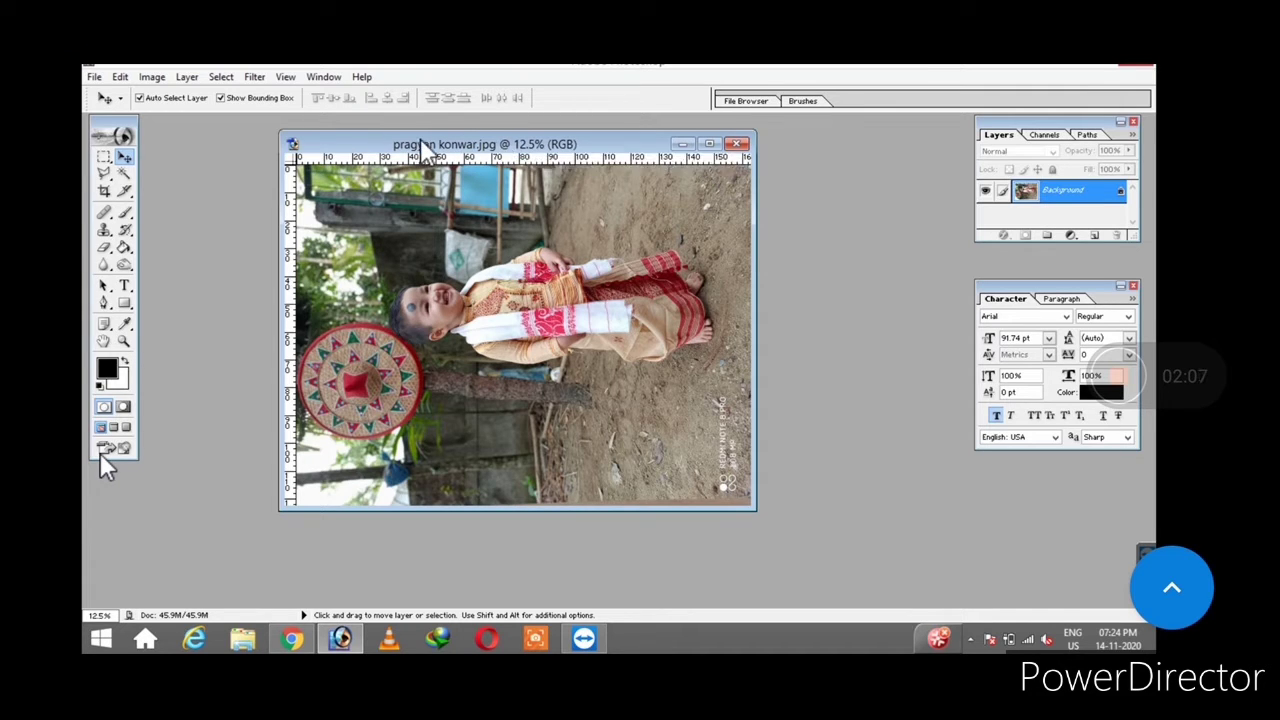
left_click_drag(403, 148, 540, 175)
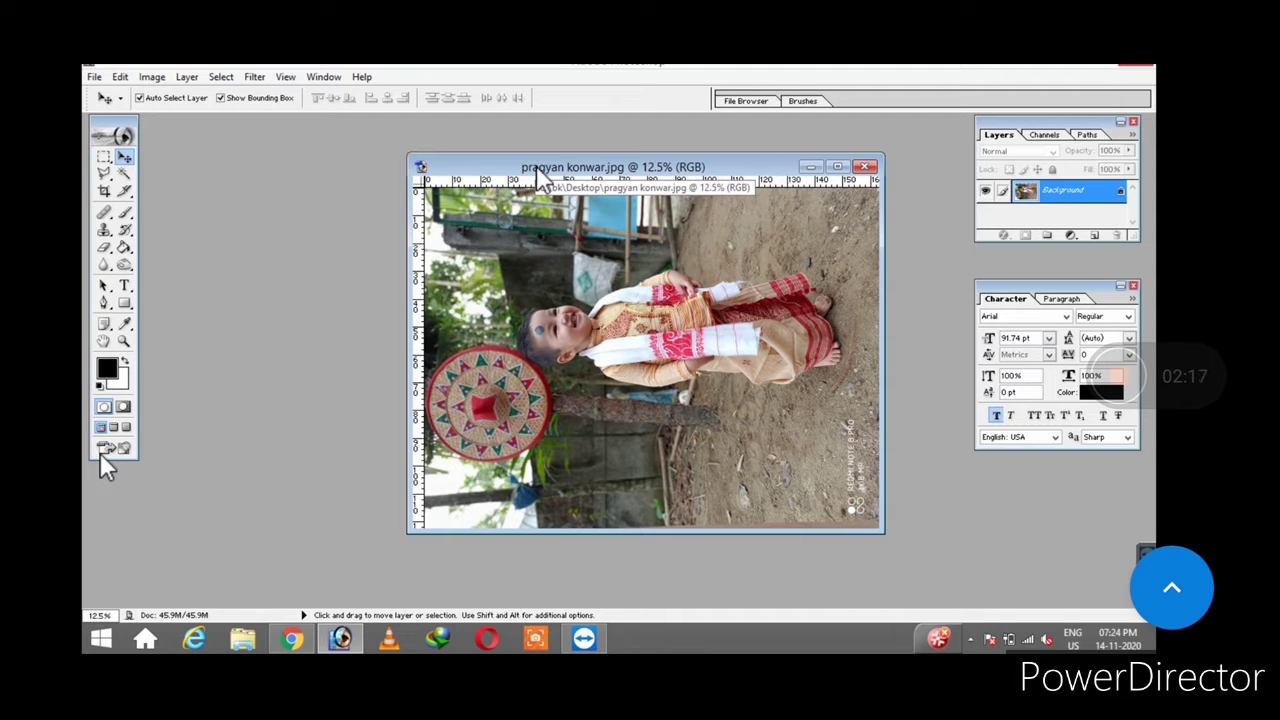
left_click(155, 80)
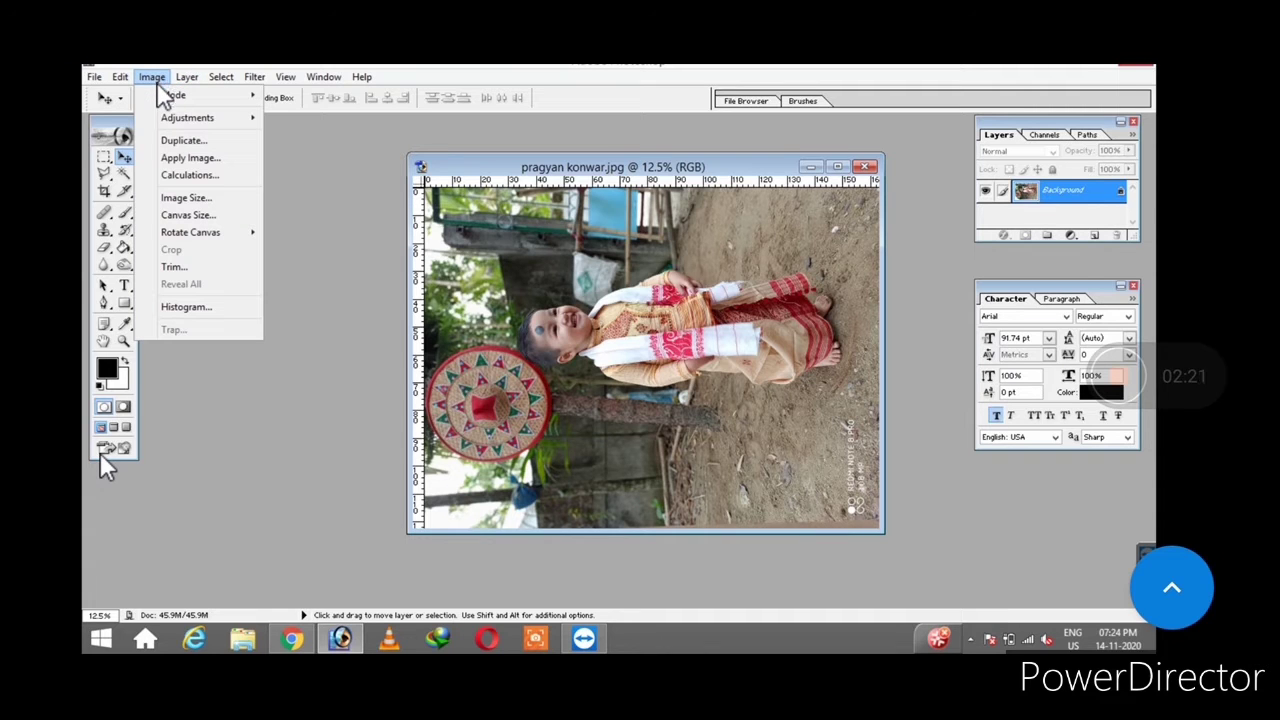
mouse_move(212, 236)
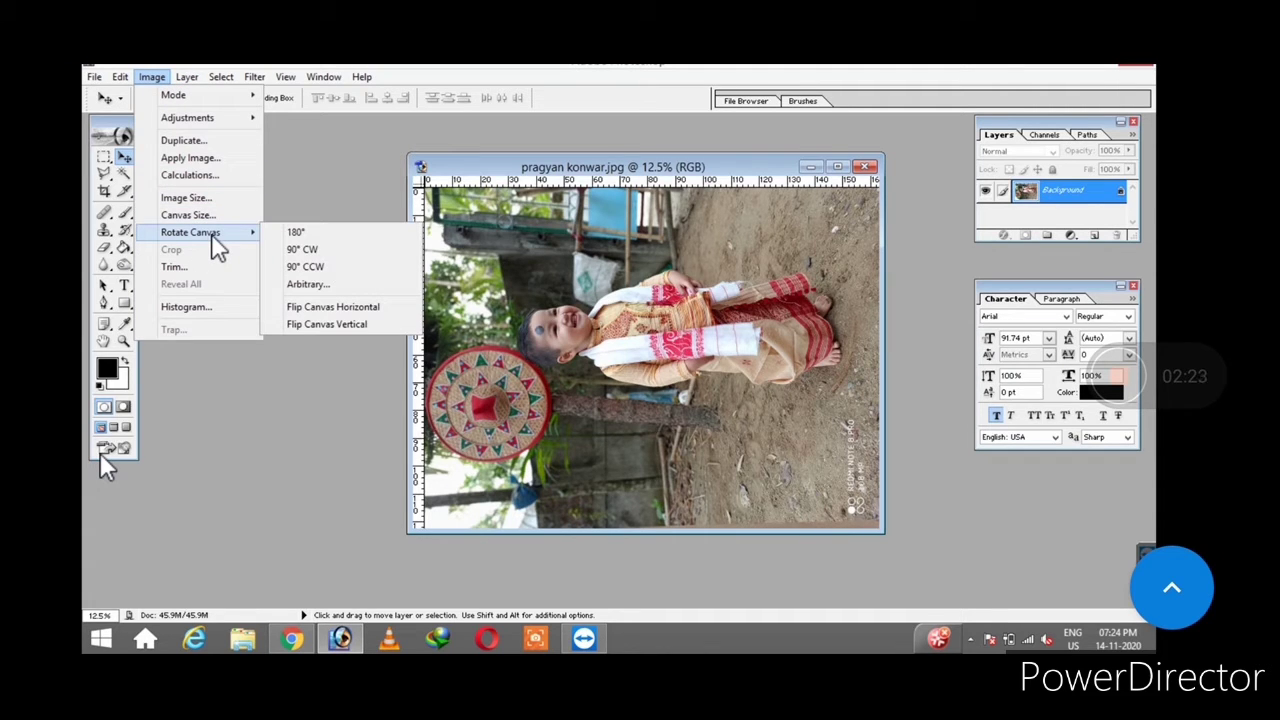
left_click(305, 250)
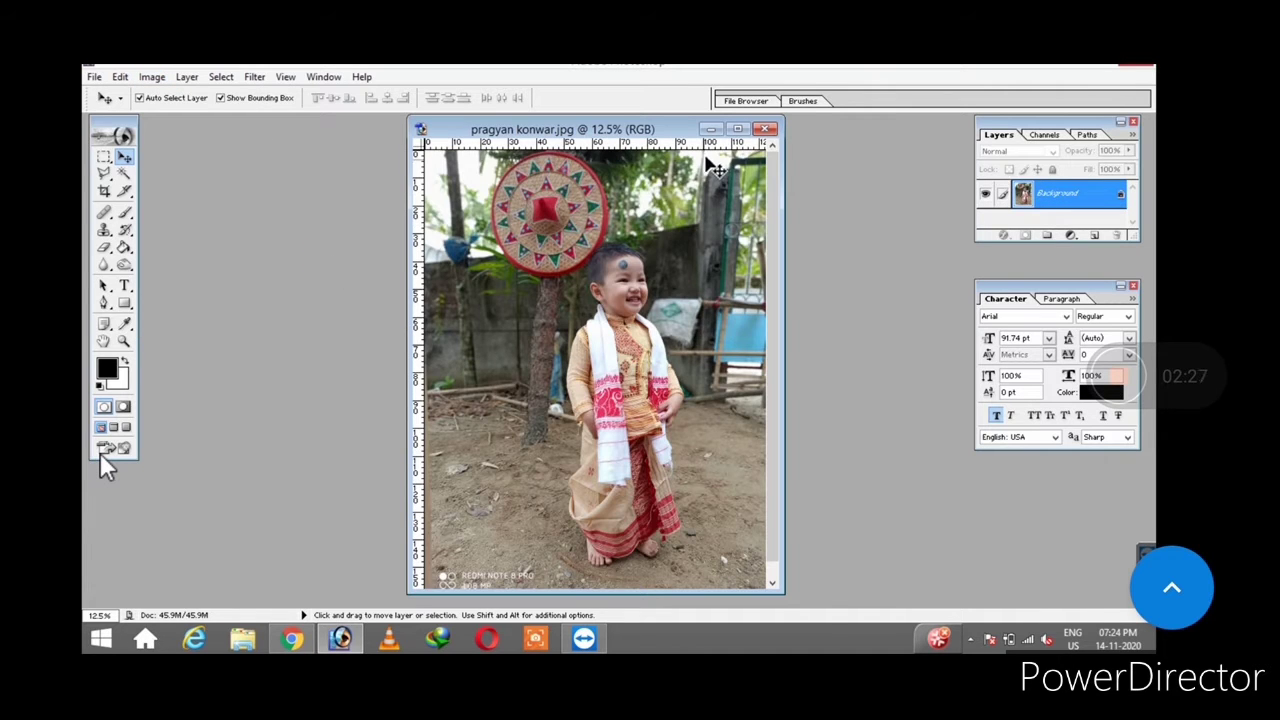
left_click(737, 130)
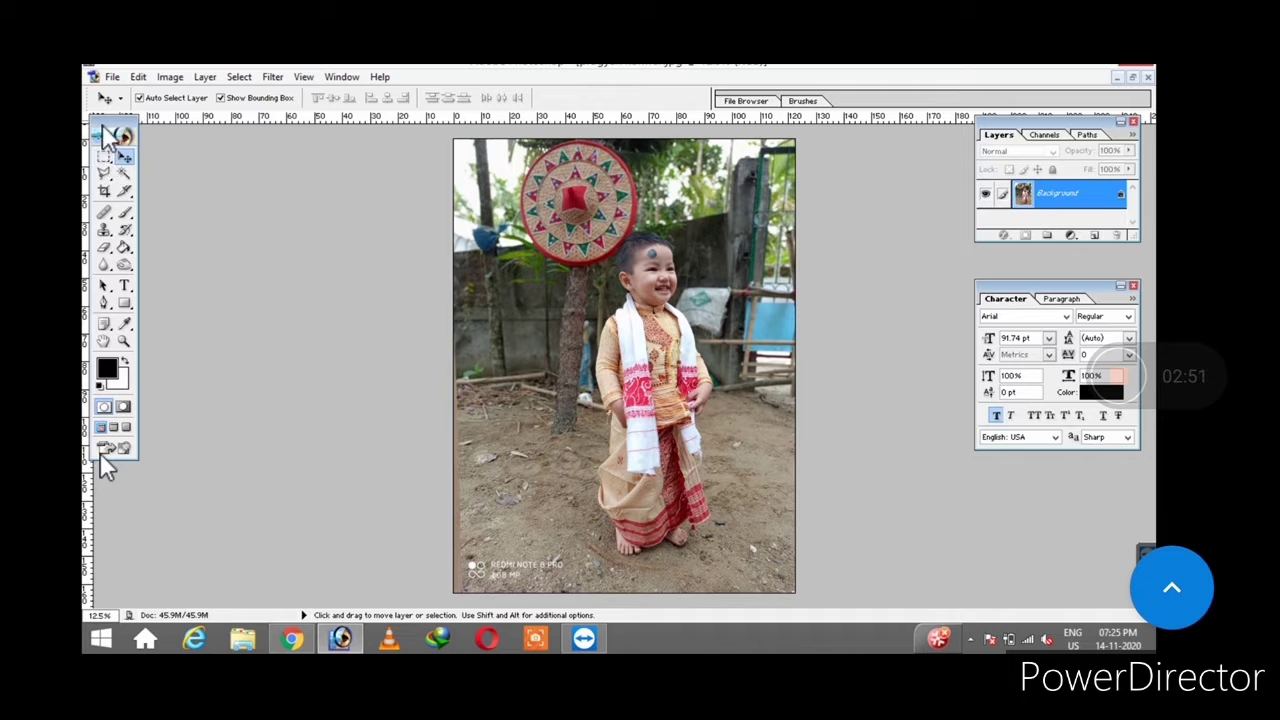
left_click_drag(101, 124, 122, 136)
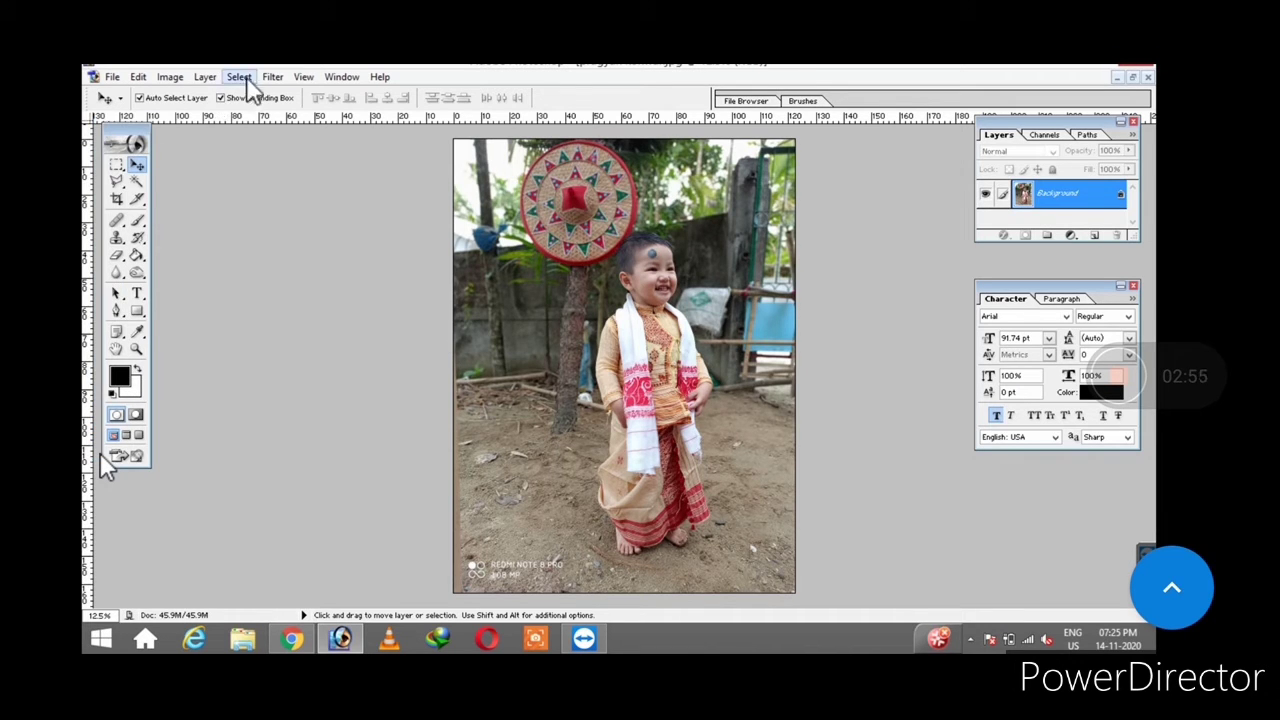
Hide the Tools palette and show it again
left_click(310, 78)
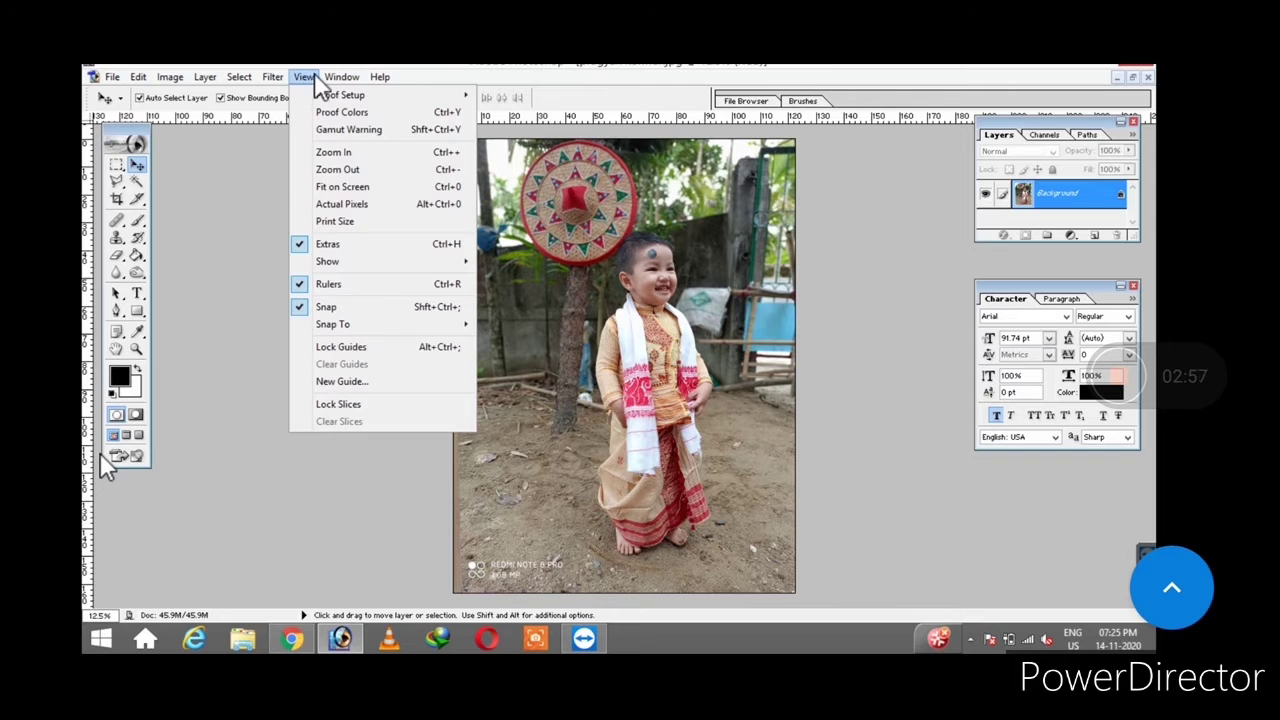
mouse_move(337, 80)
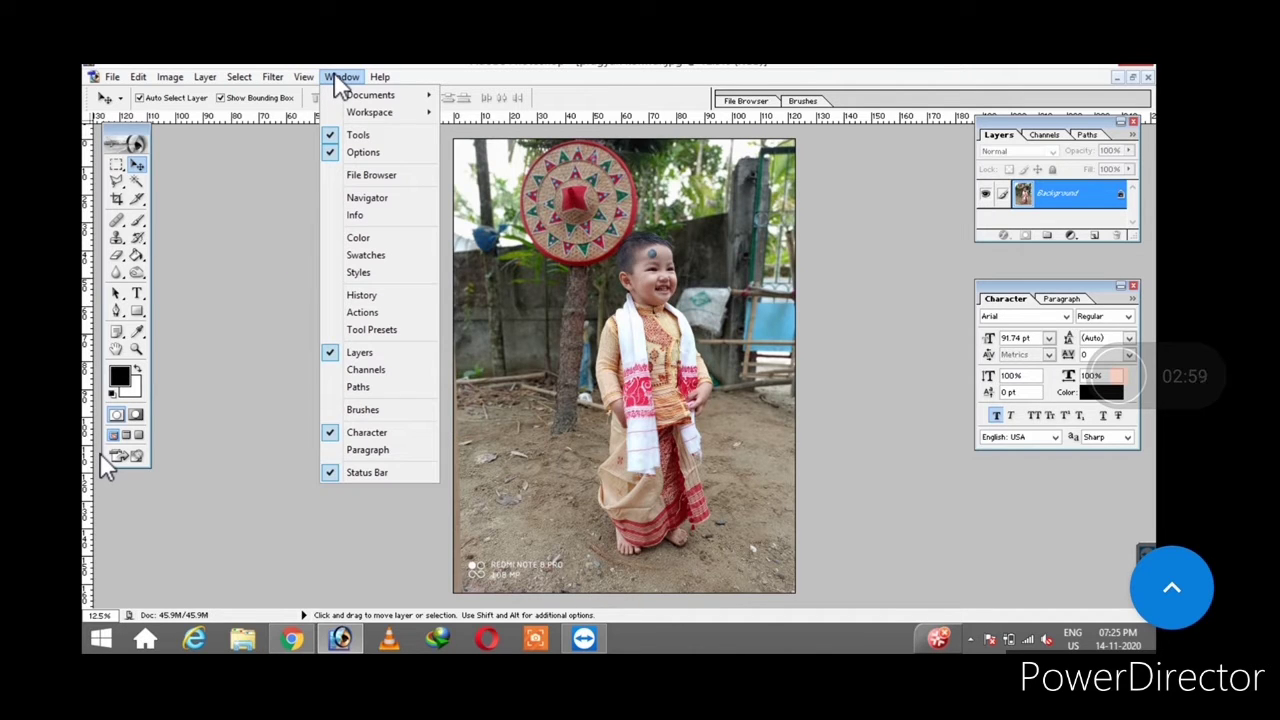
left_click(362, 137)
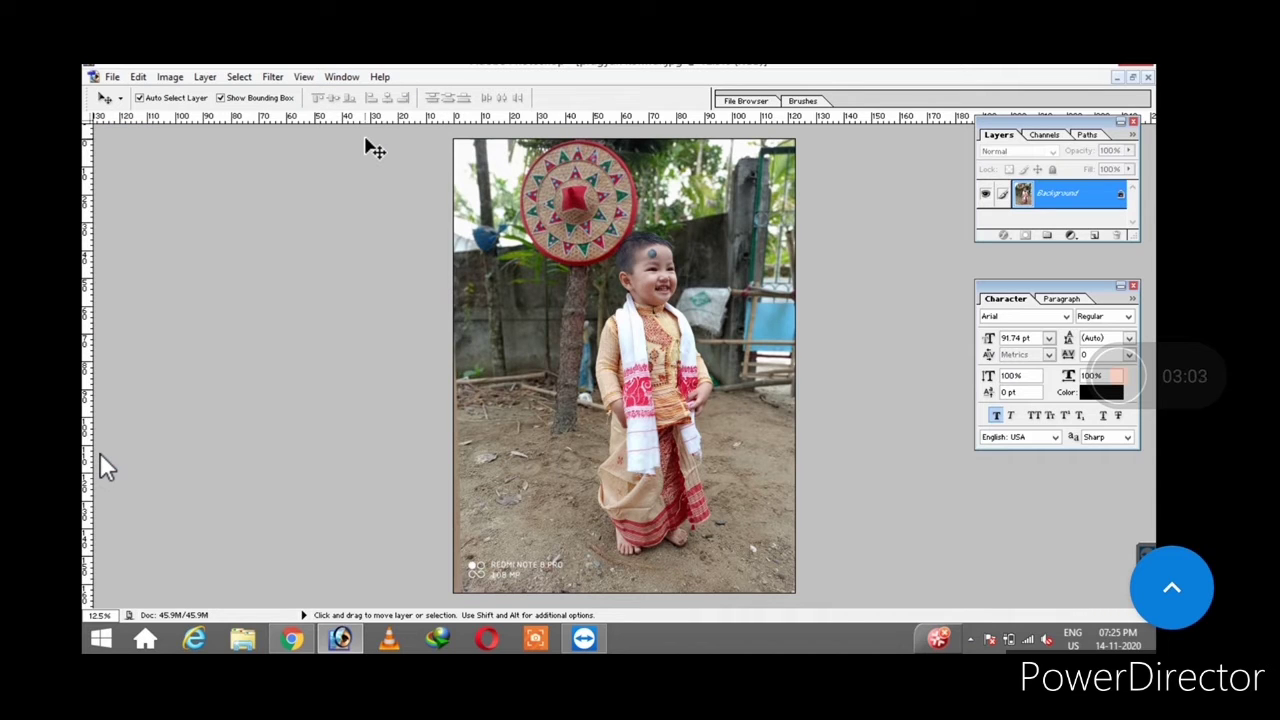
left_click(337, 76)
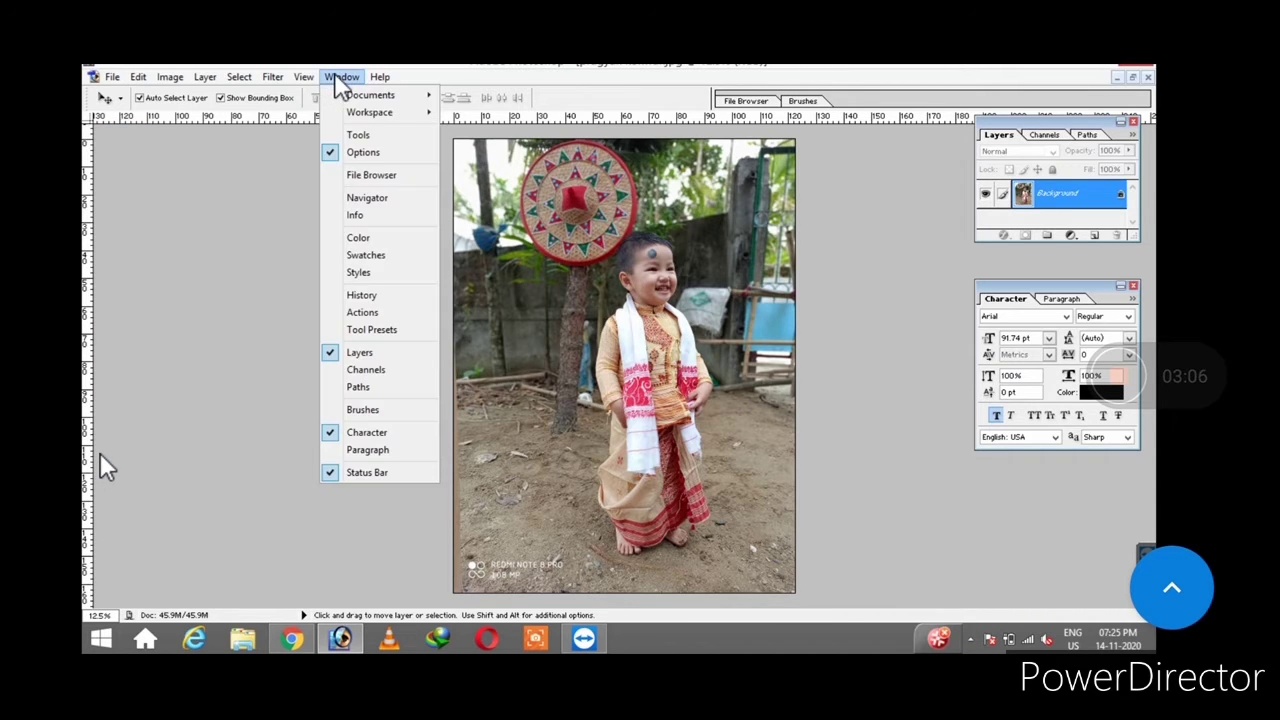
left_click(358, 141)
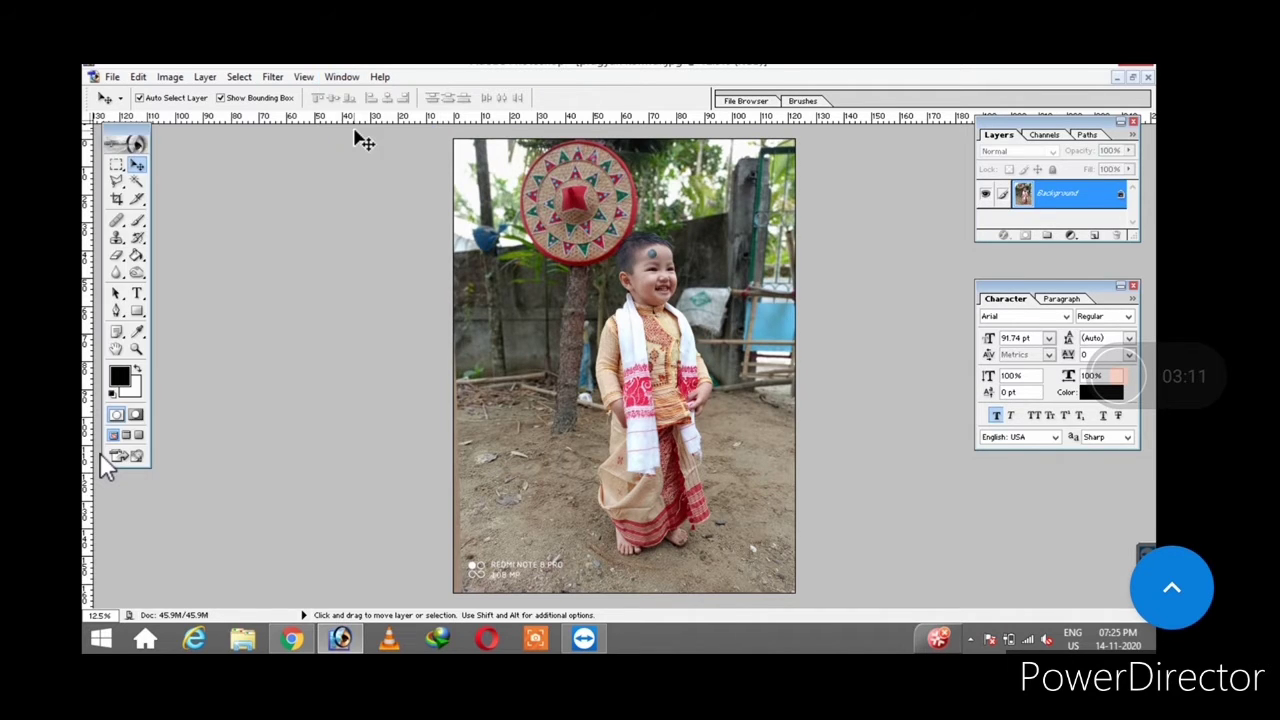
left_click(121, 188)
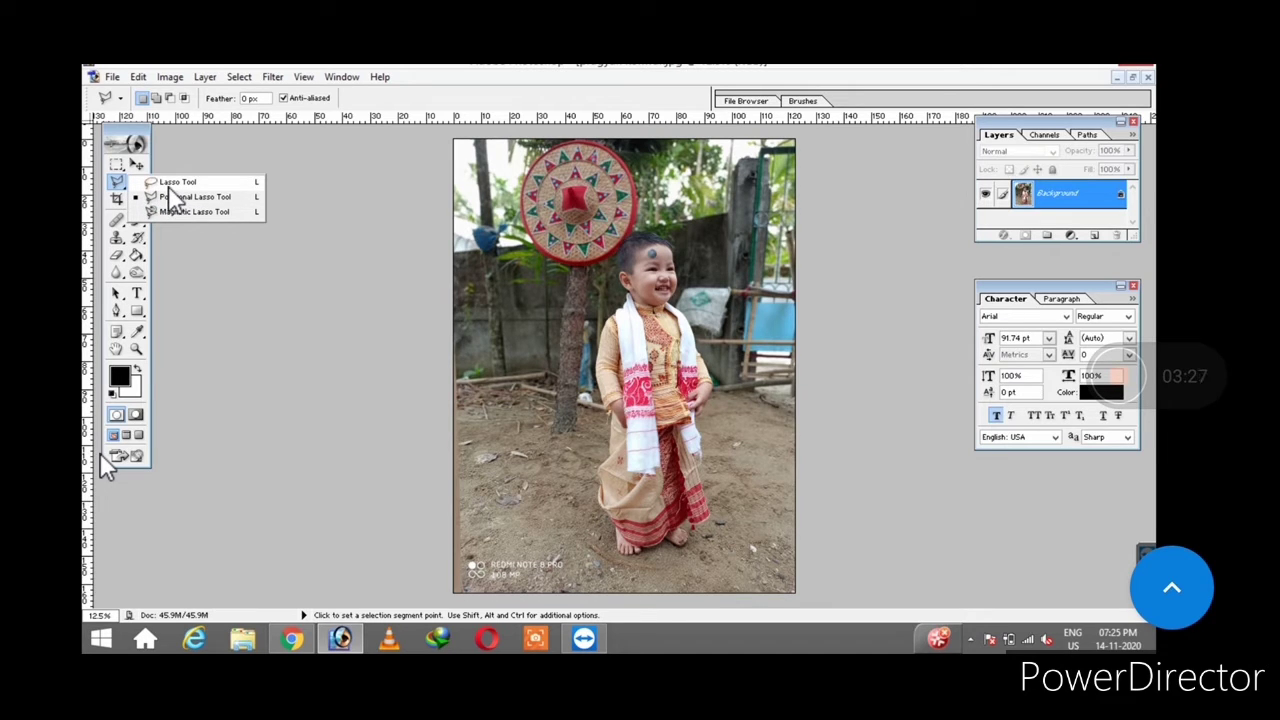
key("XF86AudioMute")
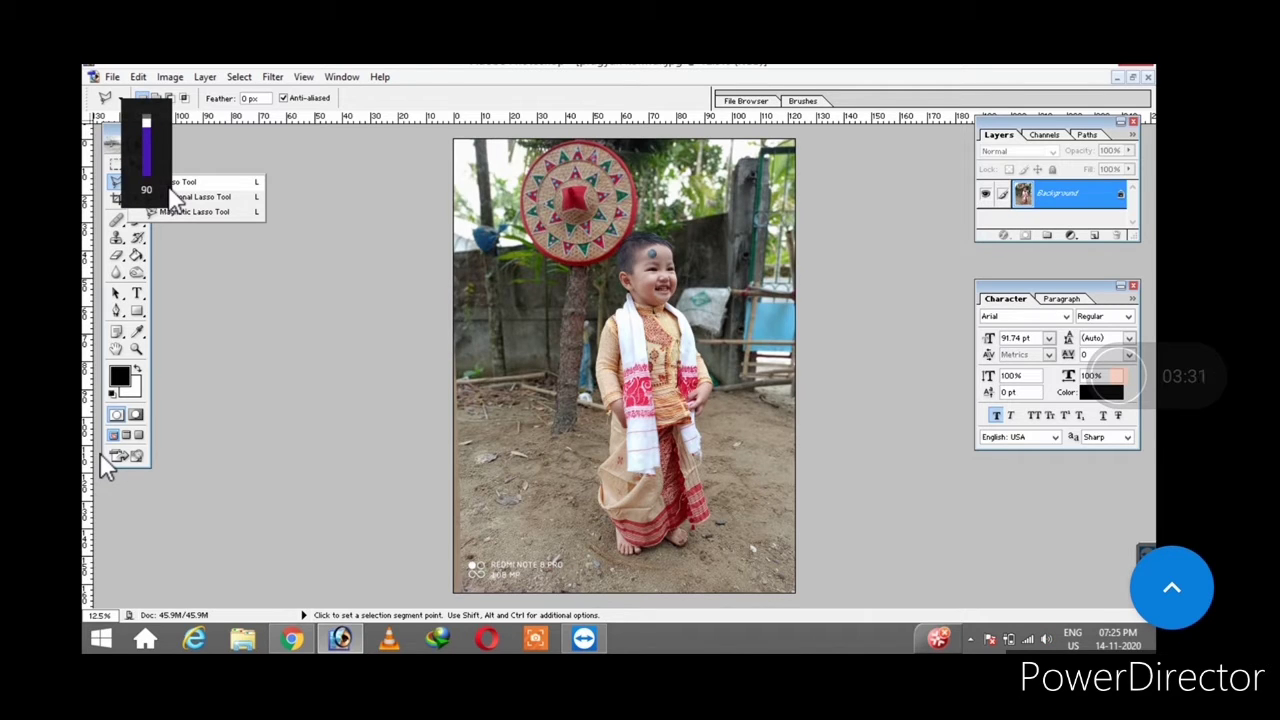
left_click(278, 245)
double_click(212, 222)
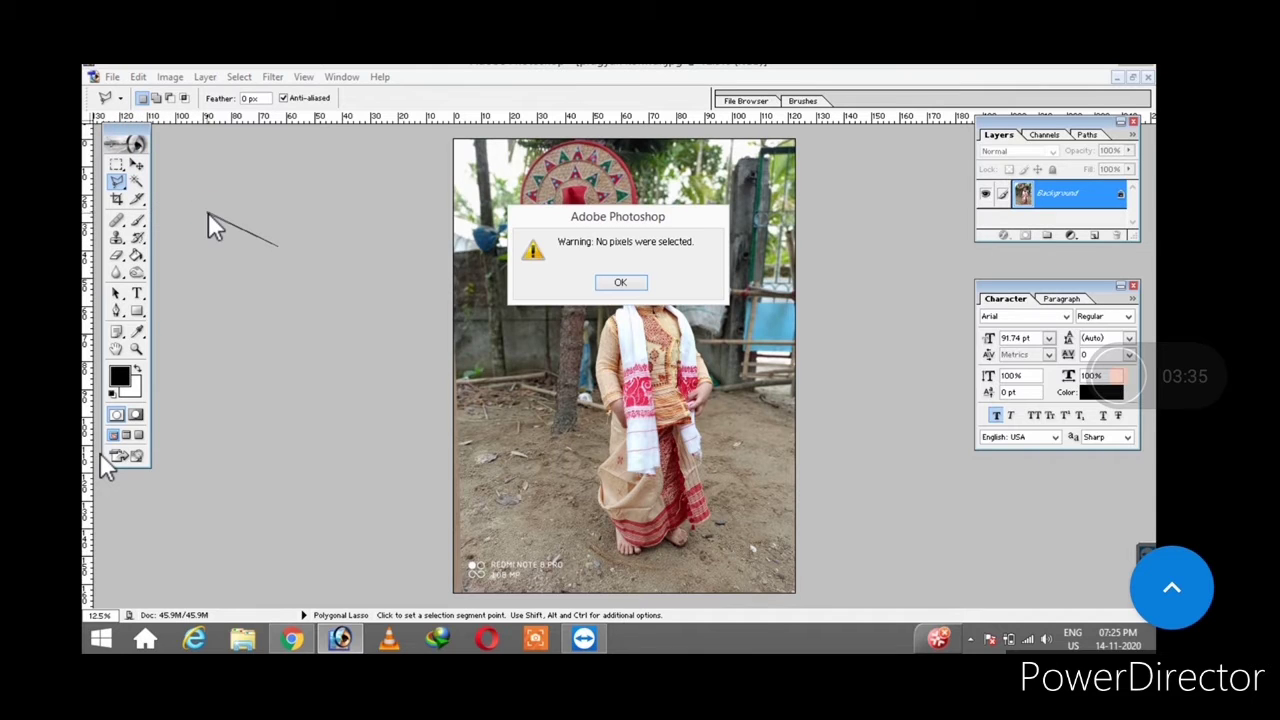
left_click(618, 283)
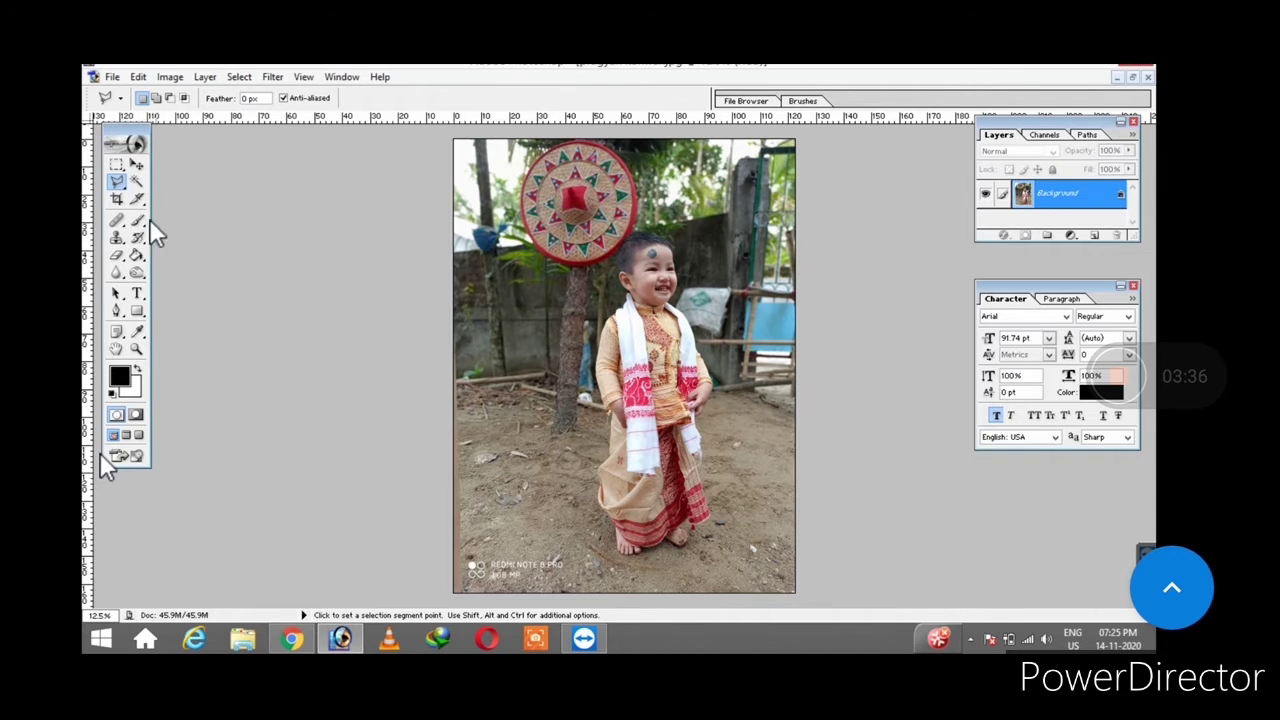
Start a Polygonal Lasso selection on the child, outlining the back of the head, the neck and the shoulder down to the sleeve
left_click(120, 186)
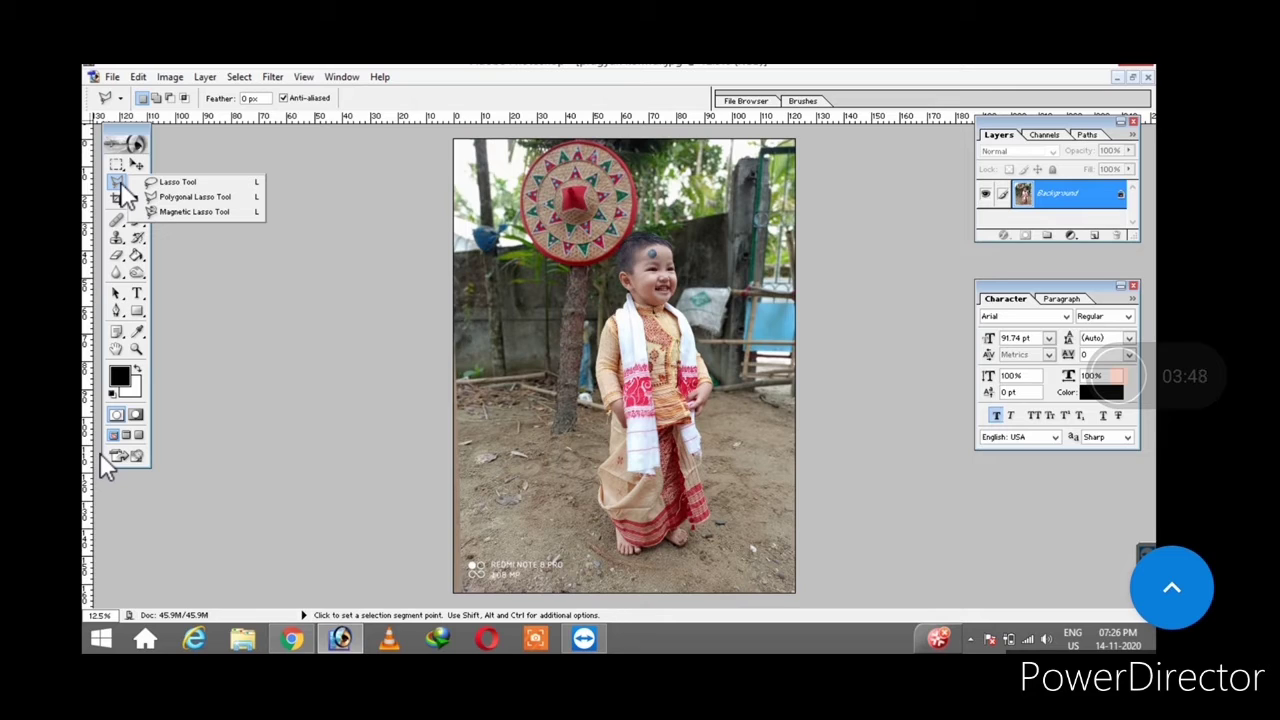
left_click(170, 182)
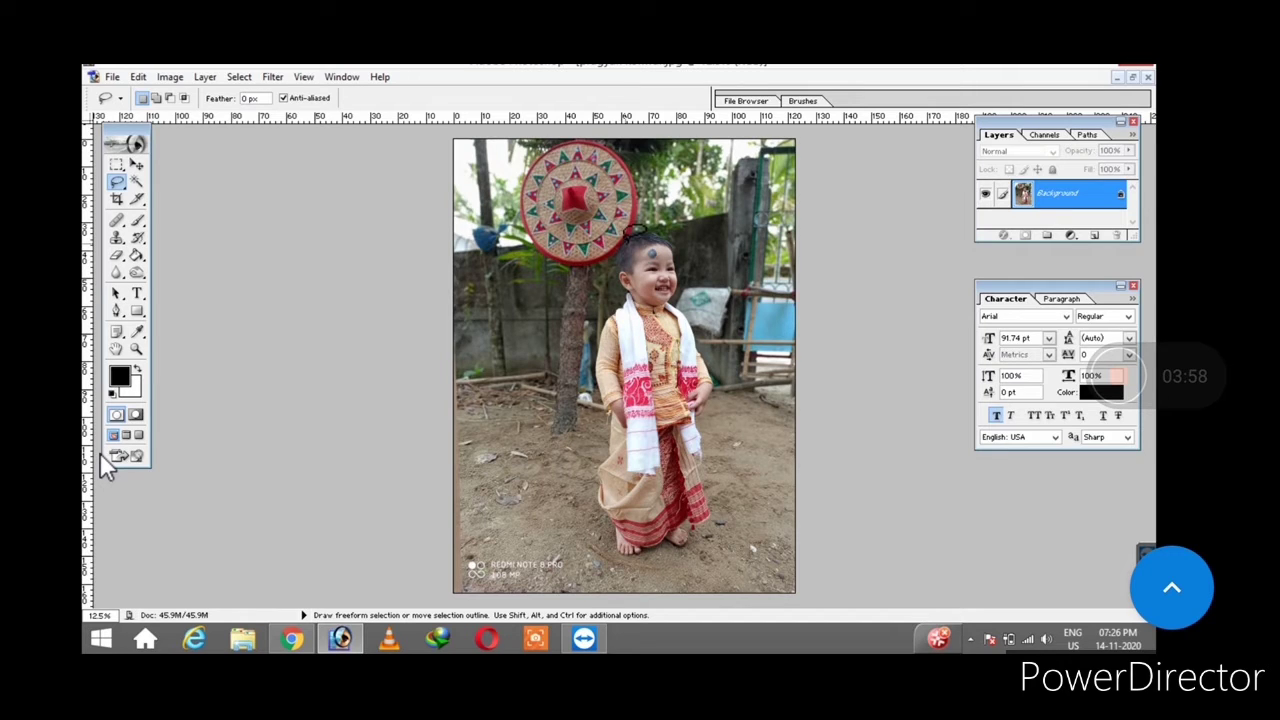
key("ctrl+plus")
key("ctrl+plus")
key("ctrl+plus")
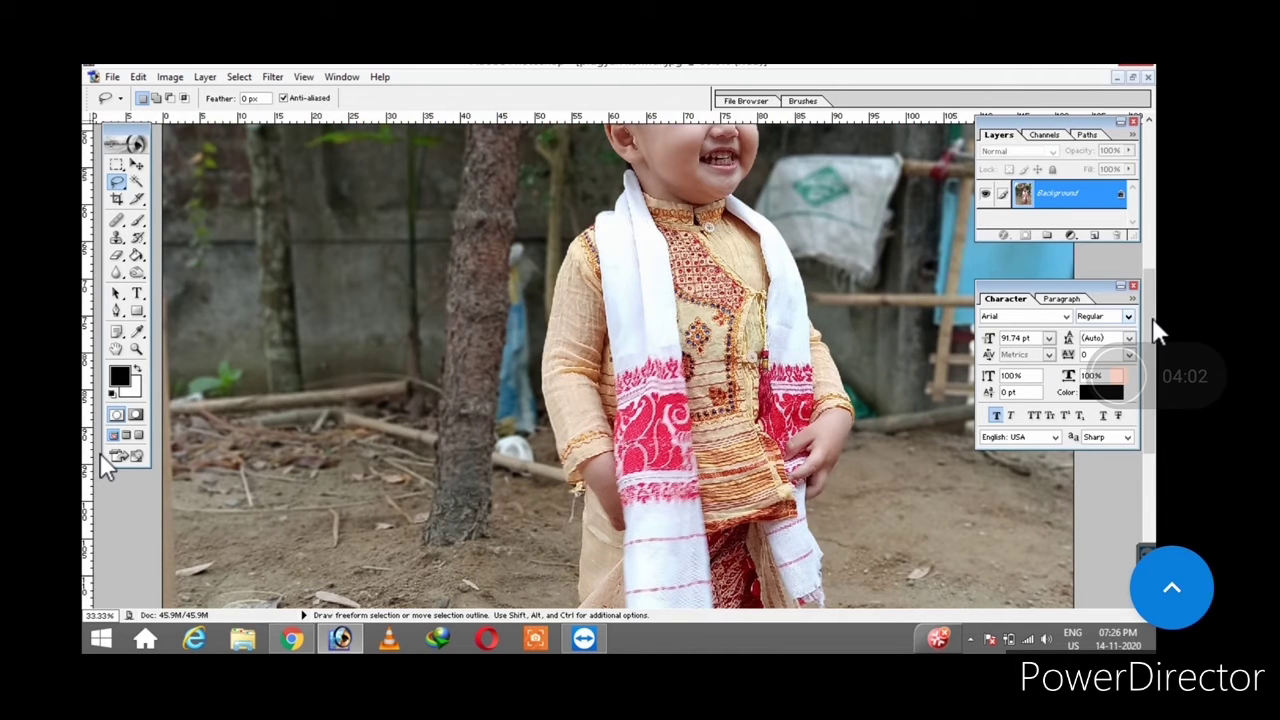
left_click_drag(1155, 333, 1158, 229)
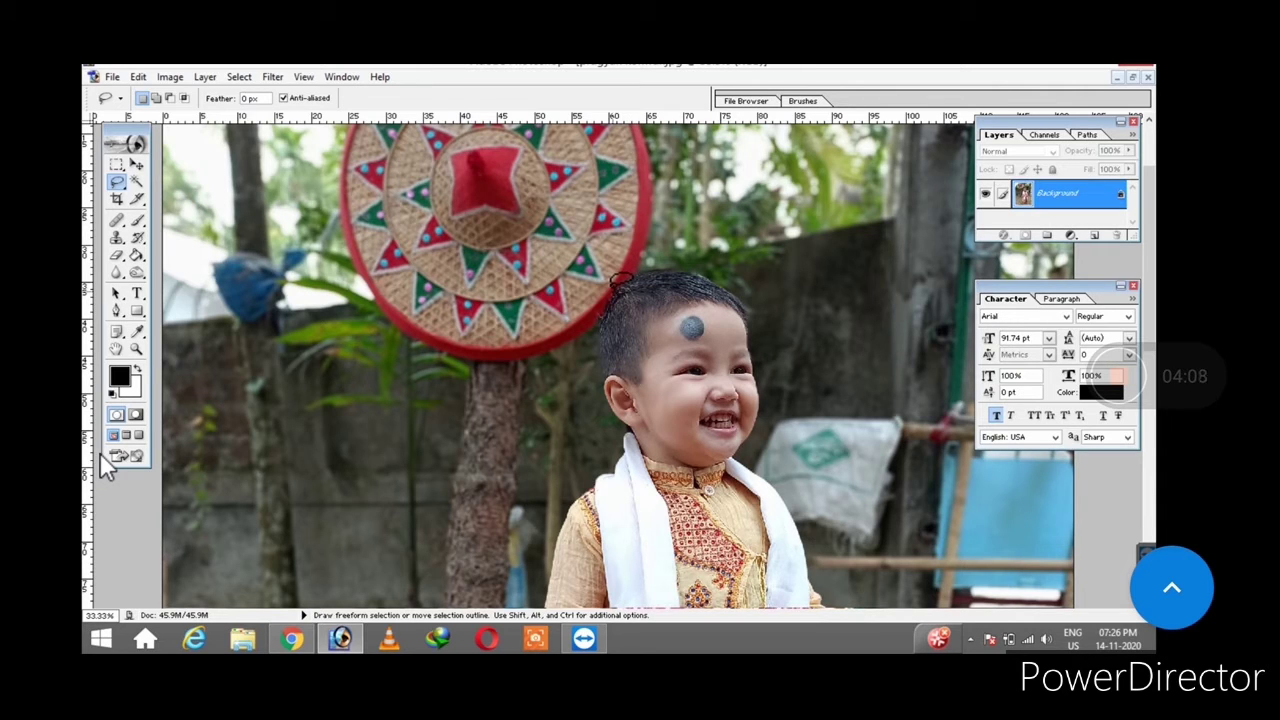
left_click(117, 184)
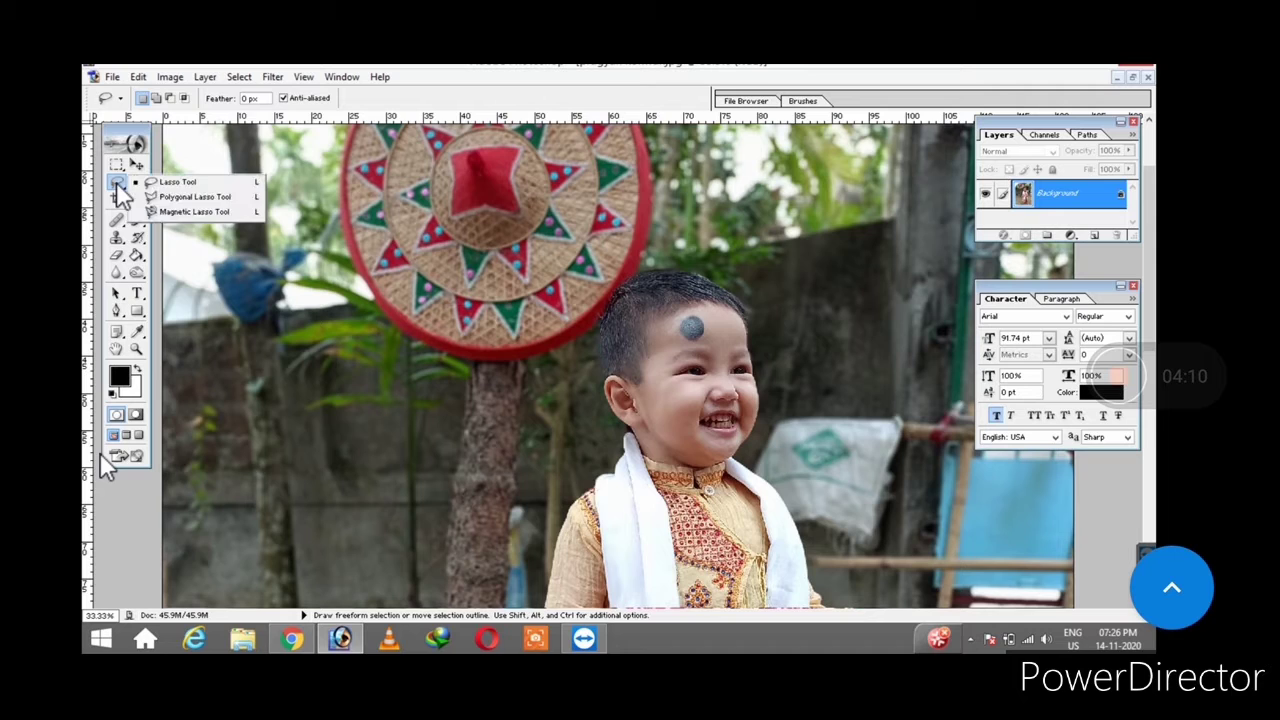
left_click(168, 198)
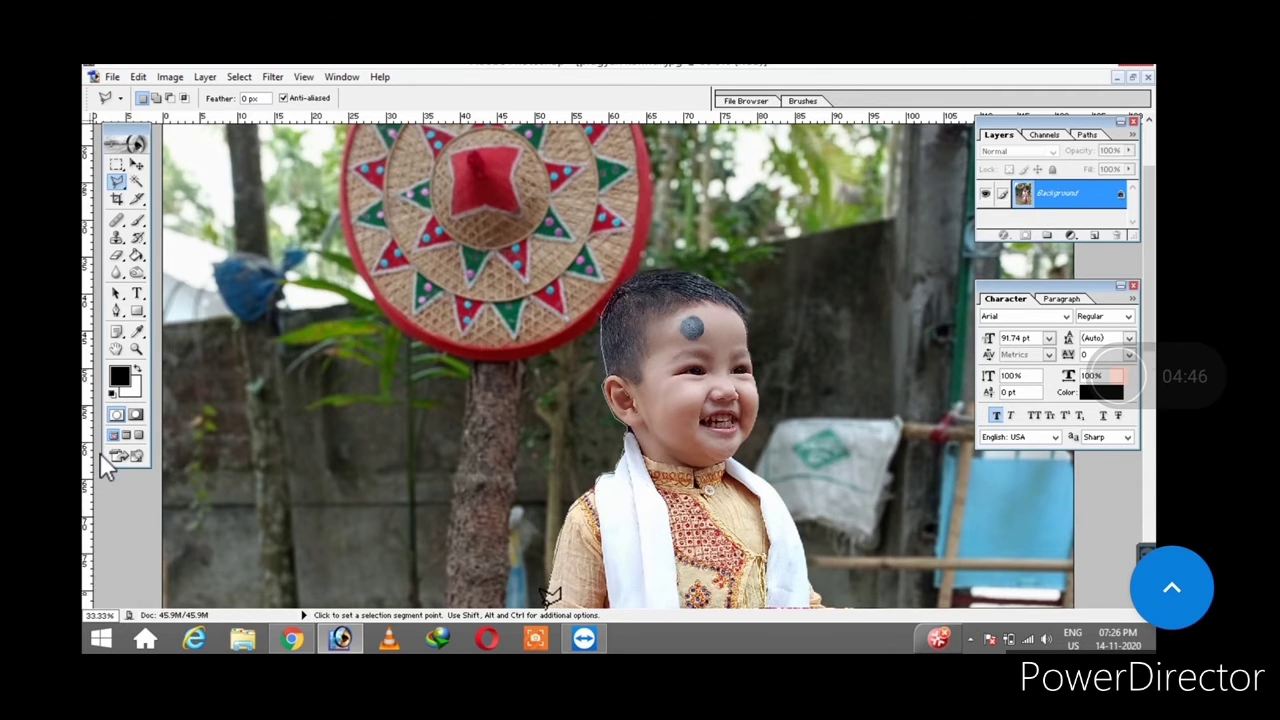
Continue the Polygonal Lasso outline down the child's sleeve and draped garment and around both feet
scroll(545, 605, "down", 5)
scroll(543, 110, "up", 6)
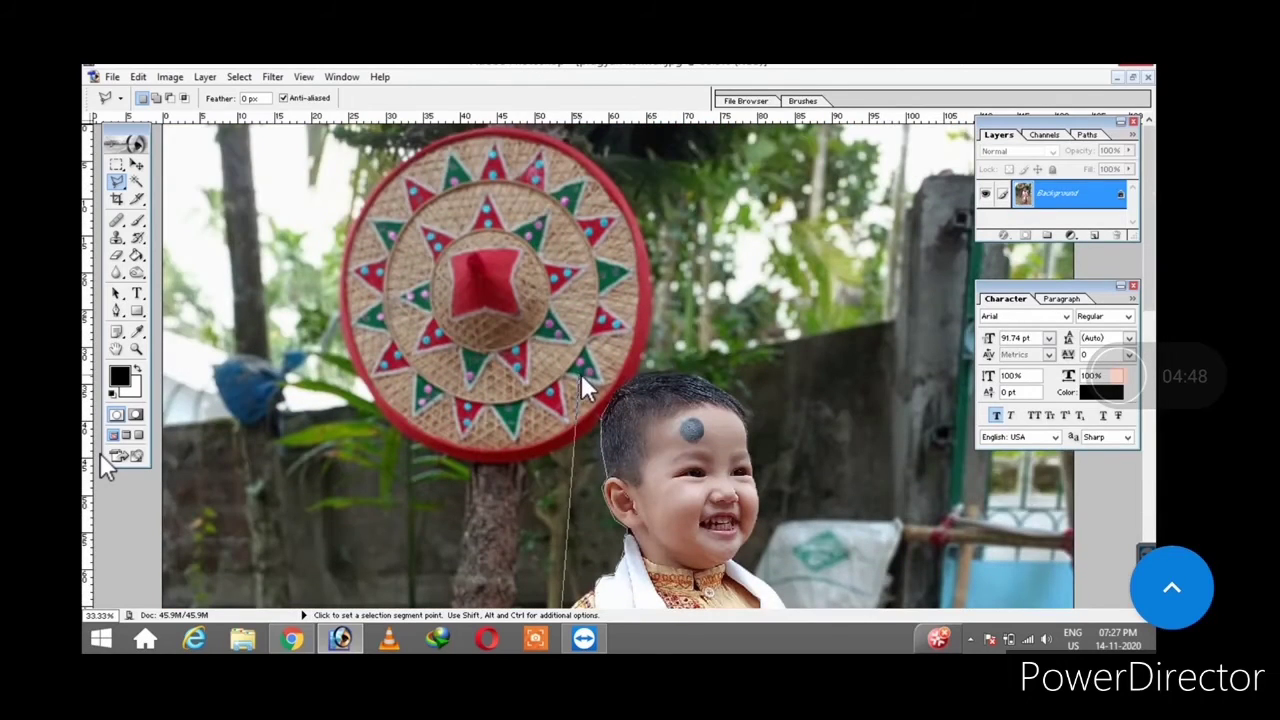
scroll(585, 609, "down", 3)
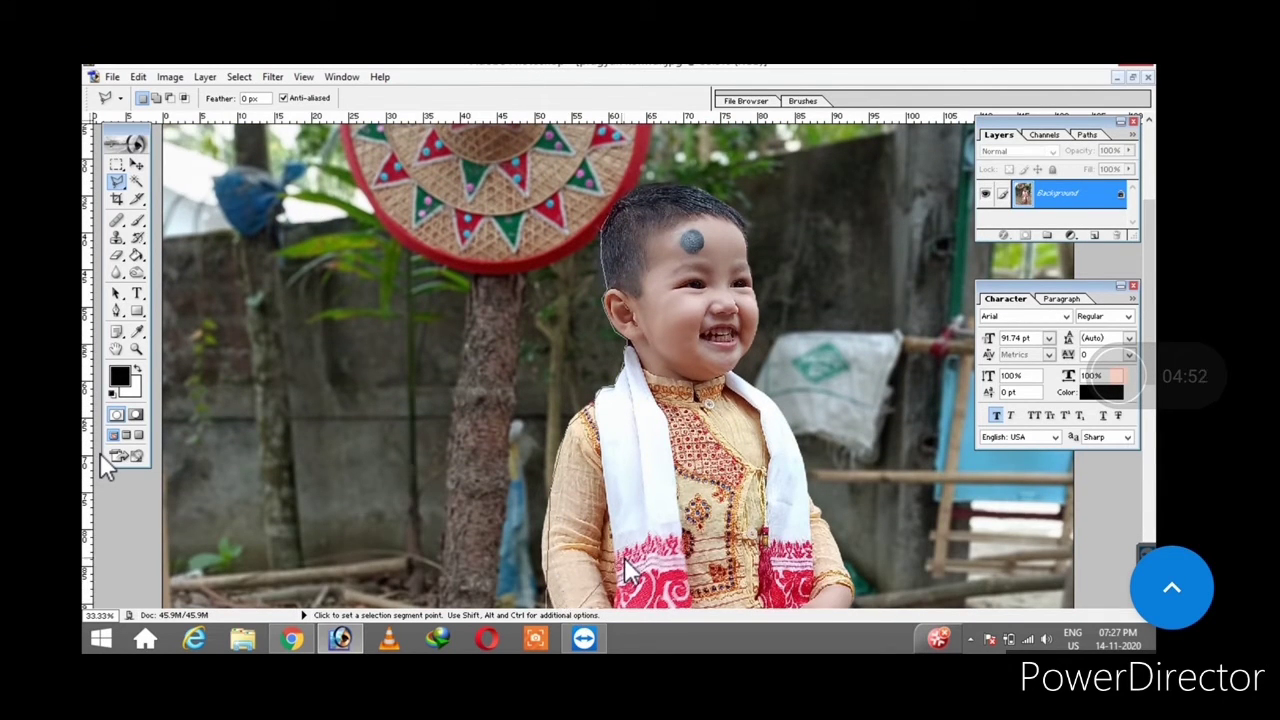
scroll(598, 609, "down", 3)
scroll(585, 455, "down", 2)
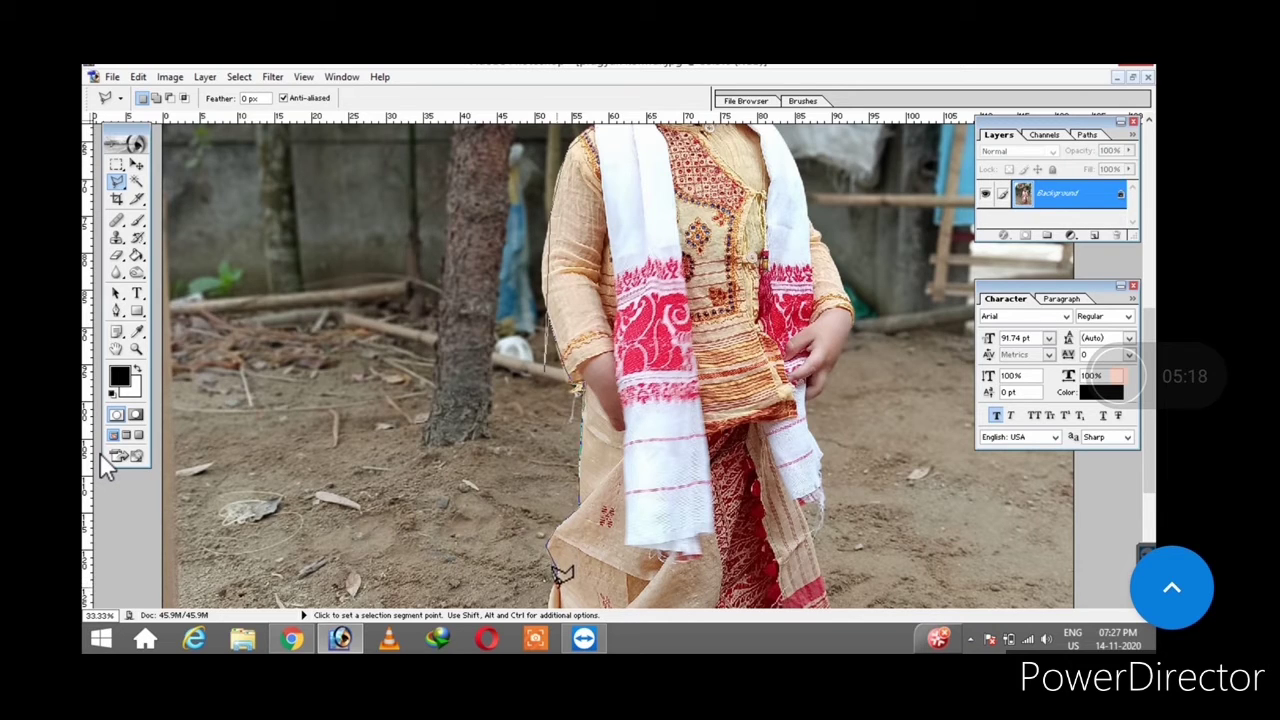
scroll(560, 595, "down", 3)
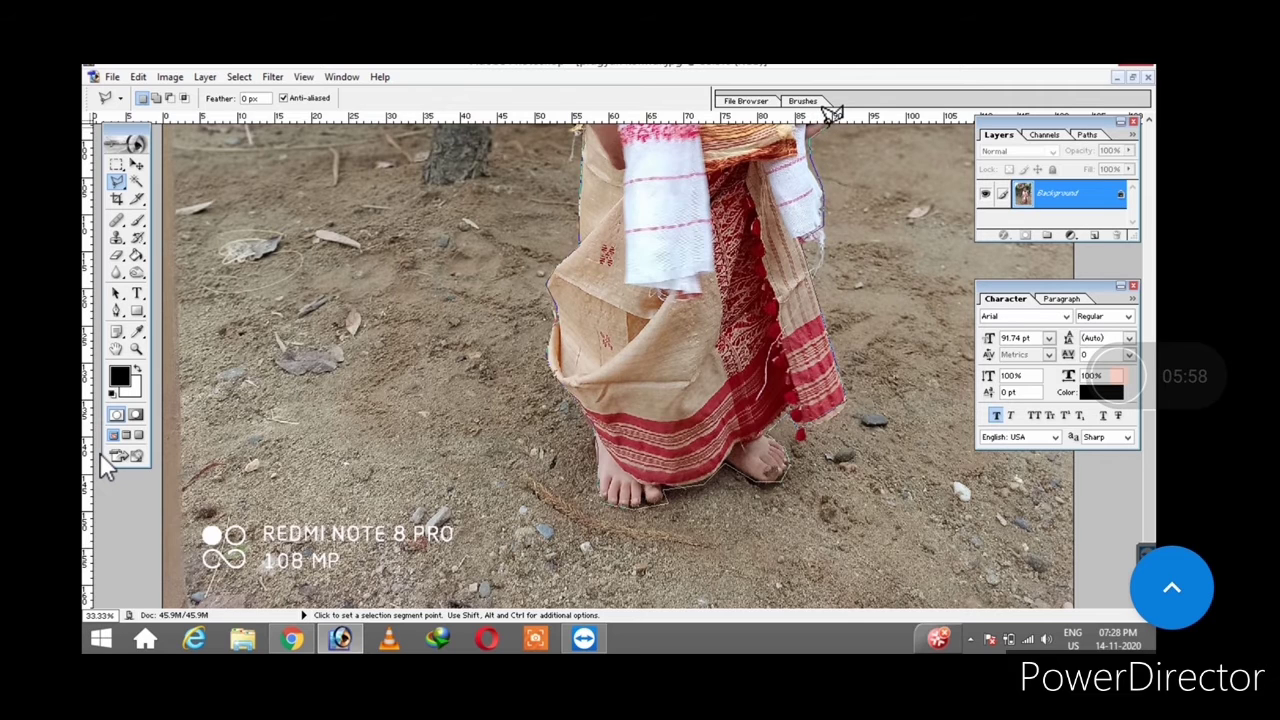
Trace the child's other side from the hand up past the shawl and face, and close the selection at the head
scroll(828, 122, "up", 5)
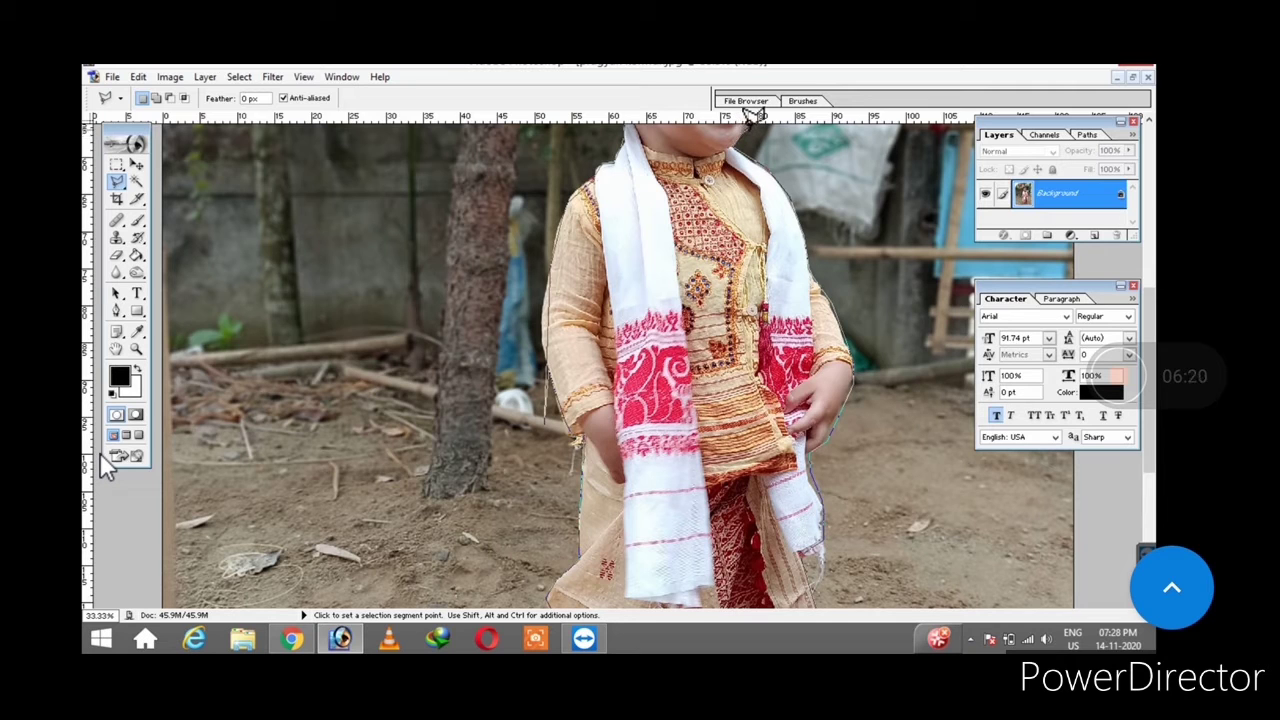
scroll(755, 104, "up", 3)
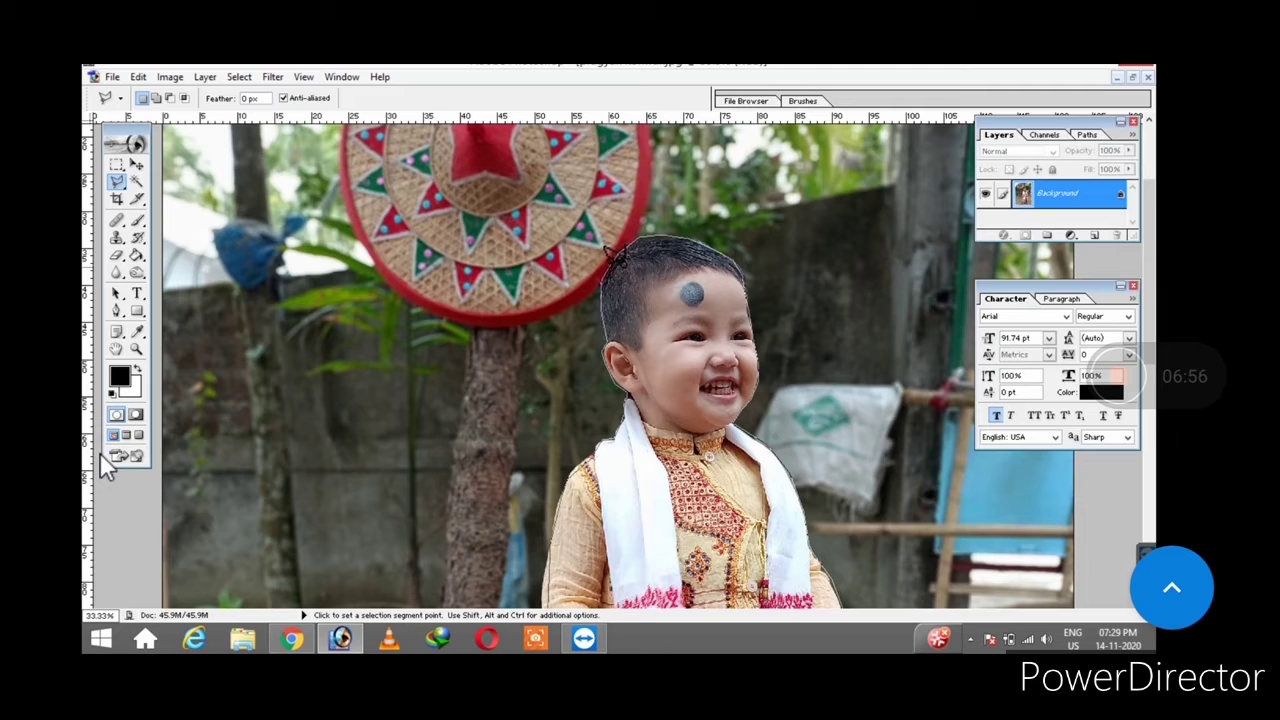
left_click(607, 258)
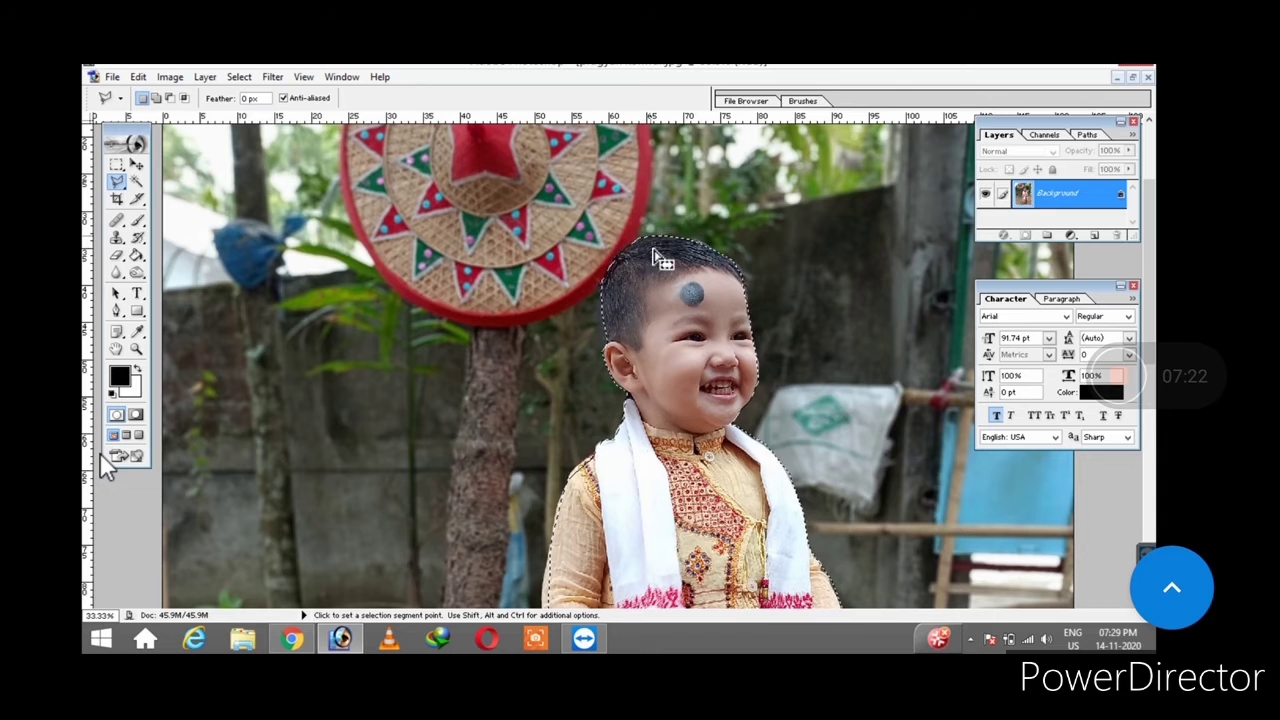
Copy the selected child to the clipboard
key("ctrl")
left_click(139, 77)
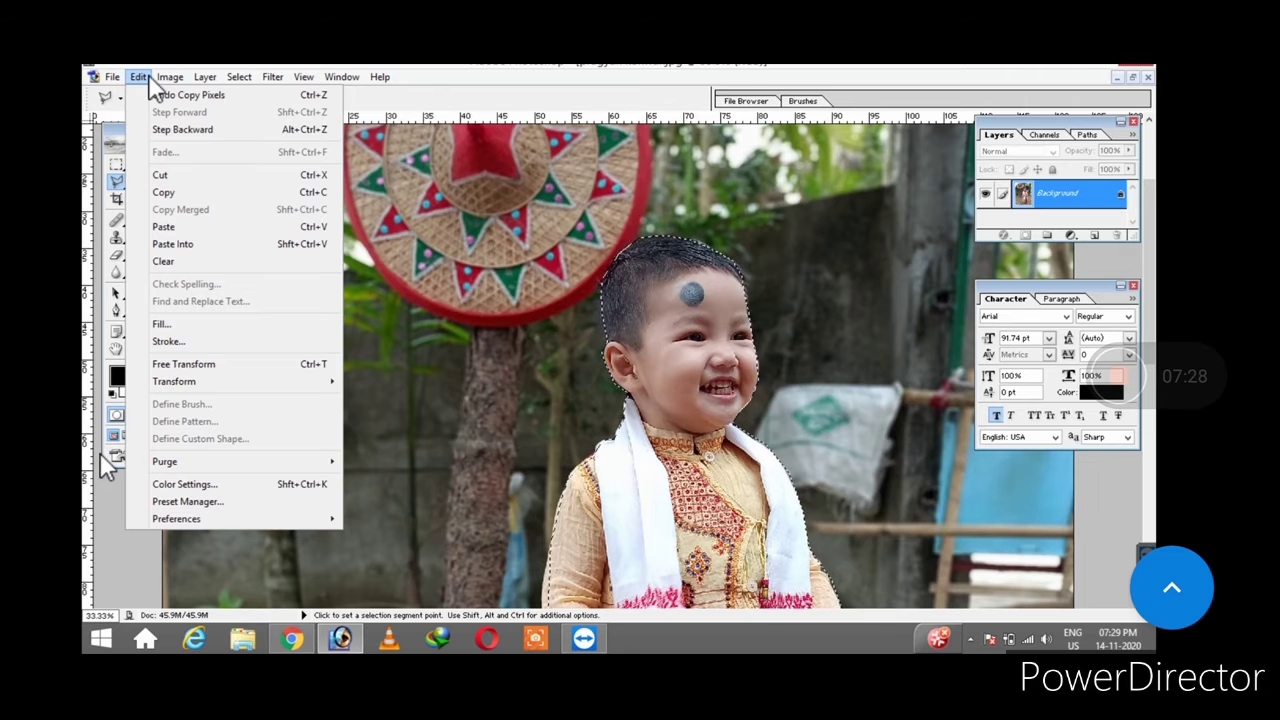
left_click(179, 195)
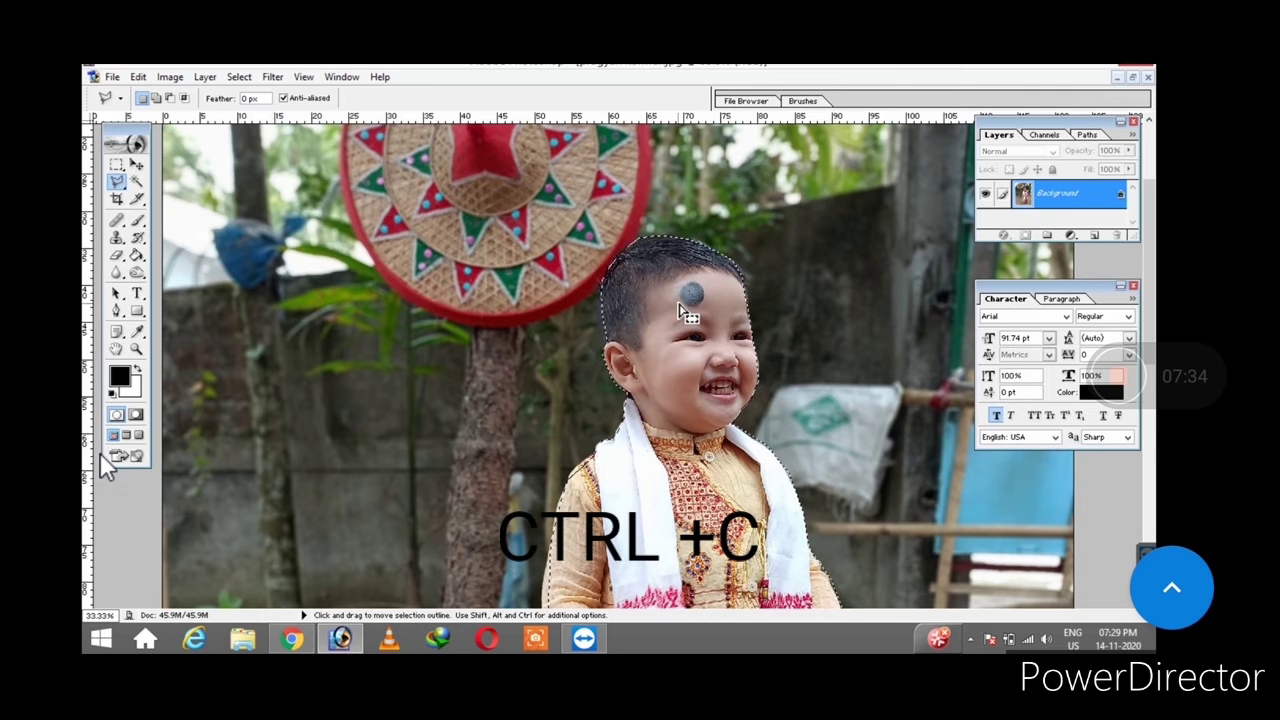
Minimize the child's photo and open lion.jpg from the Desktop folder
left_click(1118, 75)
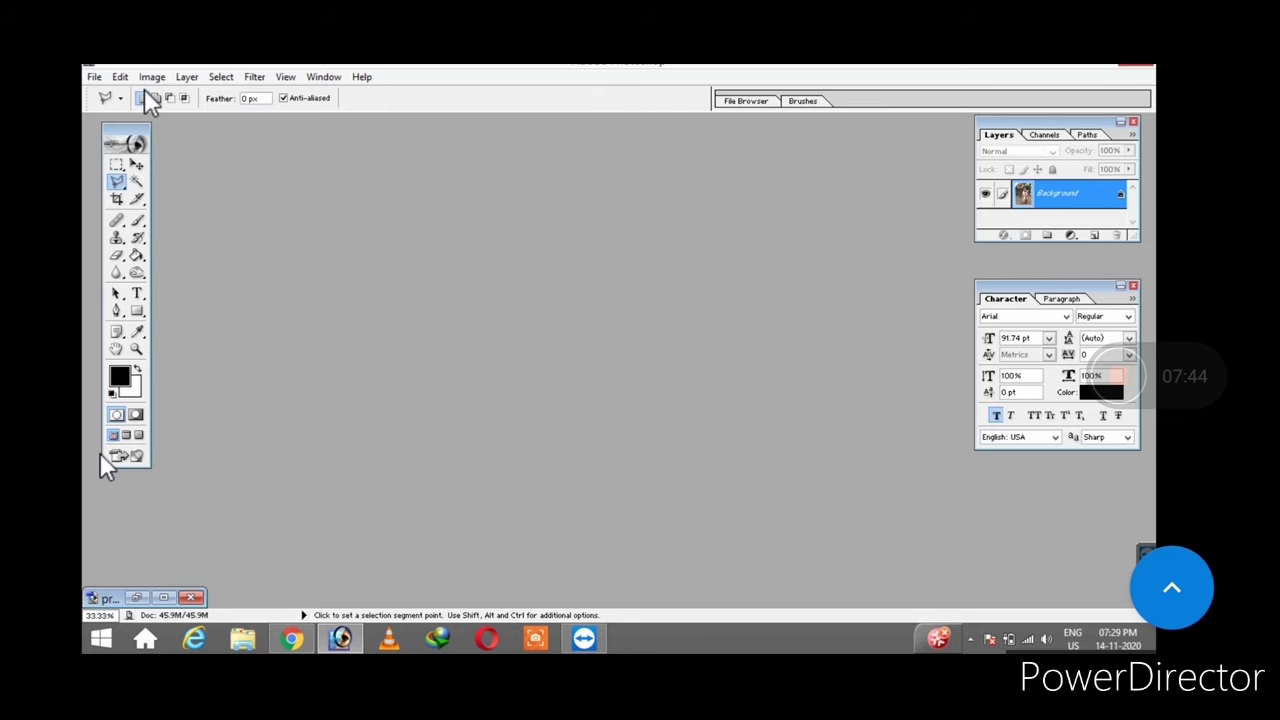
key("ctrl+o")
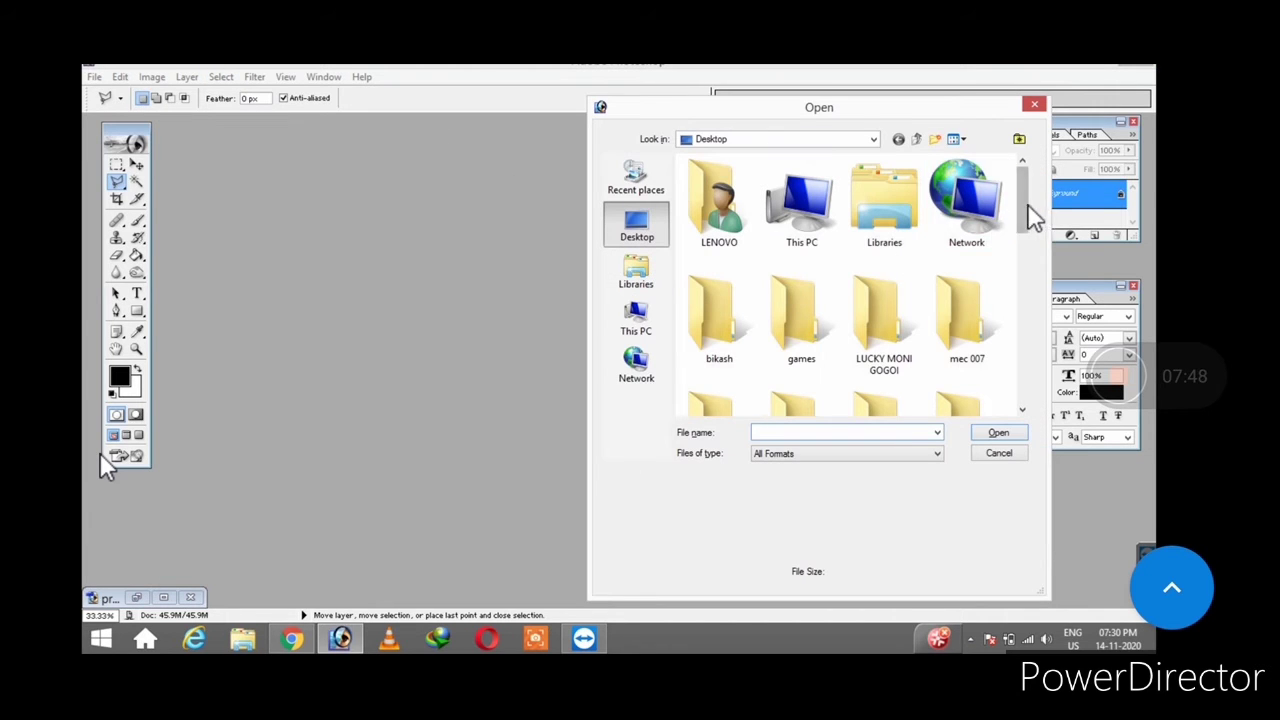
left_click_drag(1023, 205, 1024, 400)
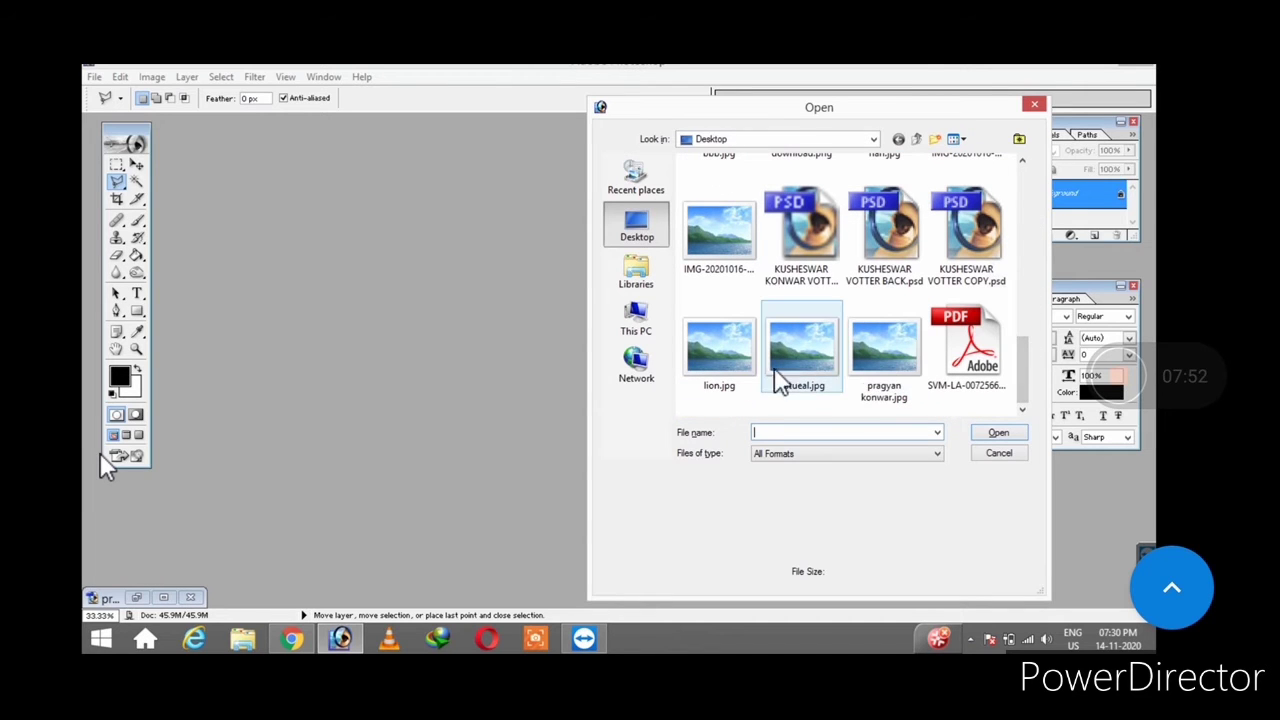
left_click(721, 352)
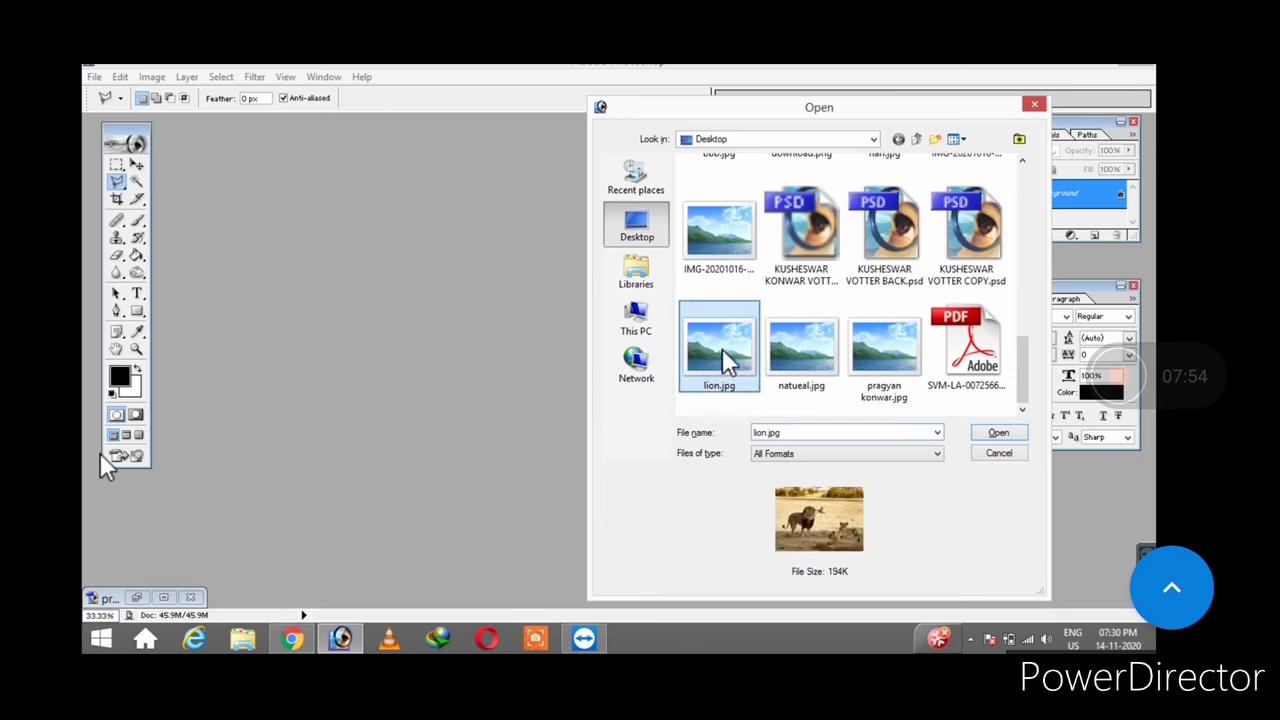
left_click(1003, 436)
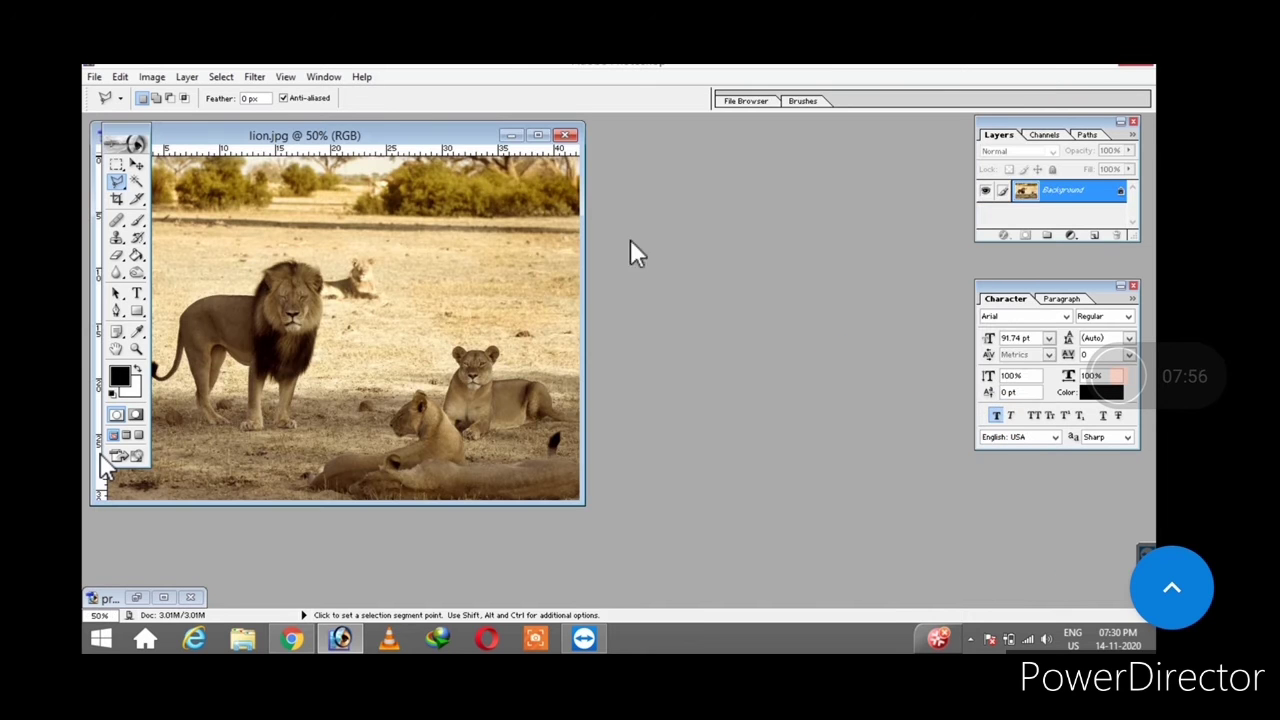
Move the lion.jpg window clear of the Tools palette and paste the copied child into it
left_click_drag(449, 134, 722, 170)
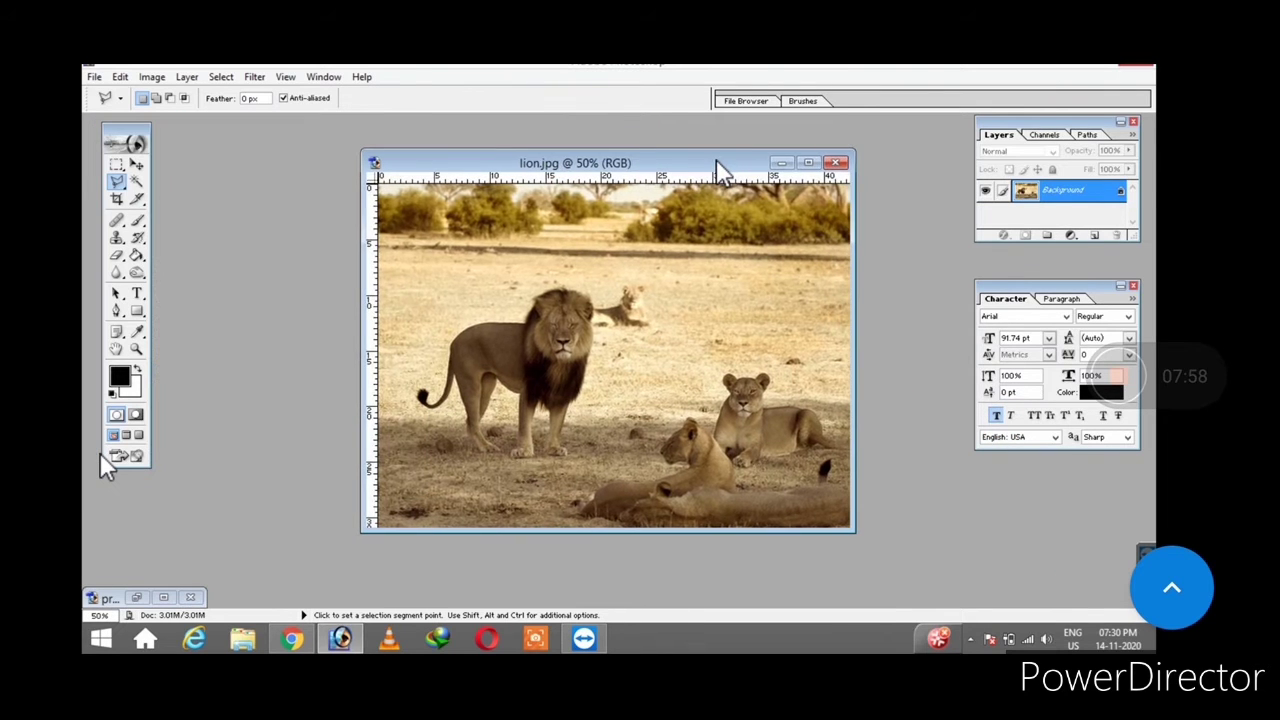
key("ctrl+v")
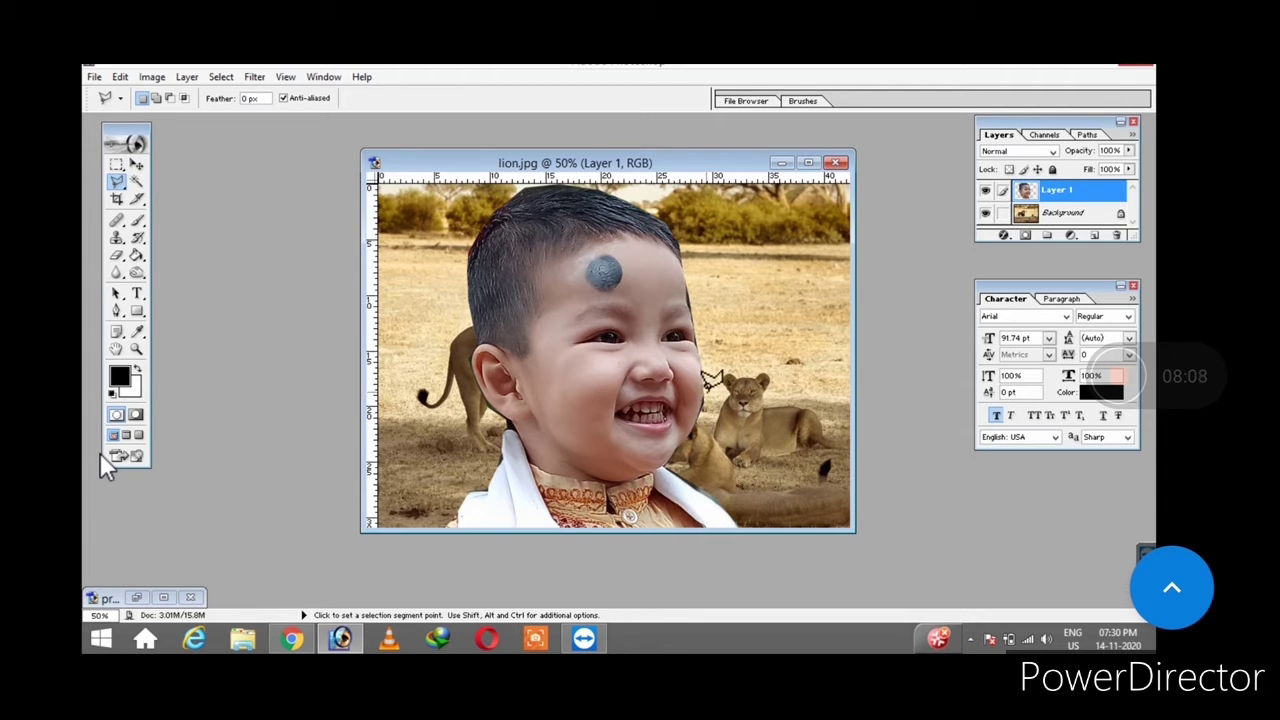
Activate the Eraser Tool and set its opacity to 53%
left_click(119, 257)
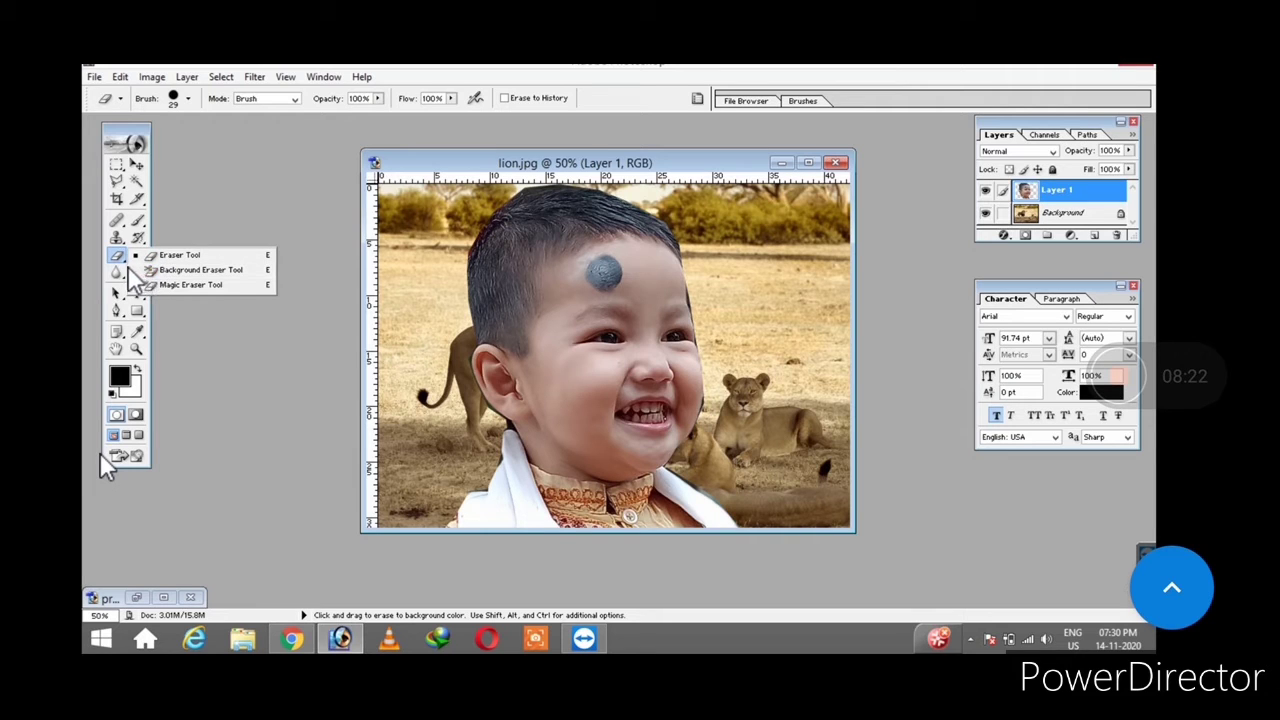
left_click(162, 255)
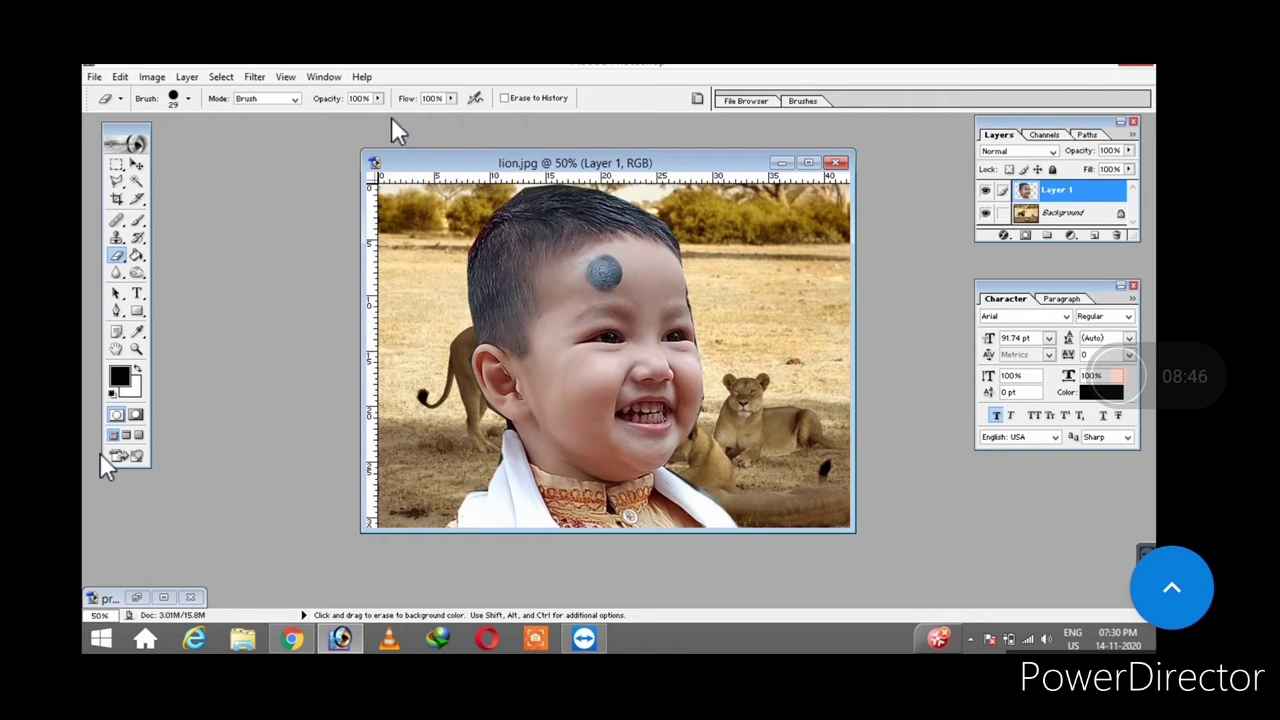
left_click(189, 98)
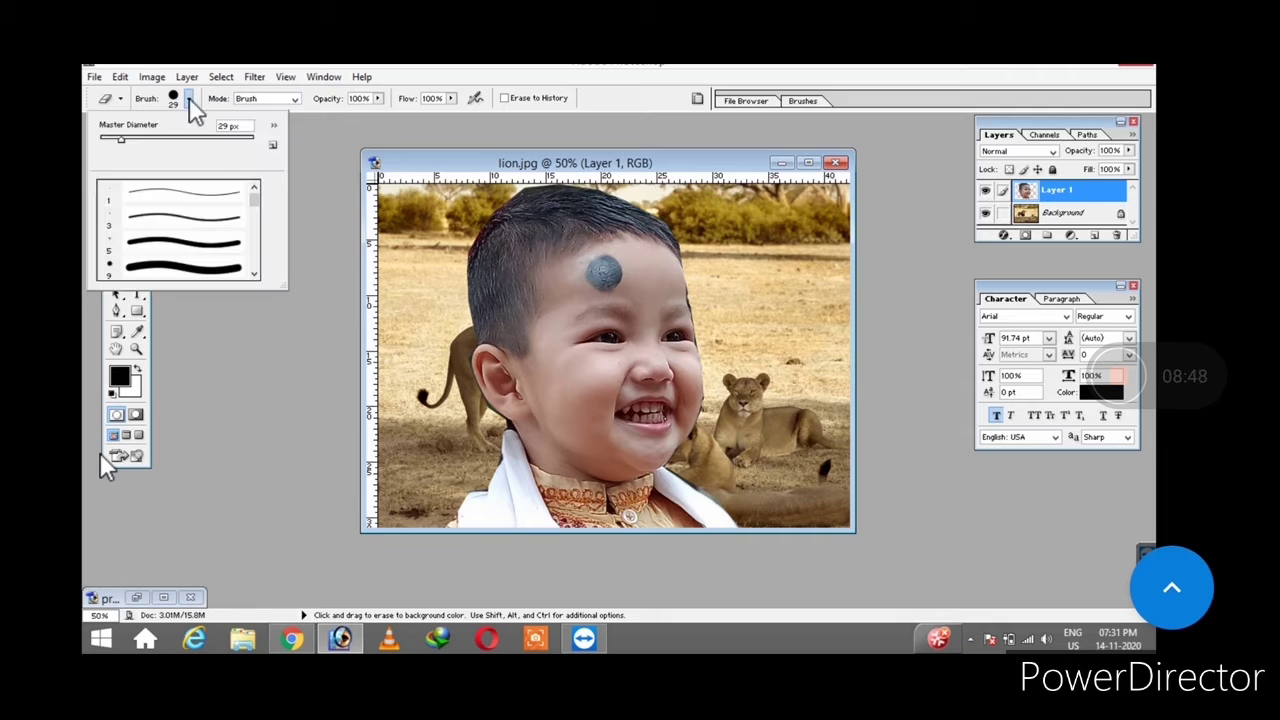
left_click(190, 97)
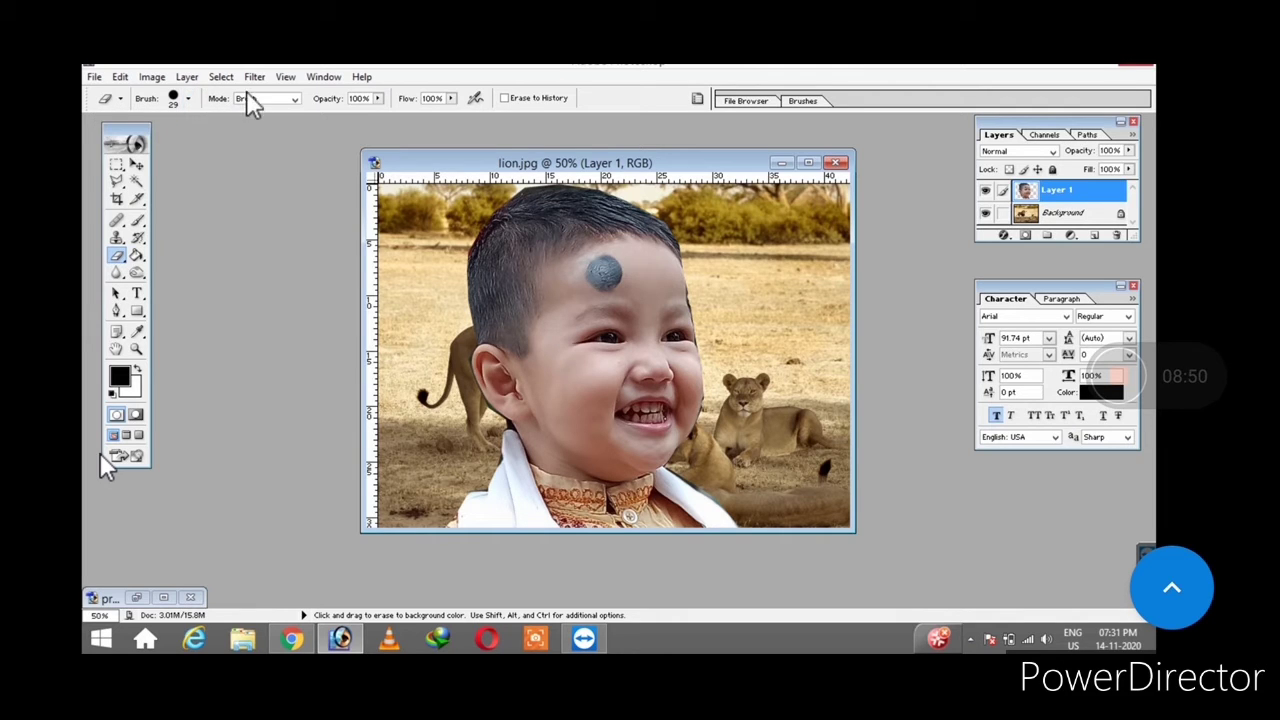
left_click(379, 98)
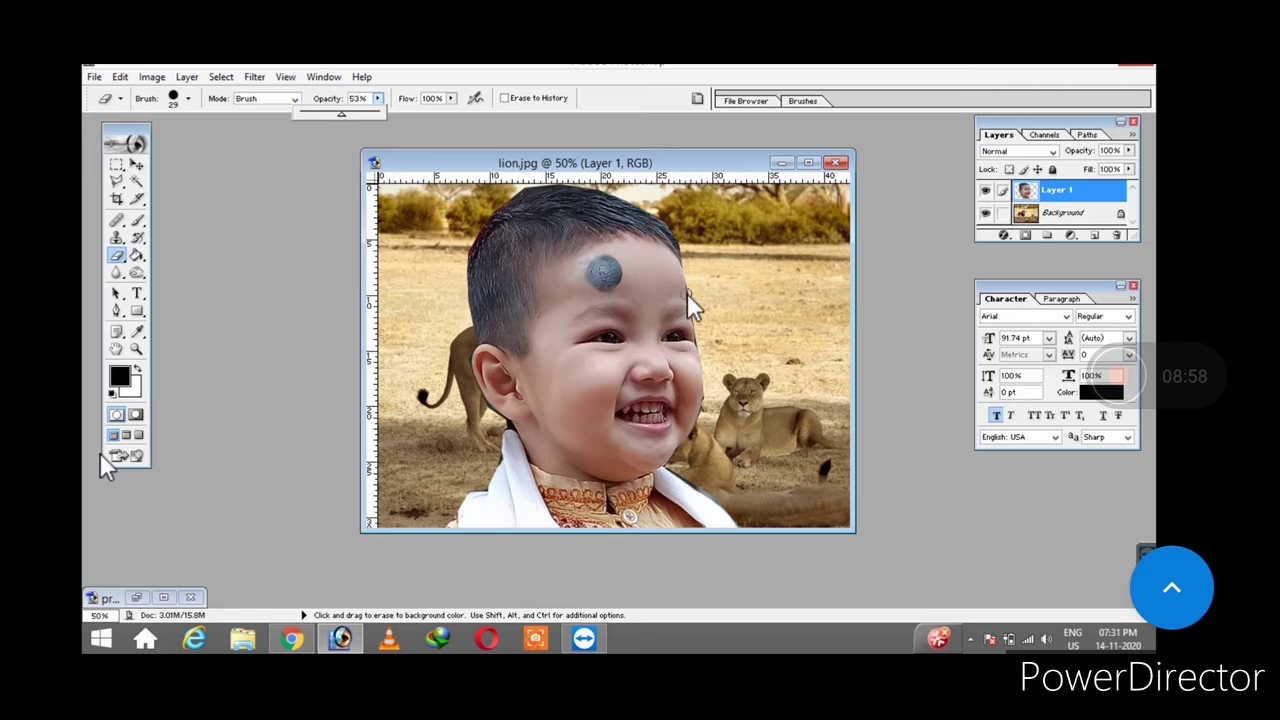
left_click(492, 425)
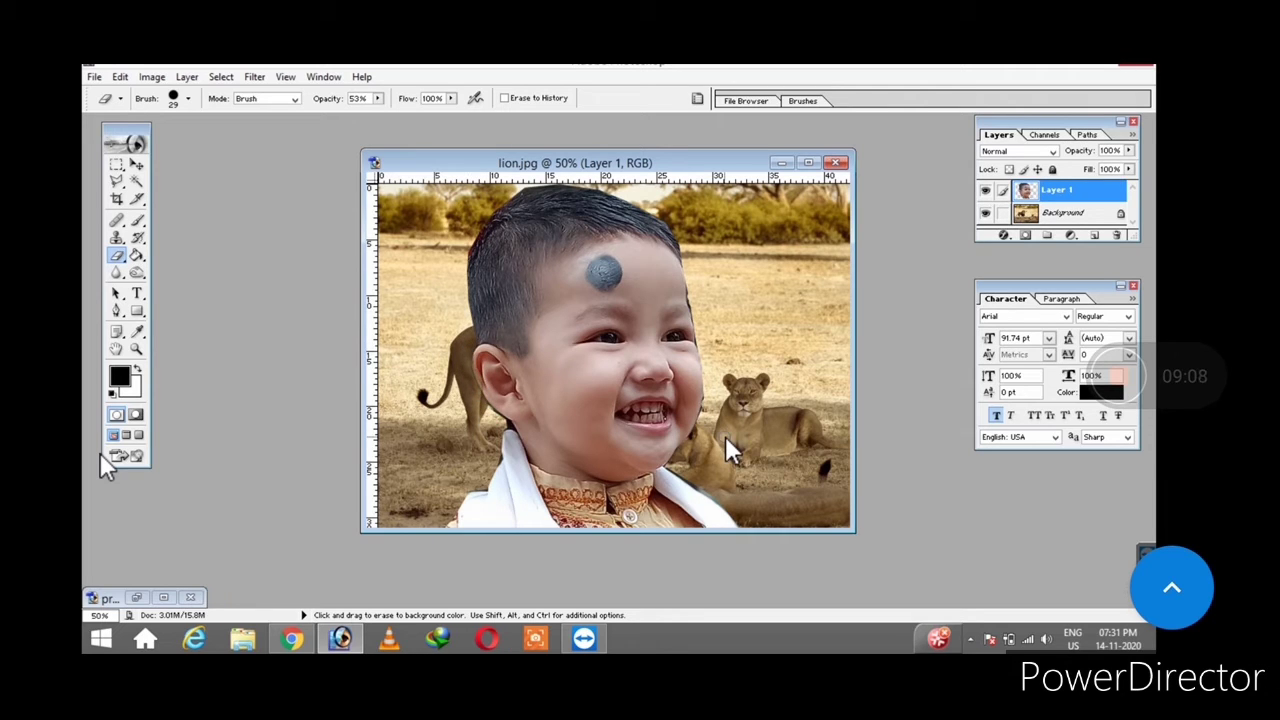
Maximize the lion.jpg window and shift the pasted child slightly right and down with the Move Tool
left_click(137, 166)
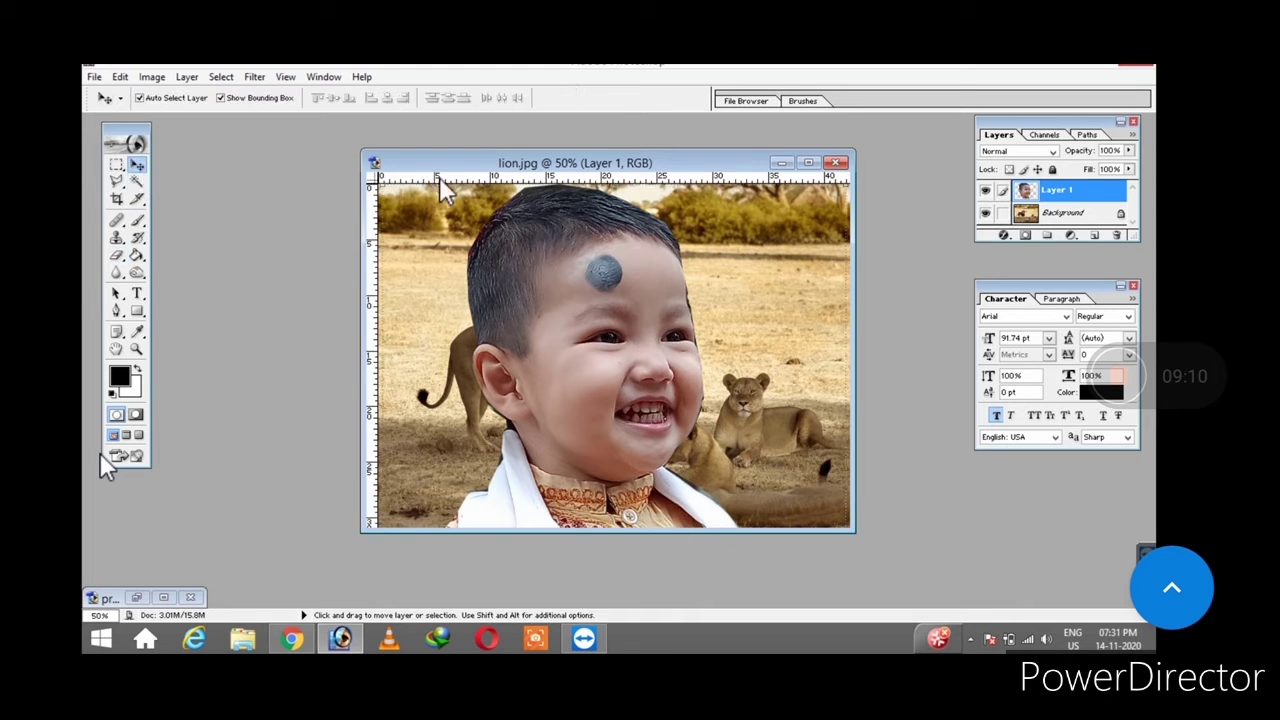
left_click(808, 162)
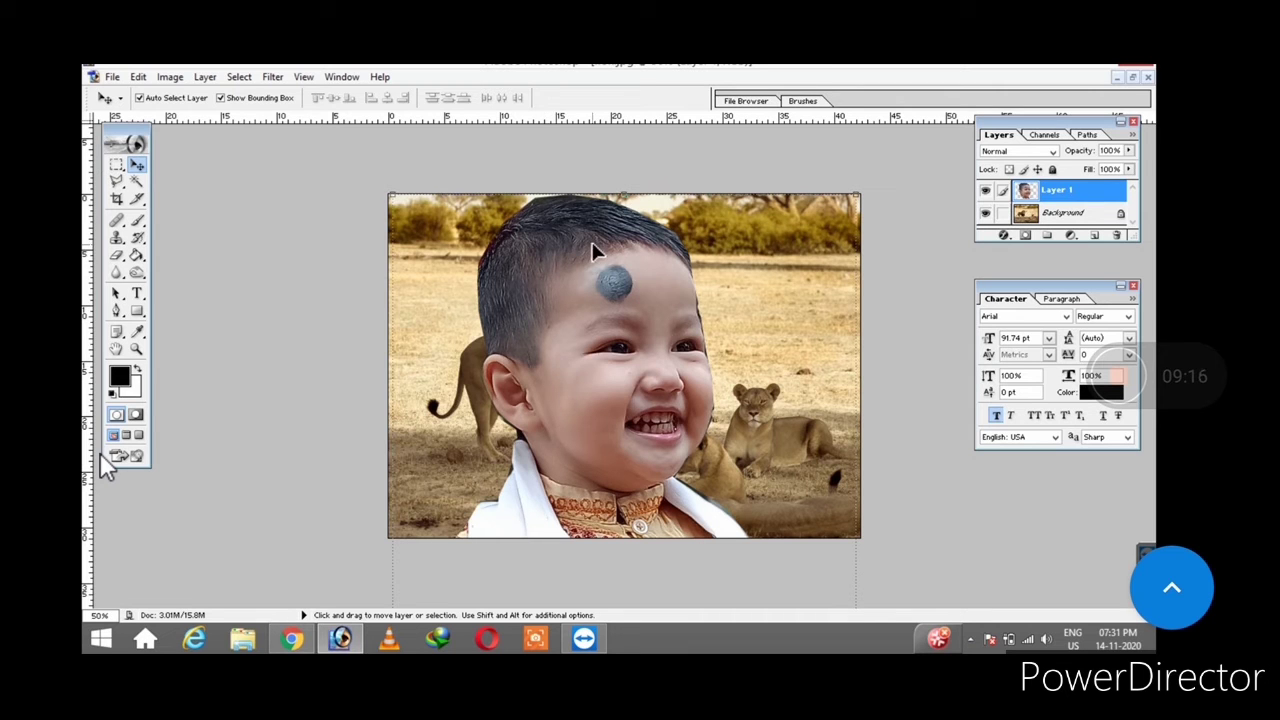
mouse_move(583, 294)
left_mouse_down()
mouse_move(606, 248)
mouse_move(601, 314)
mouse_move(606, 304)
left_mouse_up()
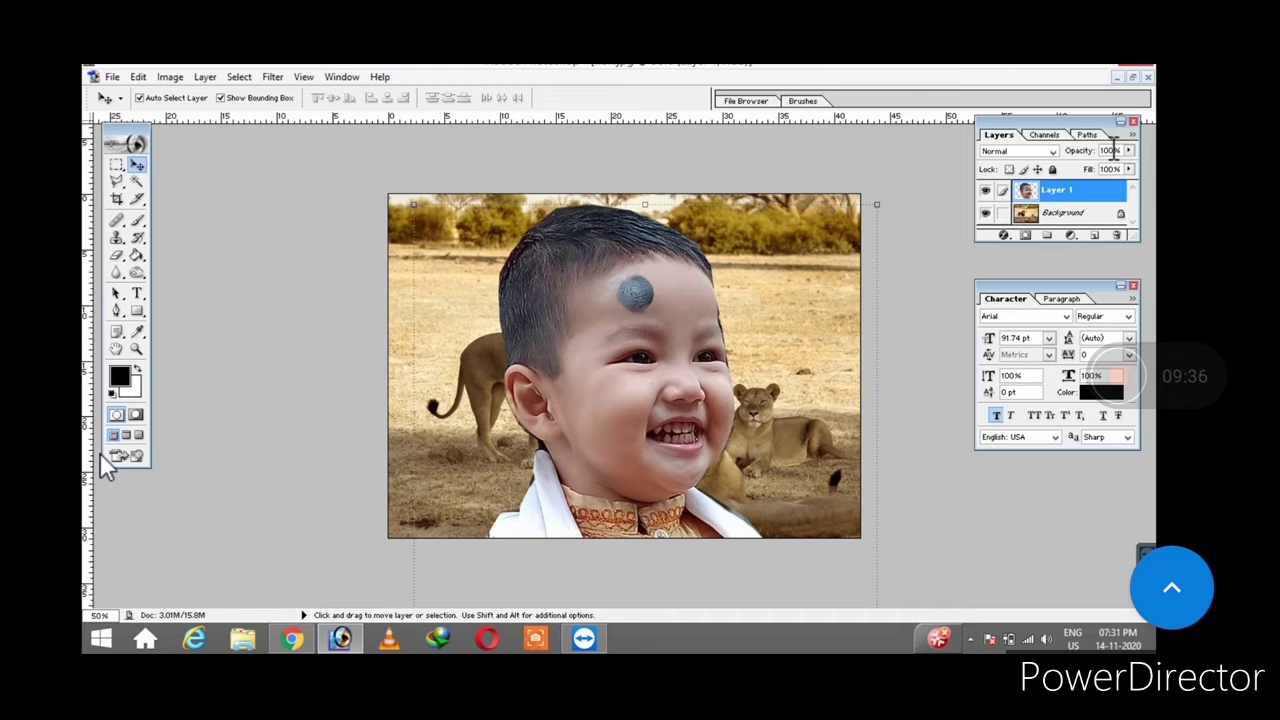
Make the Layers palette taller and hide it
left_click_drag(1067, 241, 1067, 279)
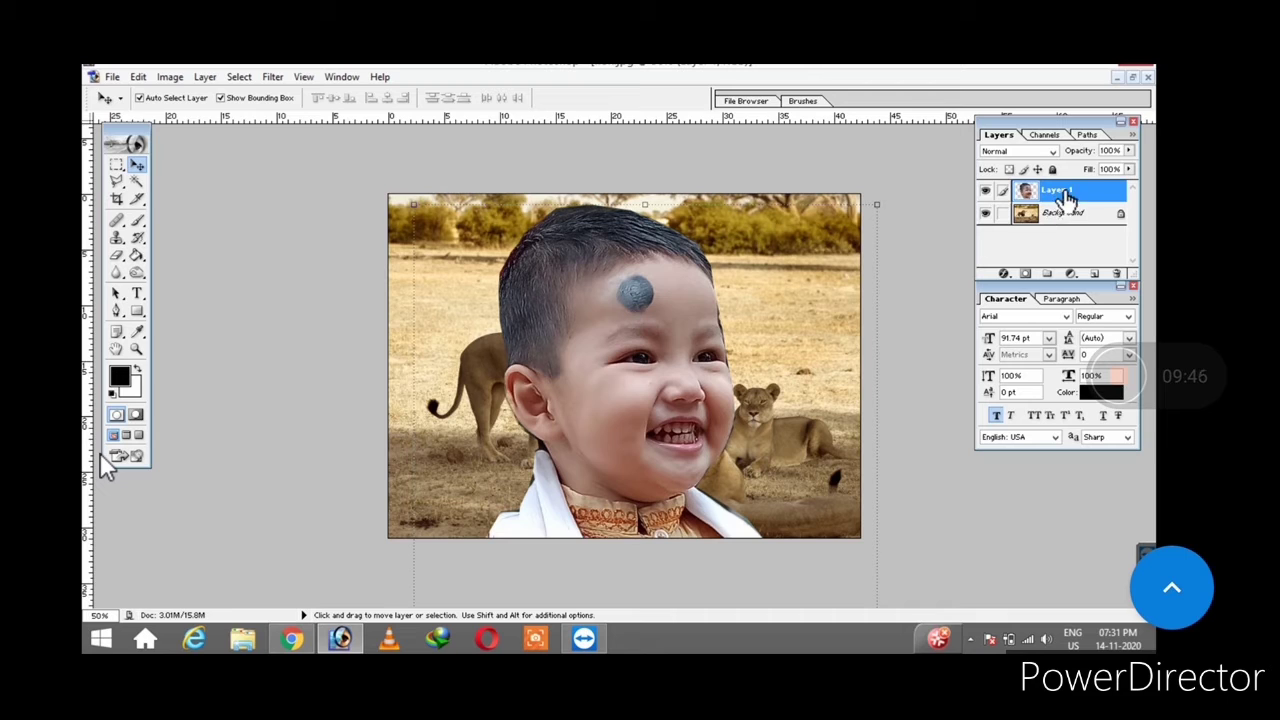
left_click(206, 78)
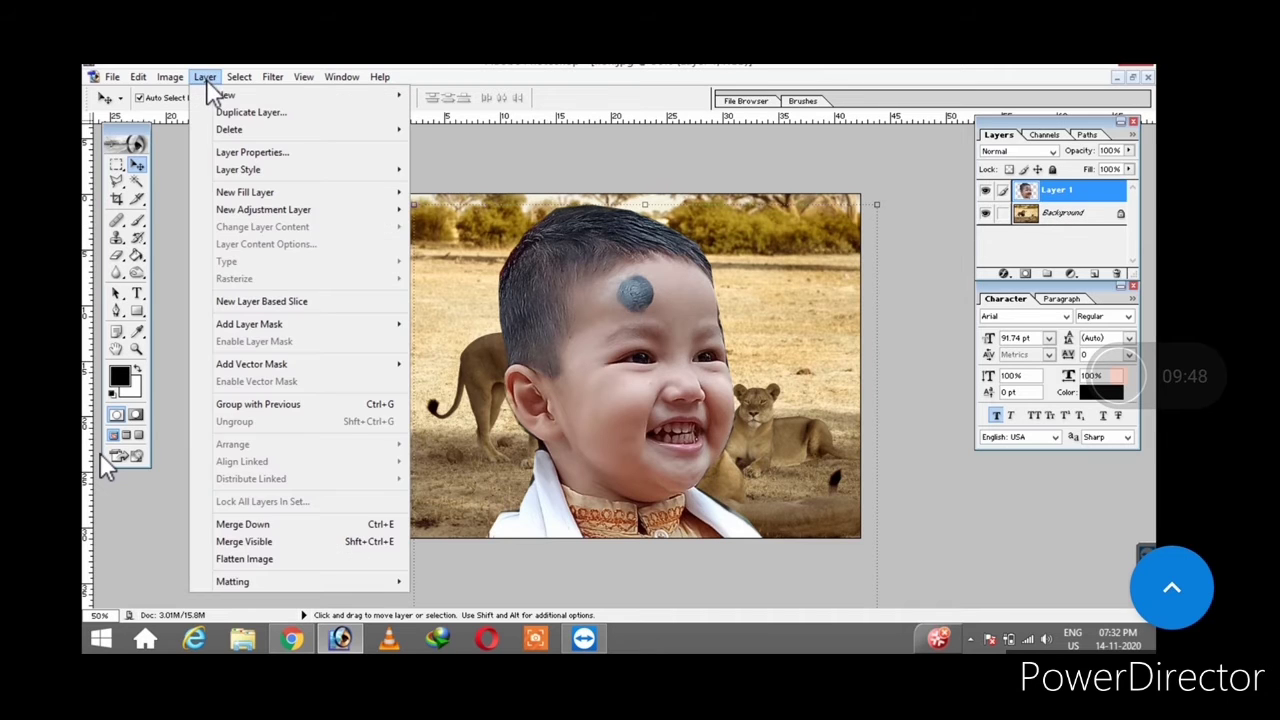
mouse_move(178, 84)
mouse_move(352, 80)
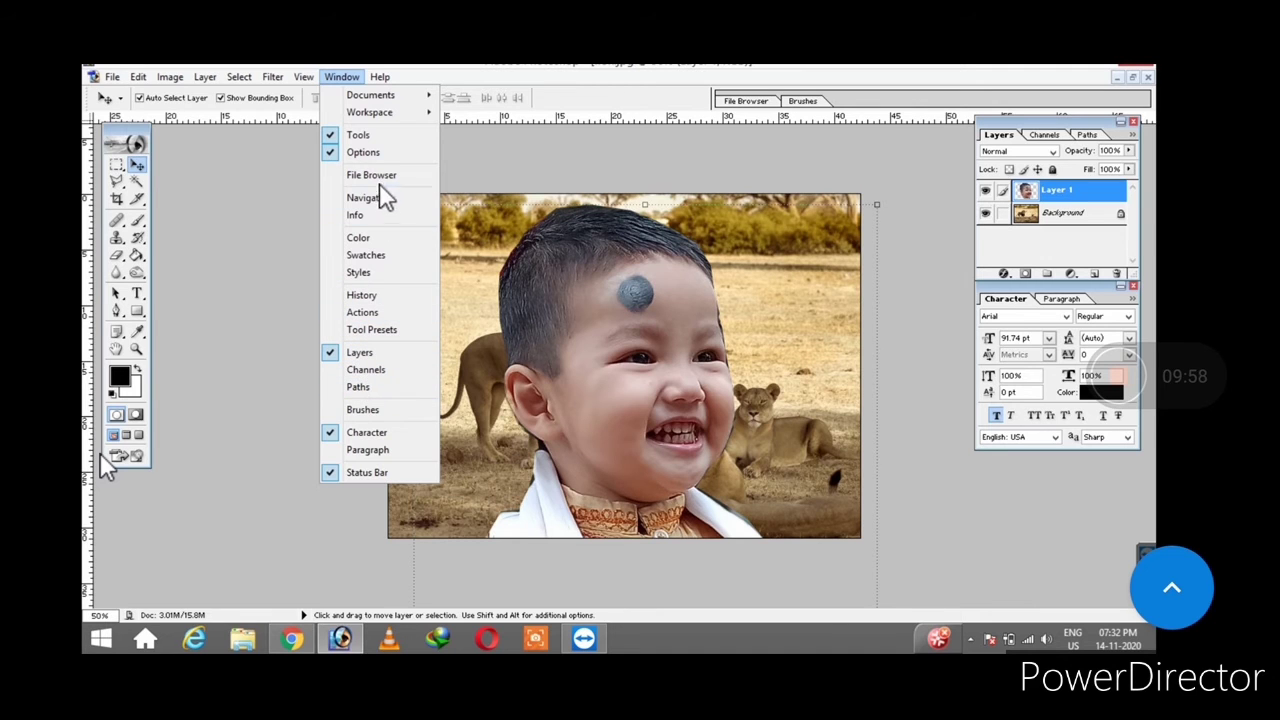
left_click(363, 357)
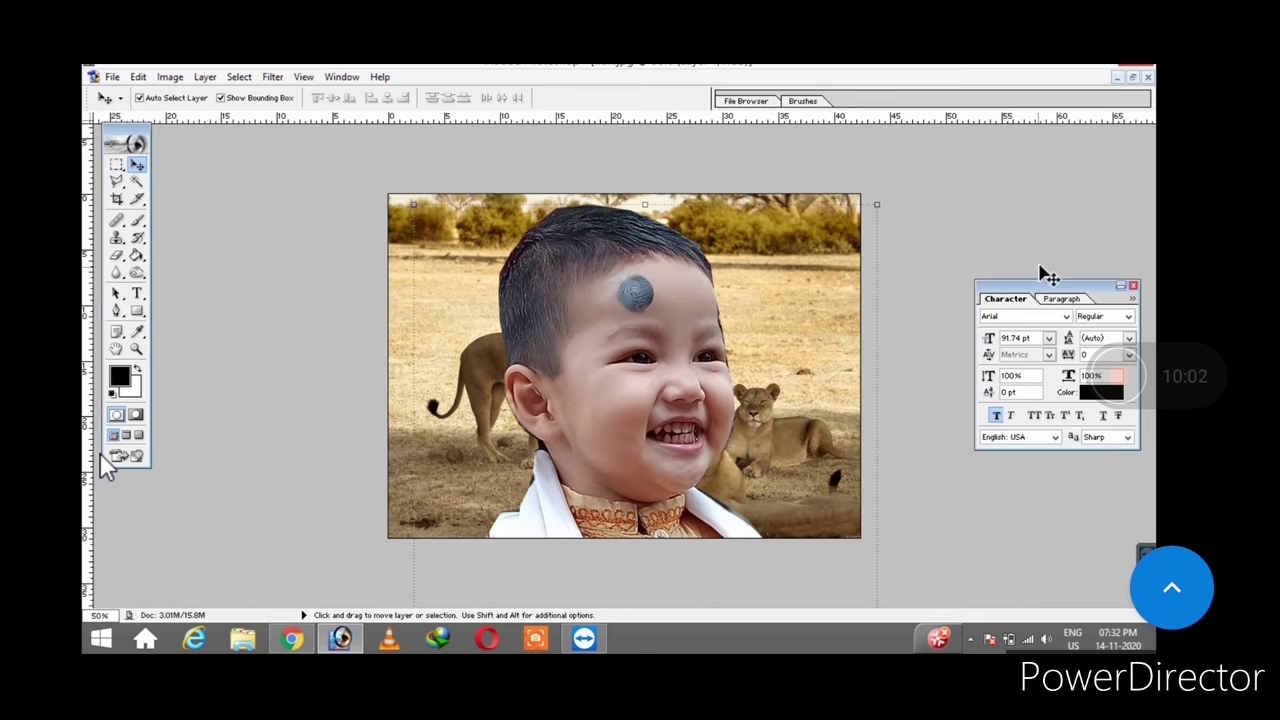
Show the Layers palette and scale the pasted child to about 55.3% width and 57.5% height, keeping it inside the image
left_click(352, 77)
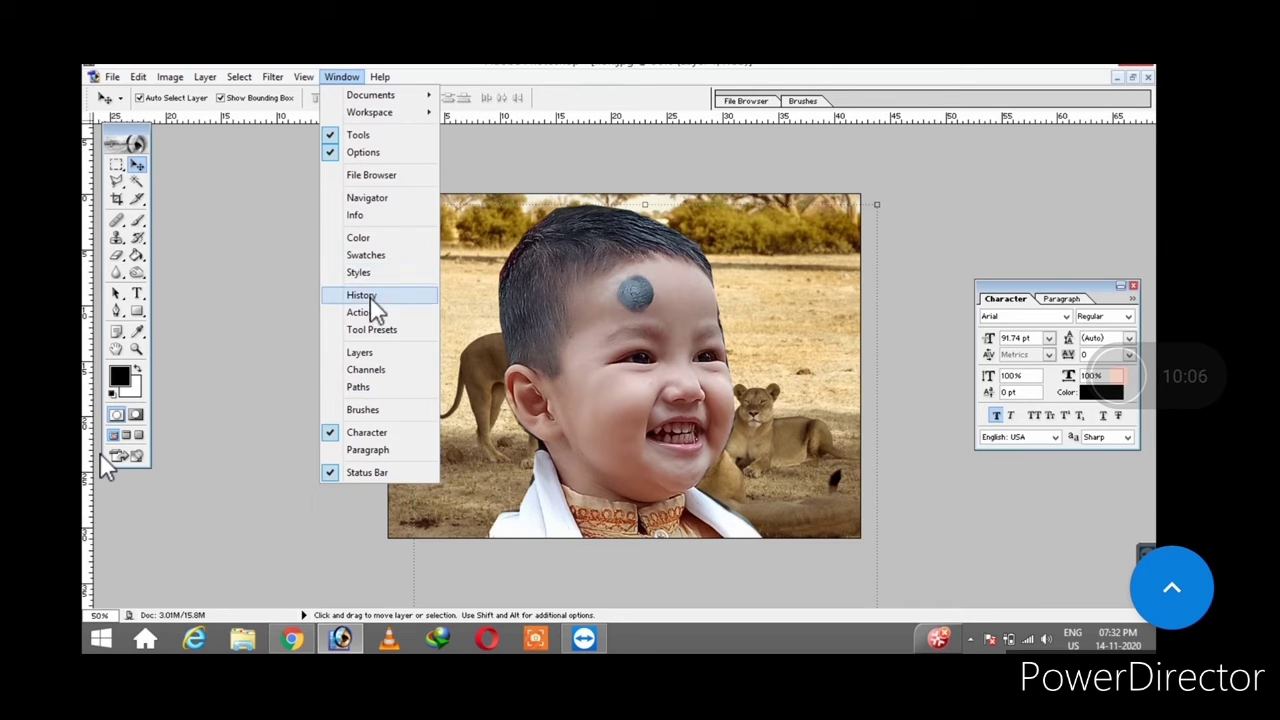
left_click(363, 352)
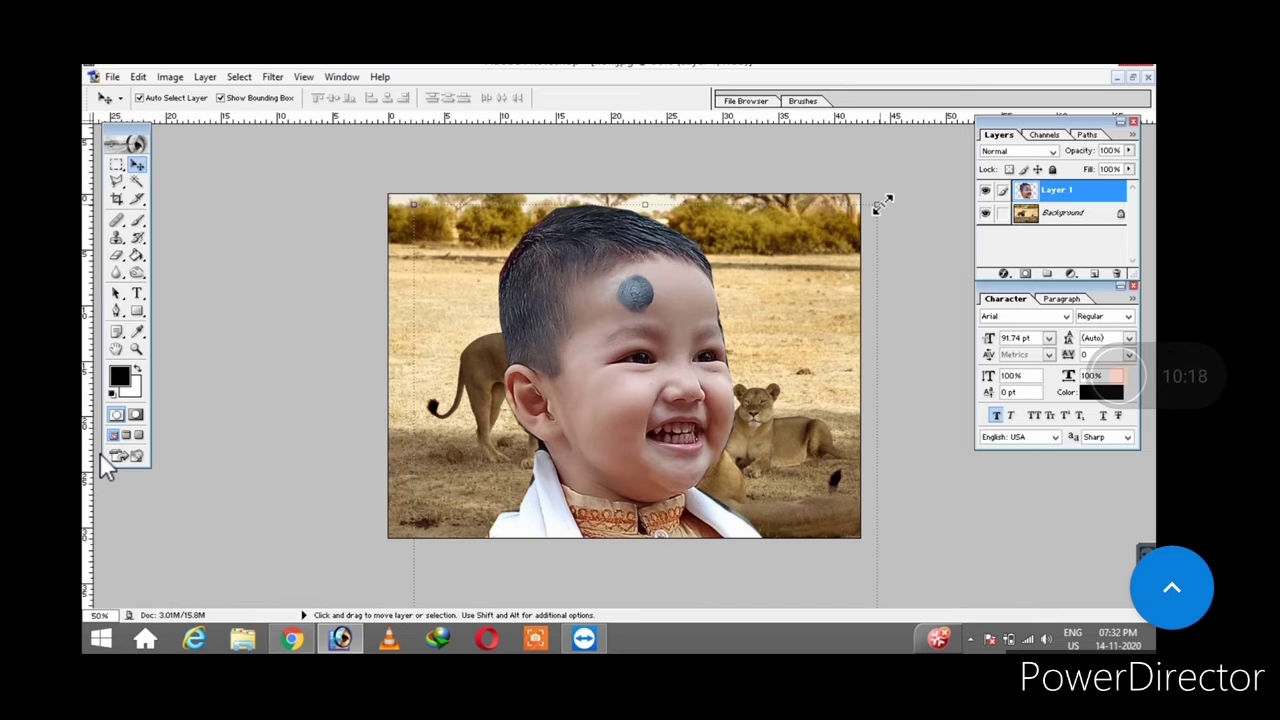
left_click_drag(882, 204, 752, 428)
left_click_drag(651, 510, 699, 292)
left_click_drag(791, 218, 700, 393)
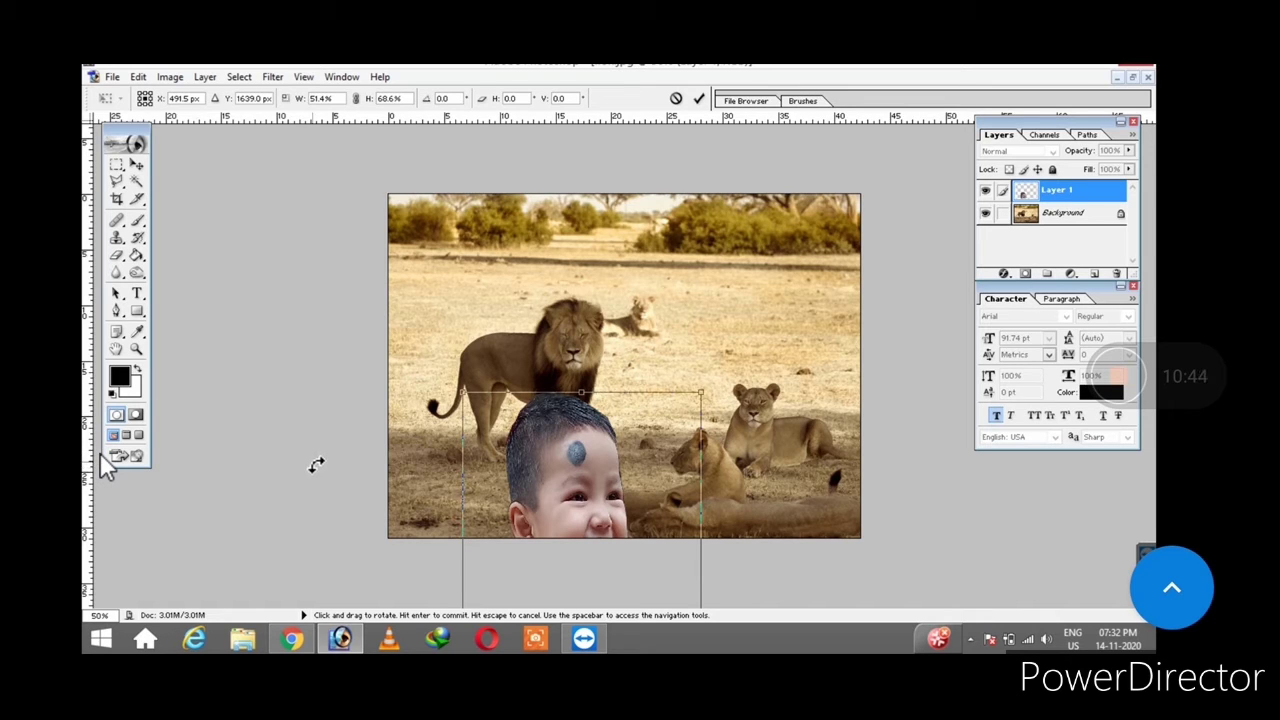
left_click_drag(544, 452, 619, 293)
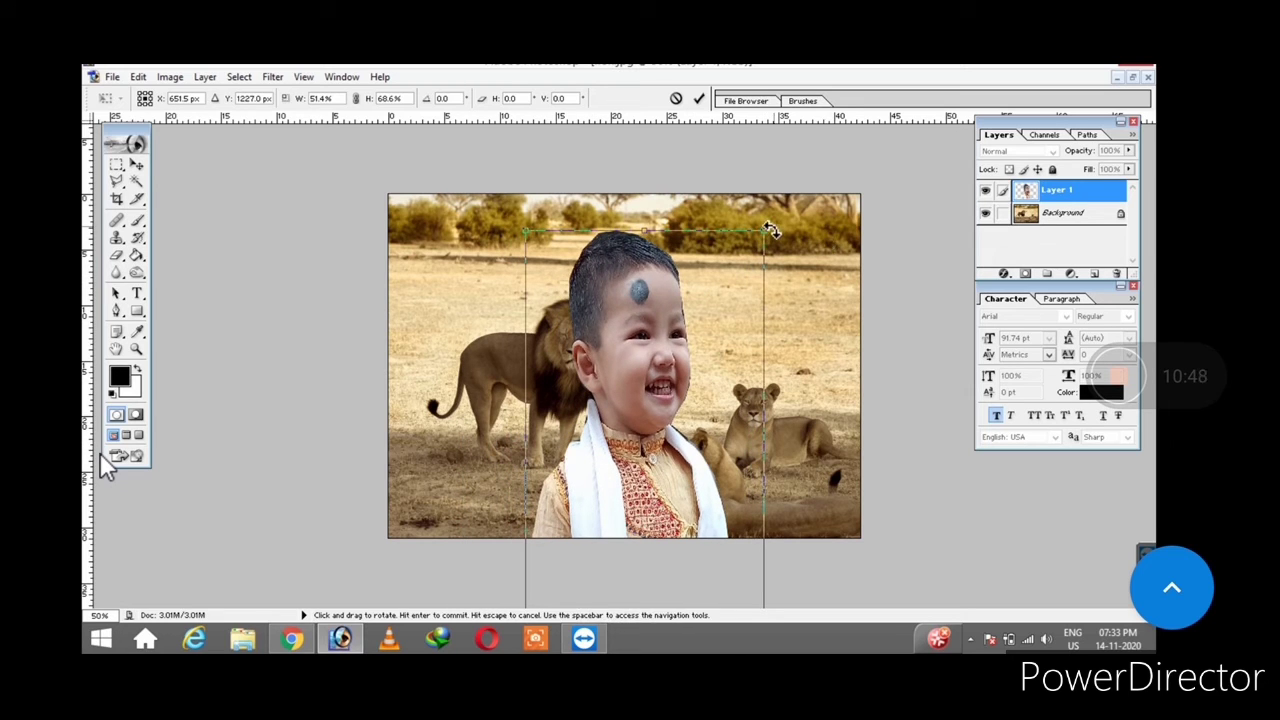
left_click_drag(762, 232, 782, 372)
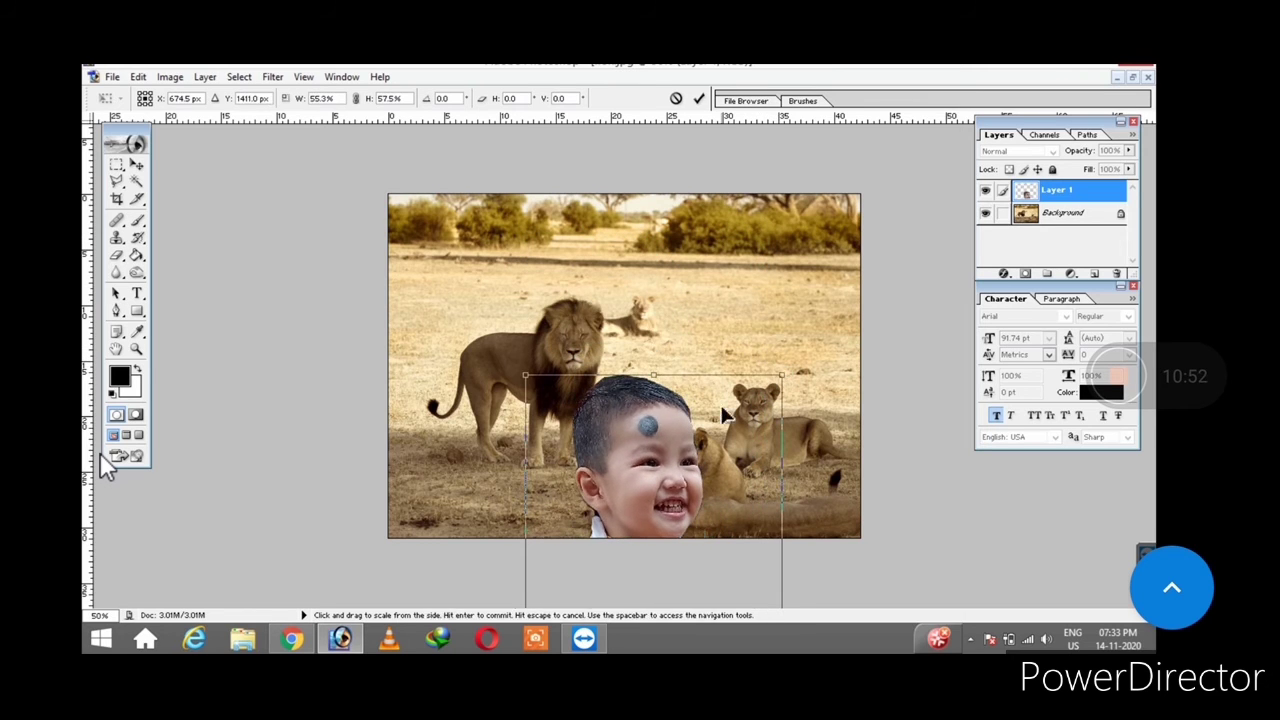
left_click_drag(707, 410, 733, 254)
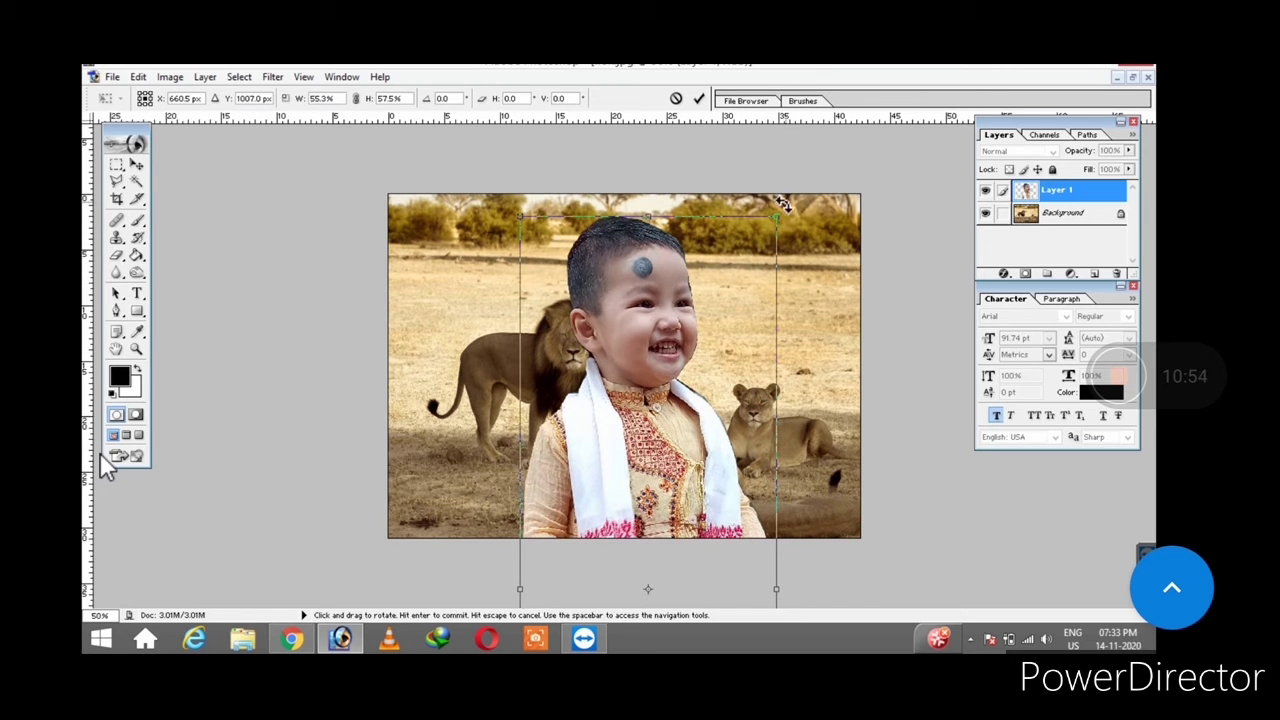
Shrink the child further to about 23% width and height, stand it beside the standing lion at the image's left edge, and apply the transform
left_click_drag(781, 216, 723, 258)
left_click_drag(765, 214, 708, 298)
left_click_drag(655, 355, 471, 301)
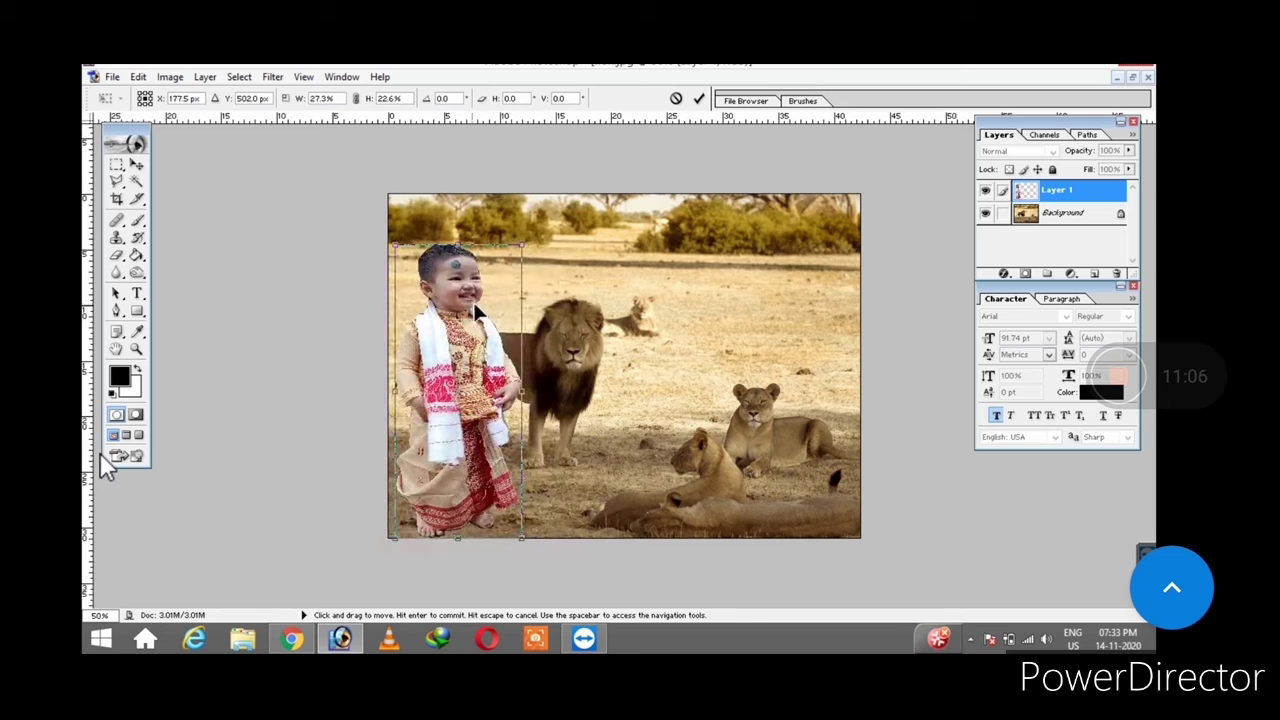
left_click_drag(521, 244, 500, 230)
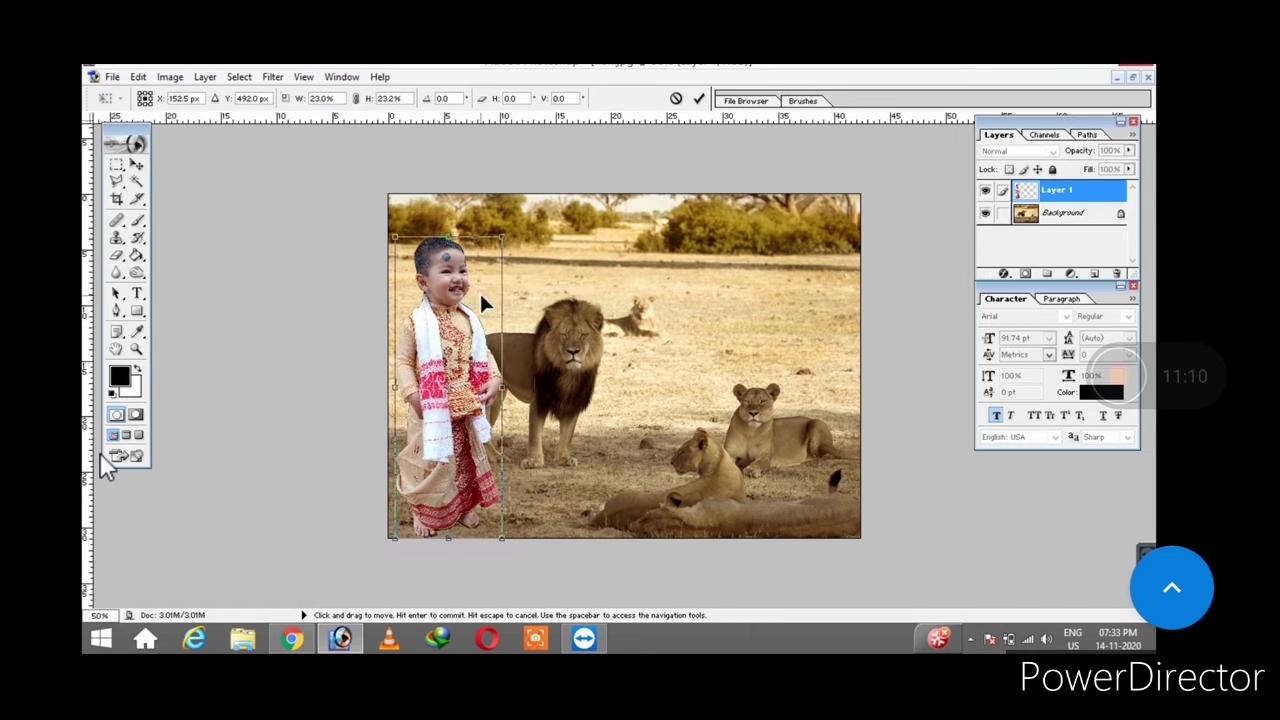
left_click_drag(481, 296, 492, 305)
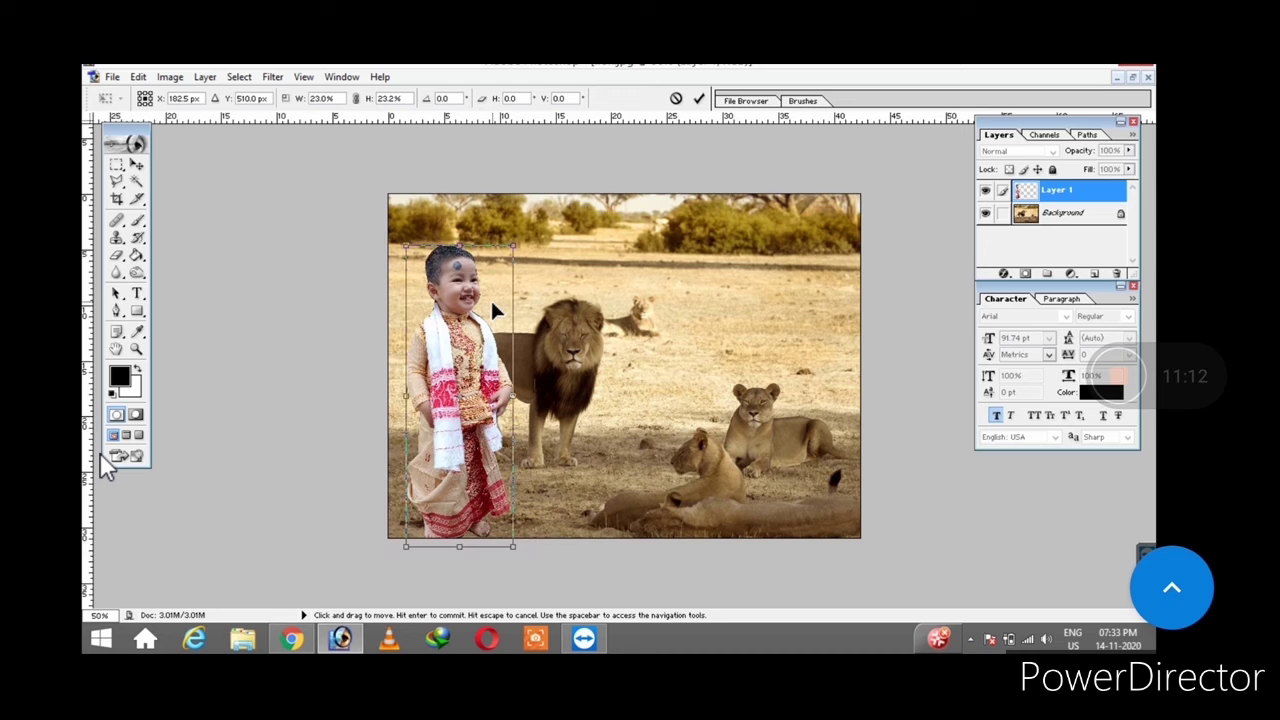
key("Return")
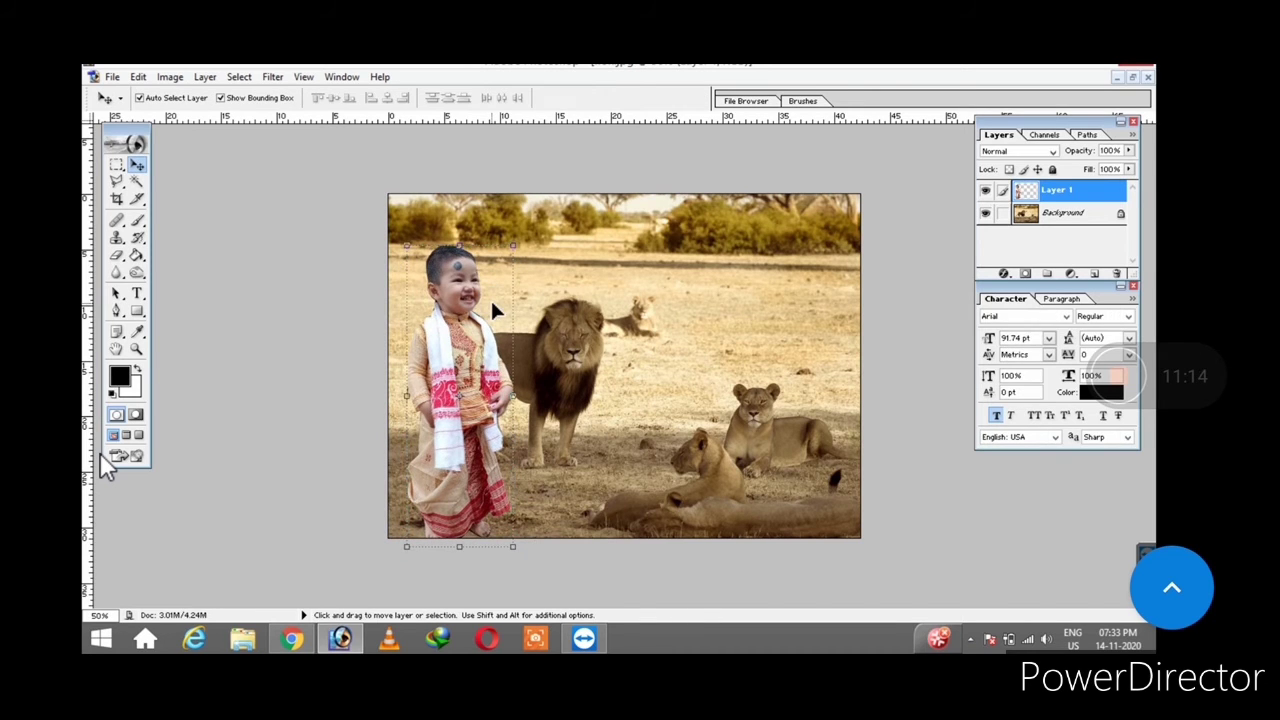
Try darkening the child's face on Layer 1 using the Burn Tool with a 74 px brush
left_click(676, 310)
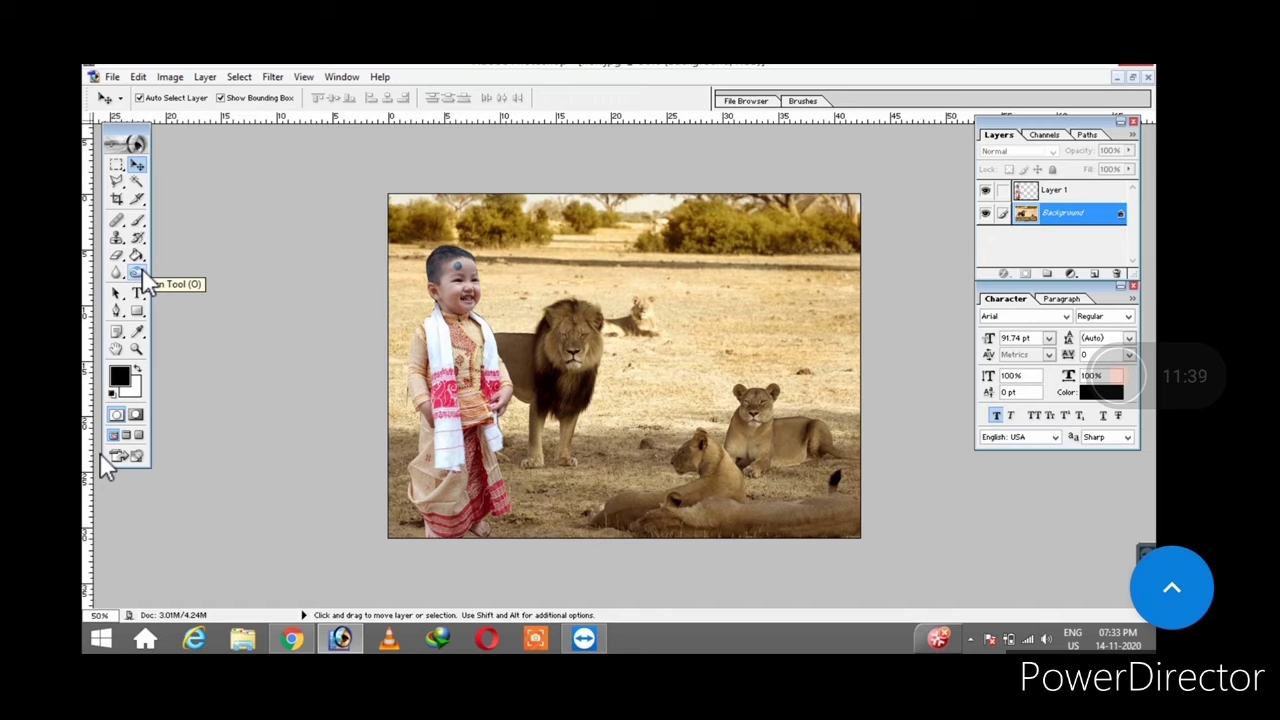
left_click_drag(142, 268, 163, 290)
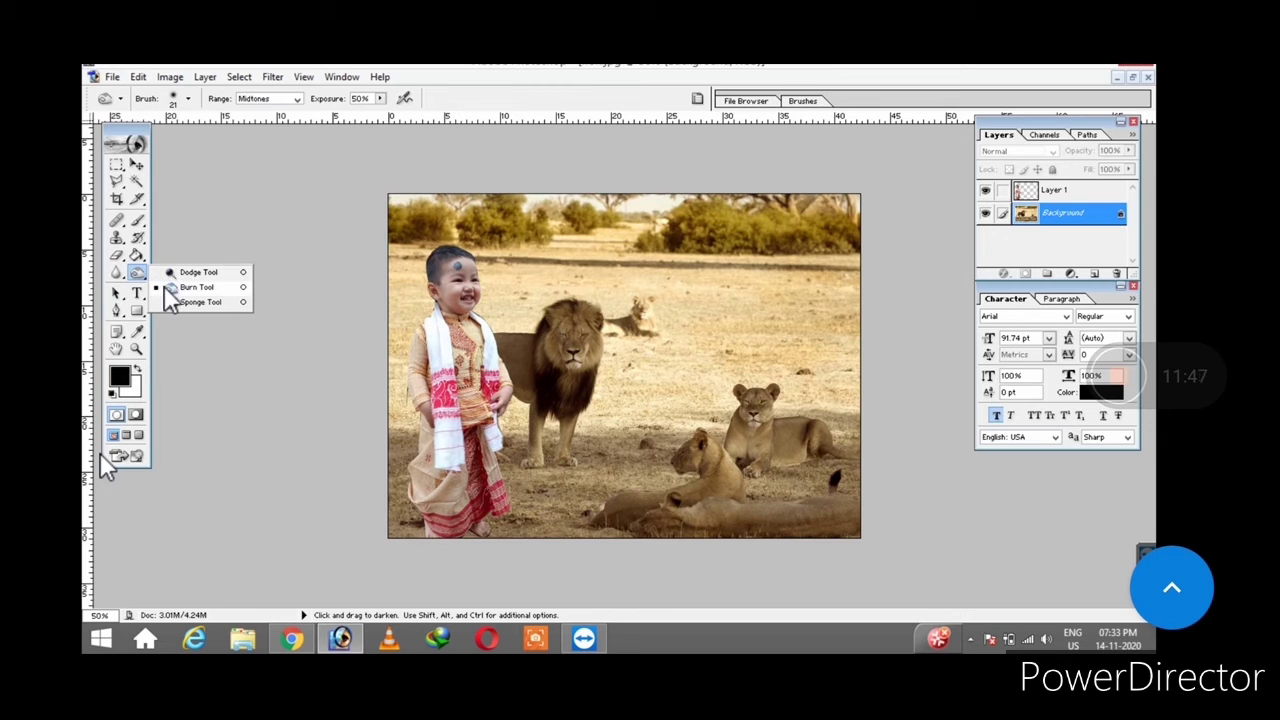
left_click(165, 286)
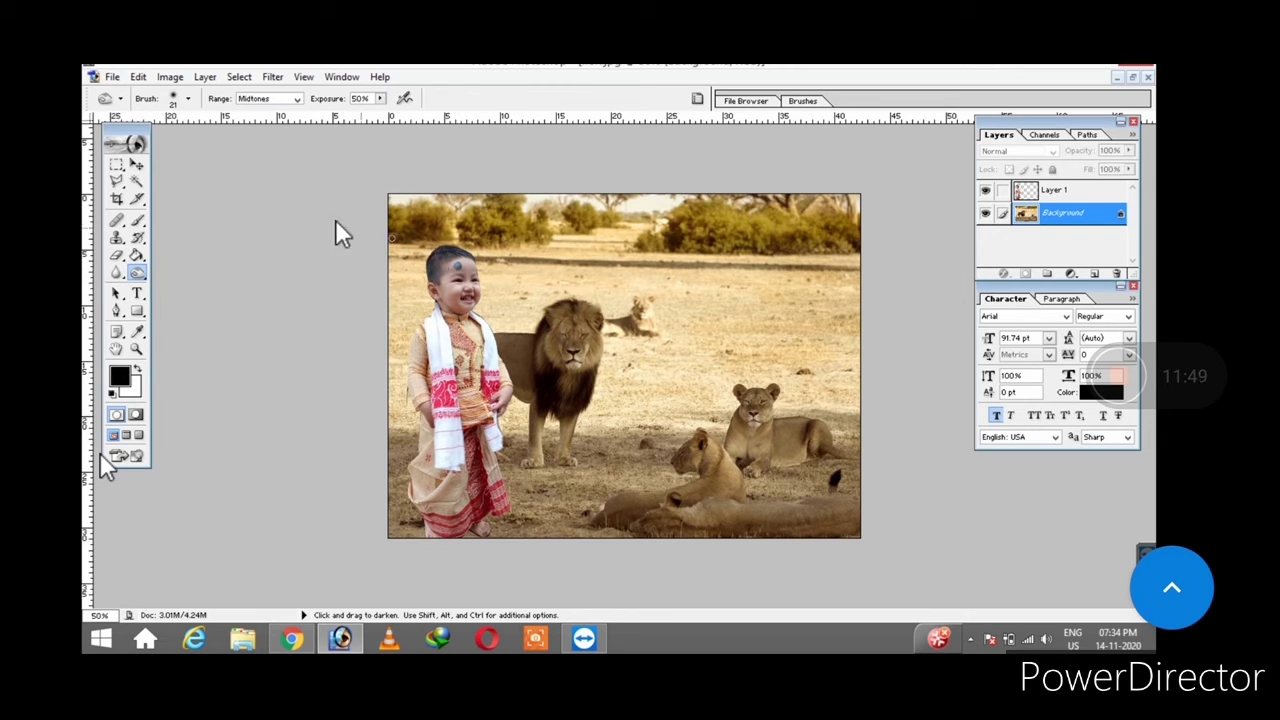
left_click(189, 99)
left_click(156, 140)
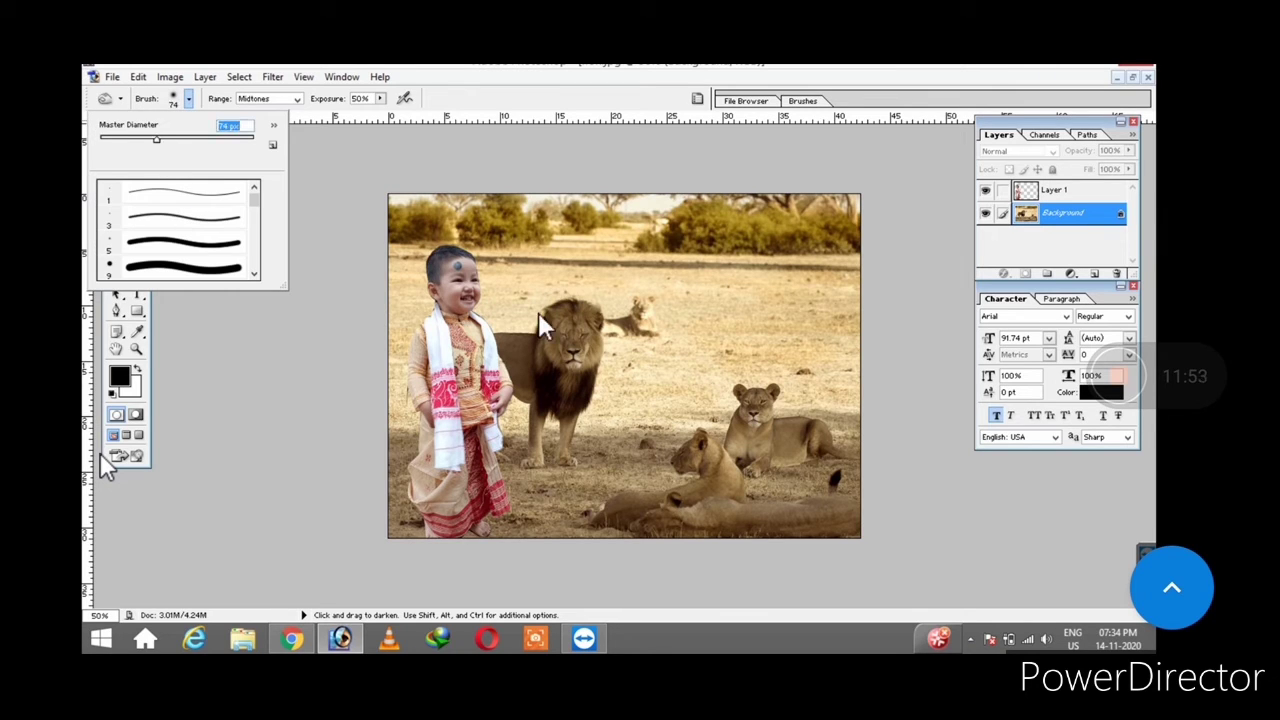
left_click(441, 290)
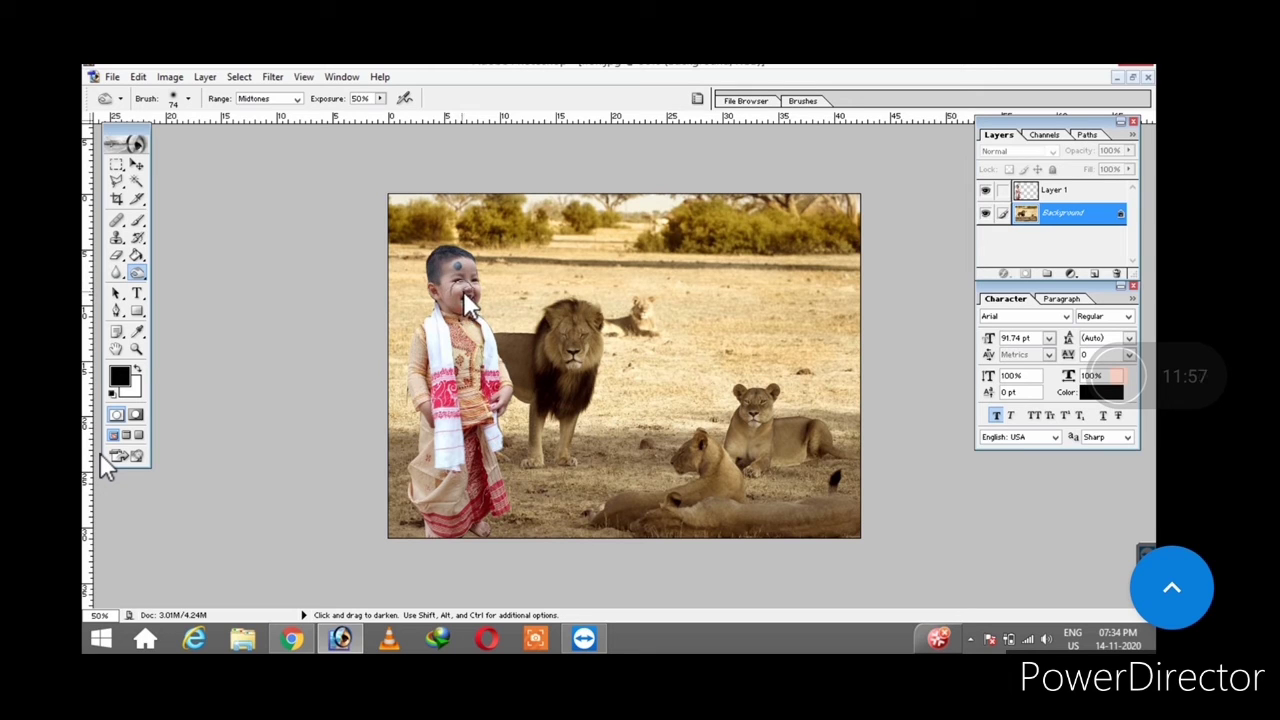
left_click(1058, 191)
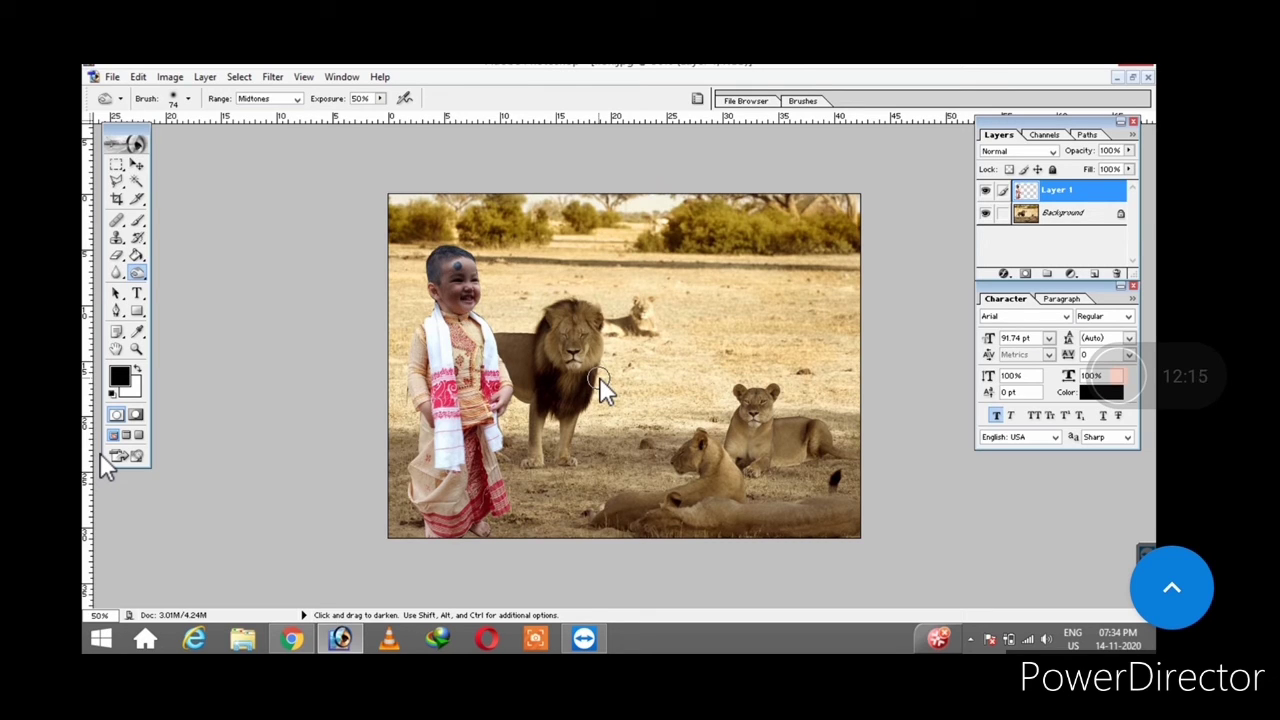
key("ctrl")
key("alt")
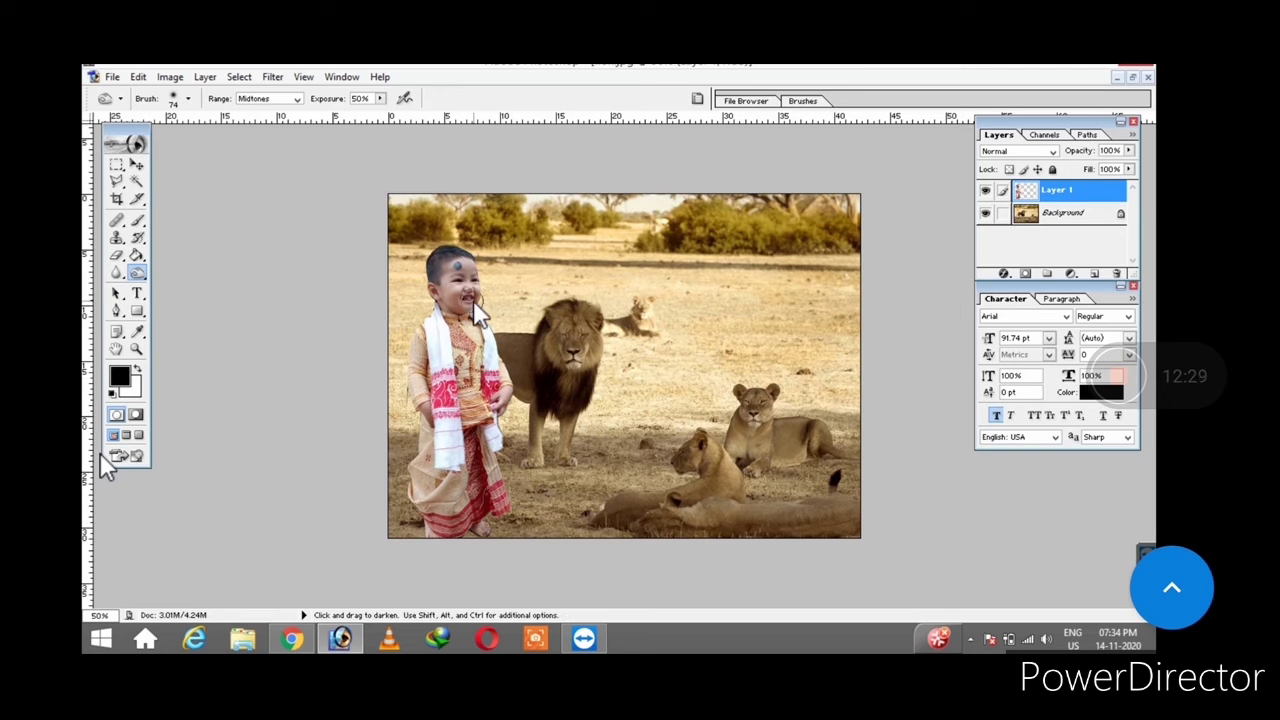
Try lightening the child's face on Layer 1 using the Dodge Tool
left_click(141, 274)
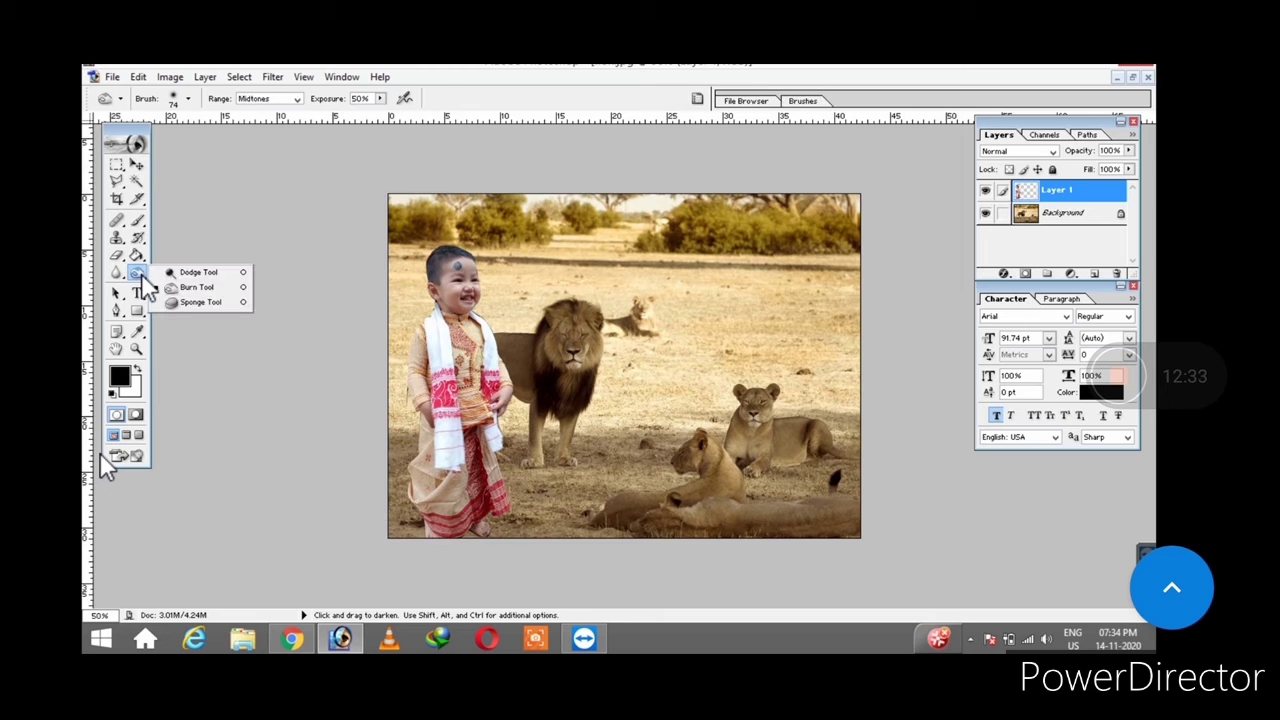
left_click(228, 271)
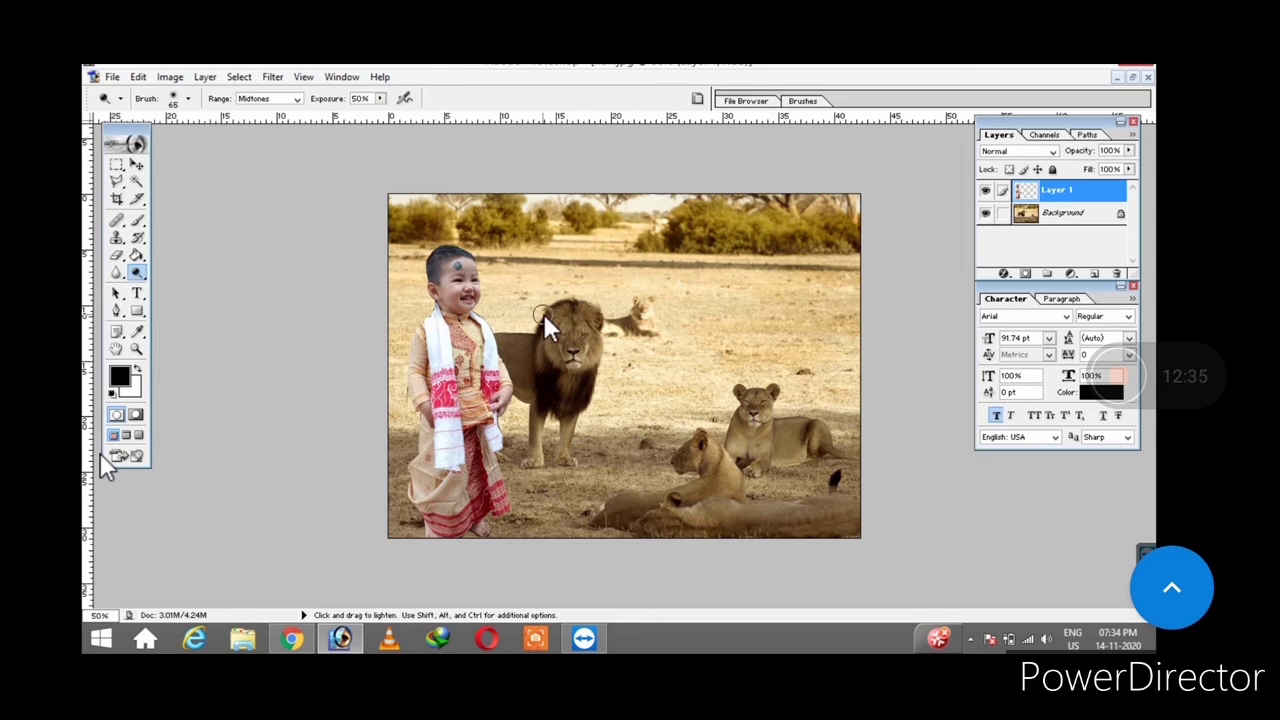
left_click_drag(459, 277, 467, 304)
key("v")
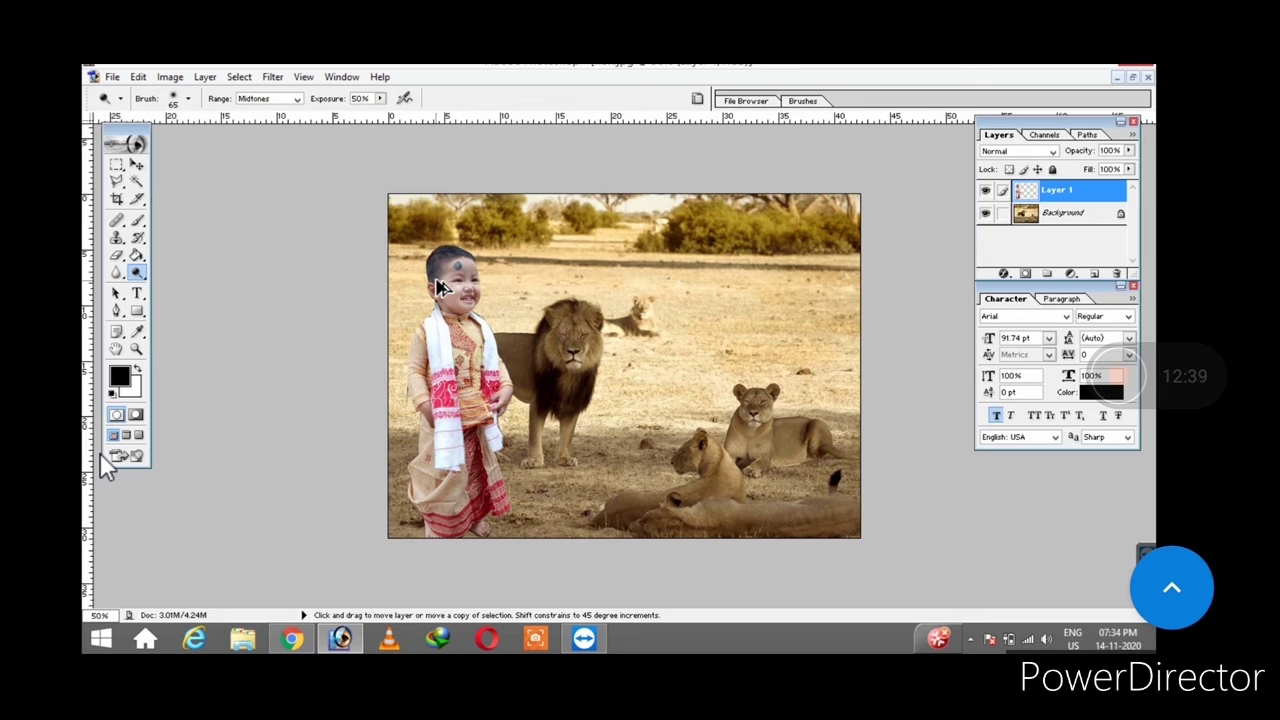
key("ctrl+alt+z")
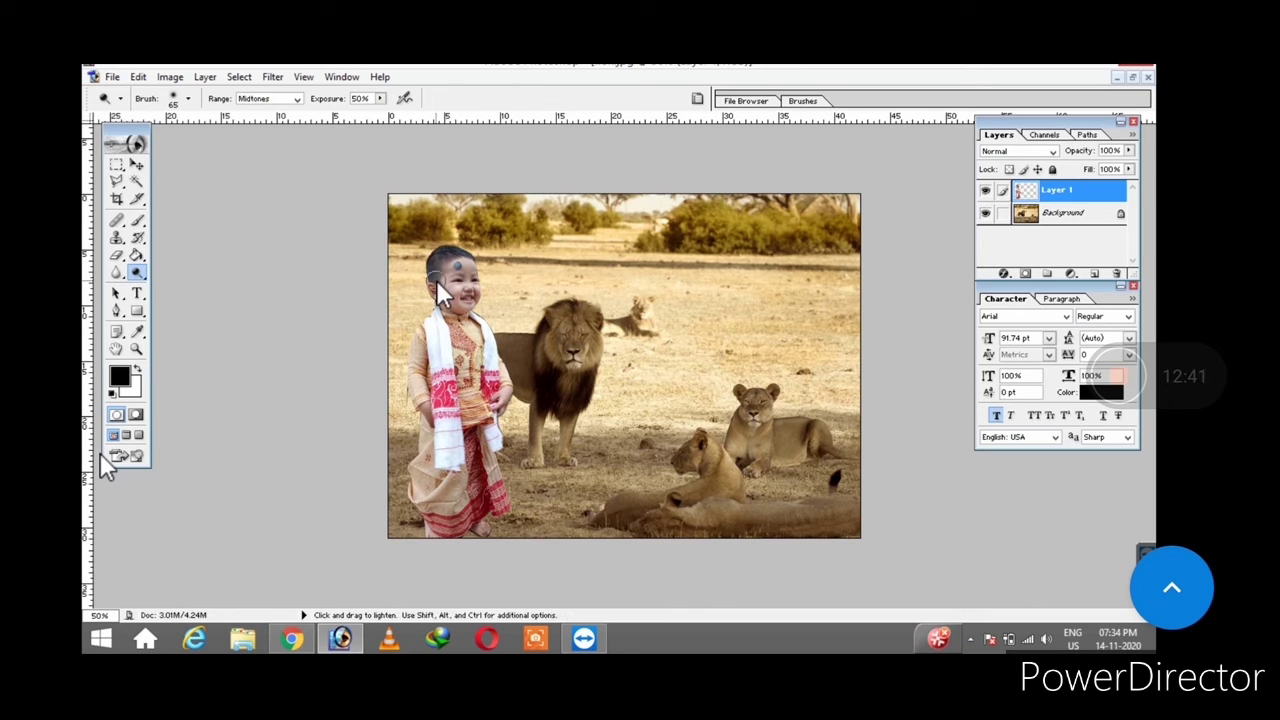
Add a person's first name as black point text above the standing lion with the Type Tool
left_click(140, 294)
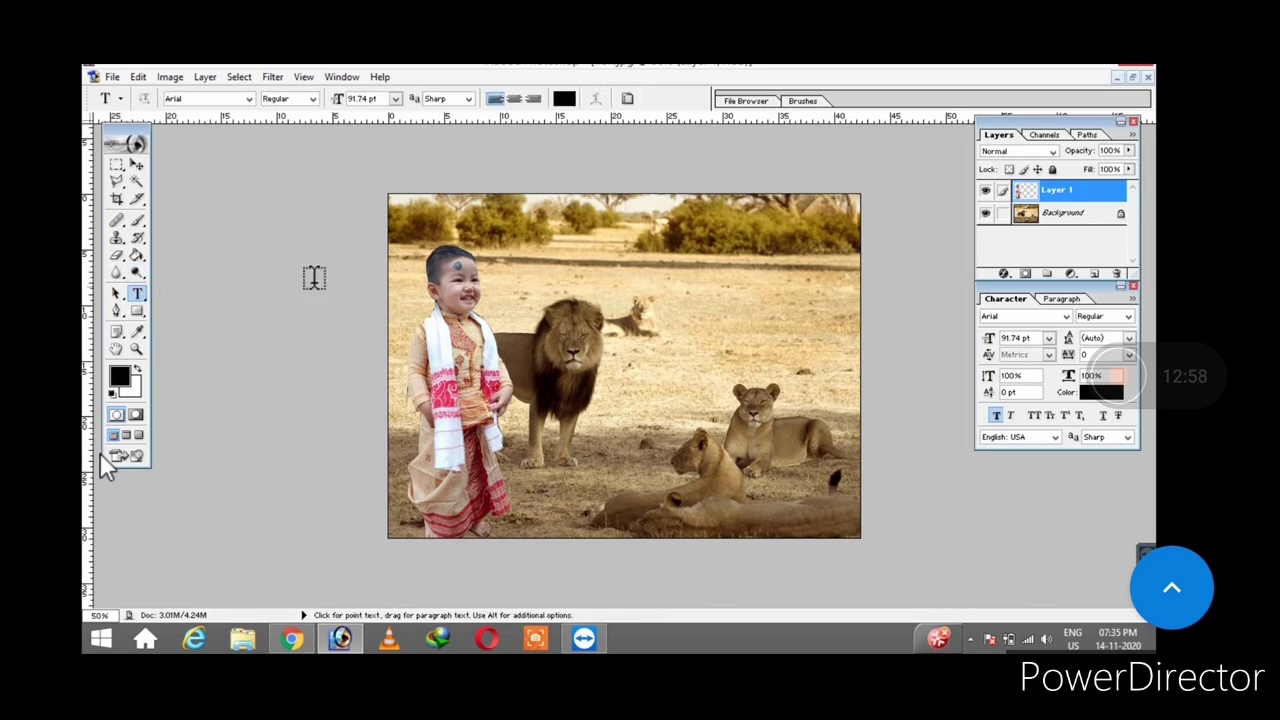
left_click(549, 264)
type("p")
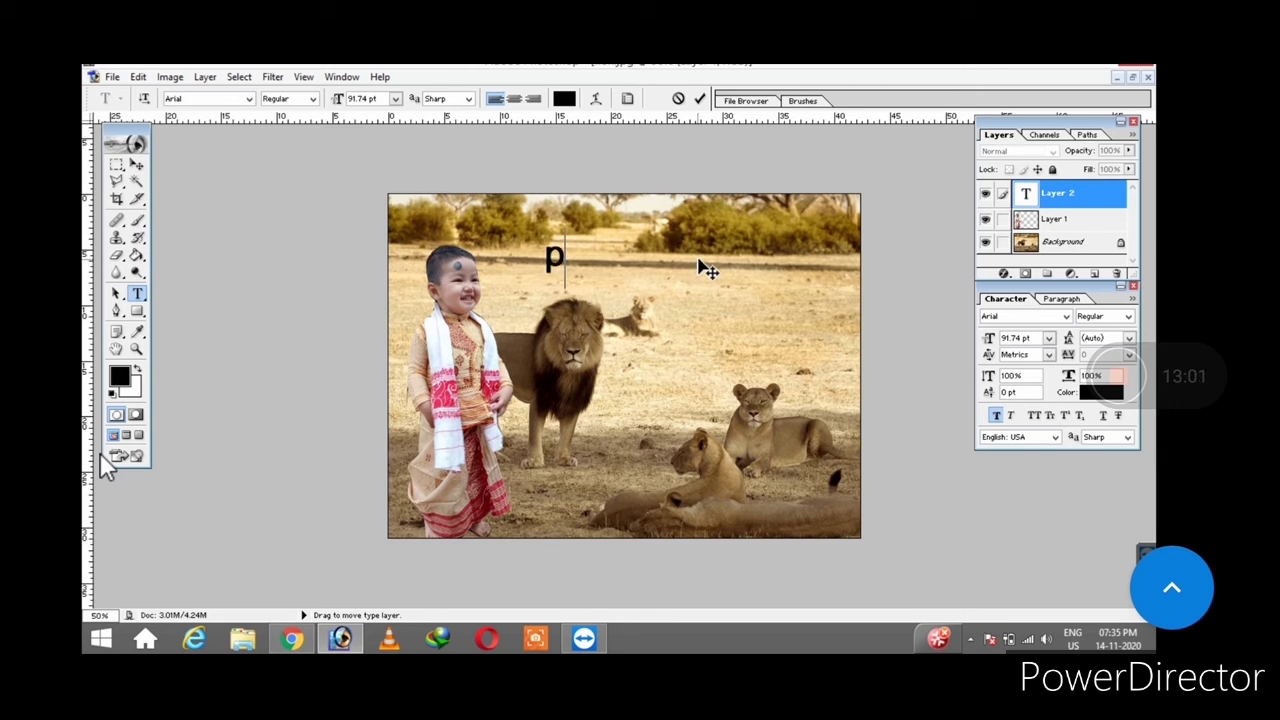
type("ragyan")
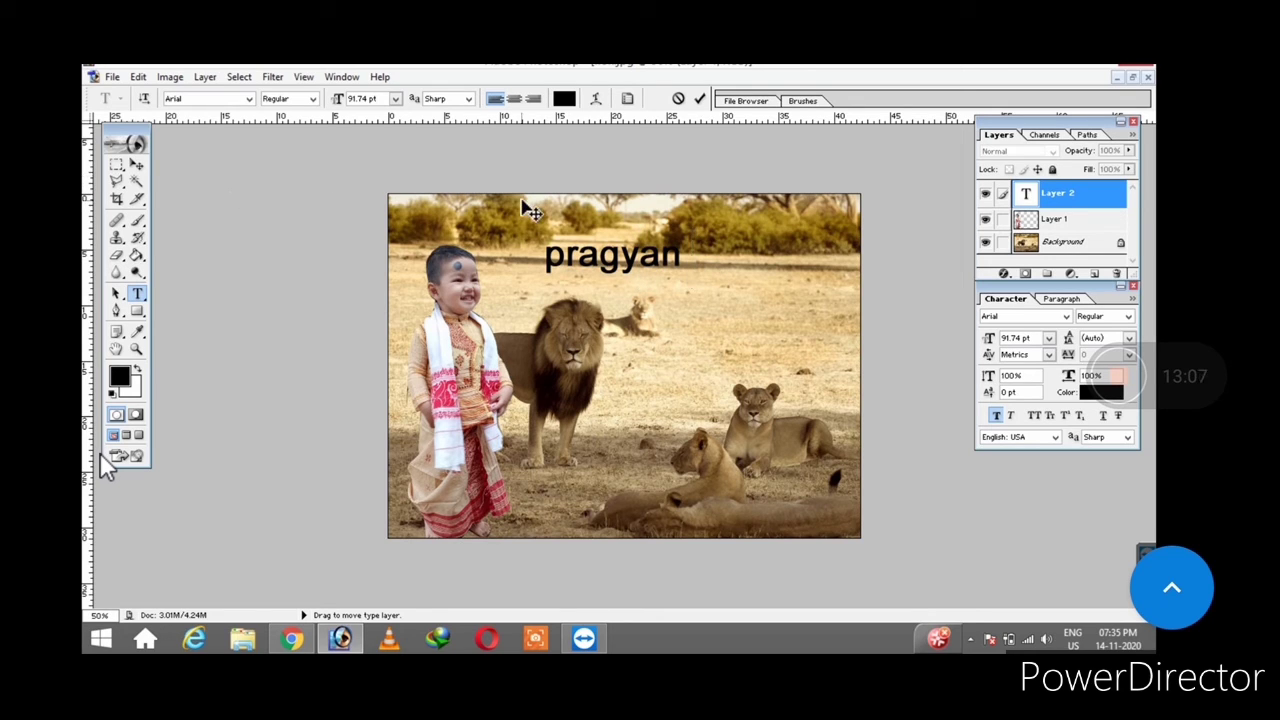
Replace the name in the text layer with the caption "LION VS BOY"
key("BackSpace")
key("BackSpace")
key("BackSpace")
key("BackSpace")
key("BackSpace")
key("BackSpace")
key("BackSpace")
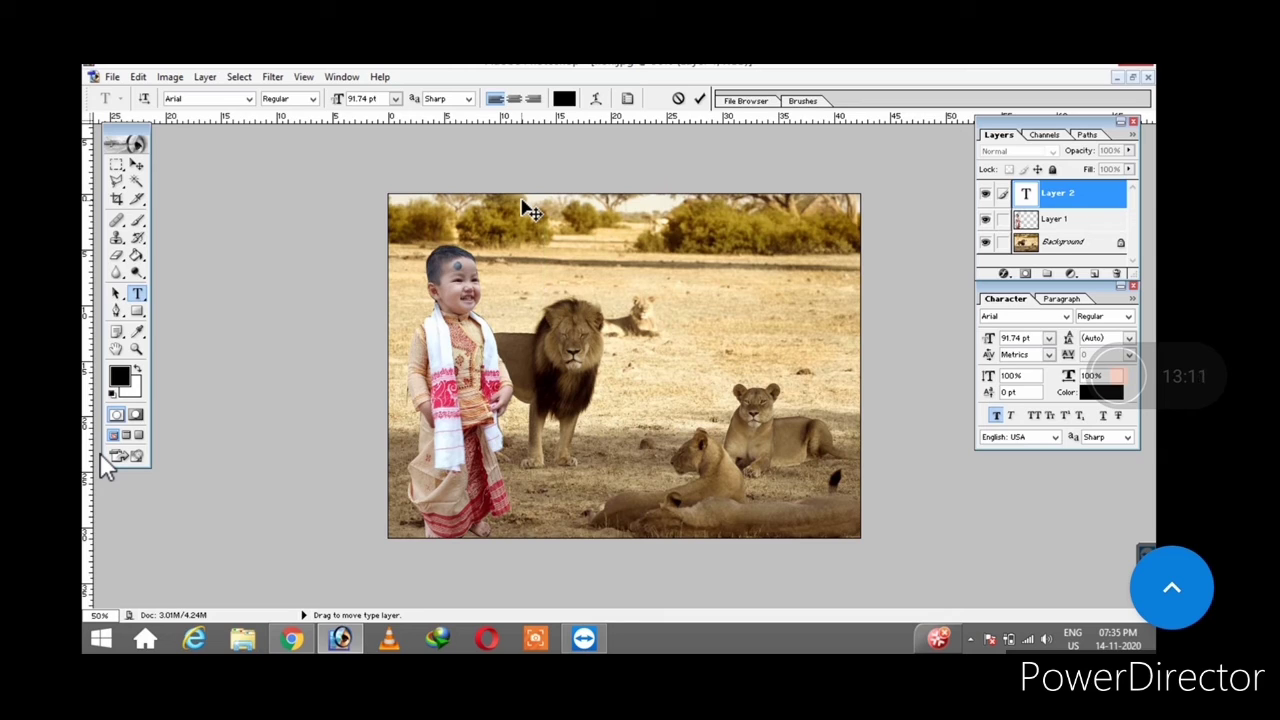
type("LION")
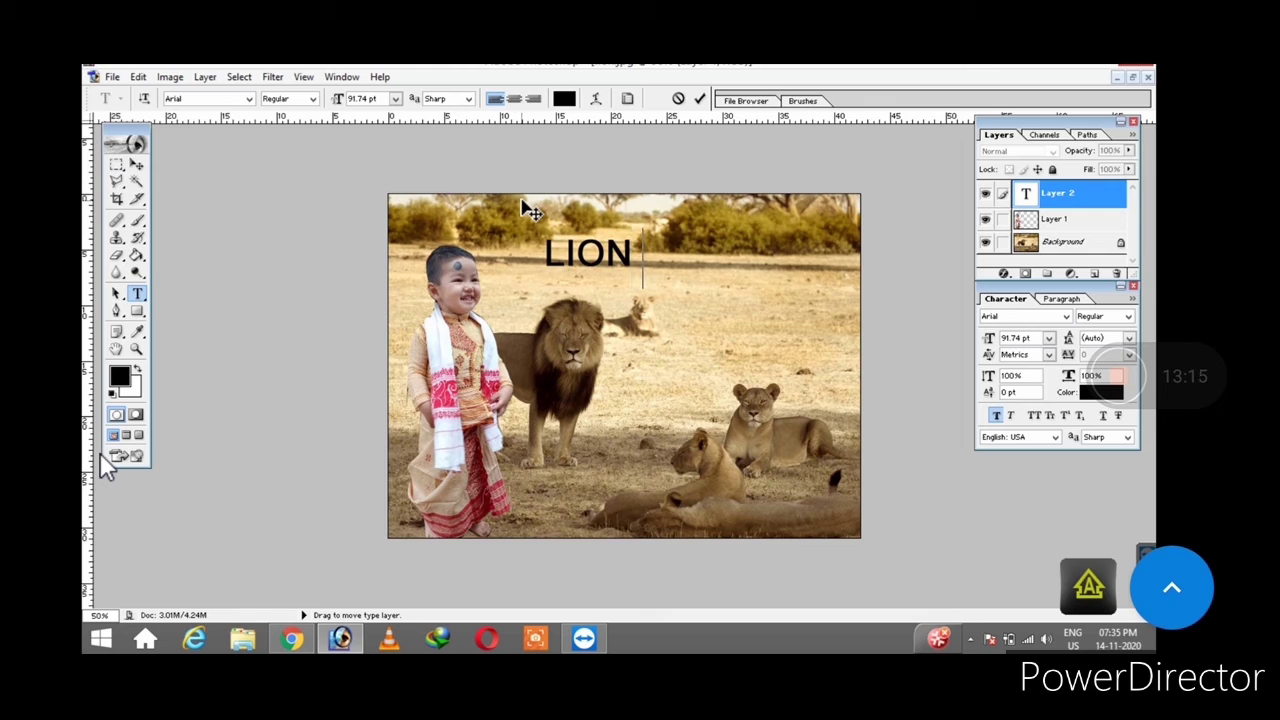
type(" VS")
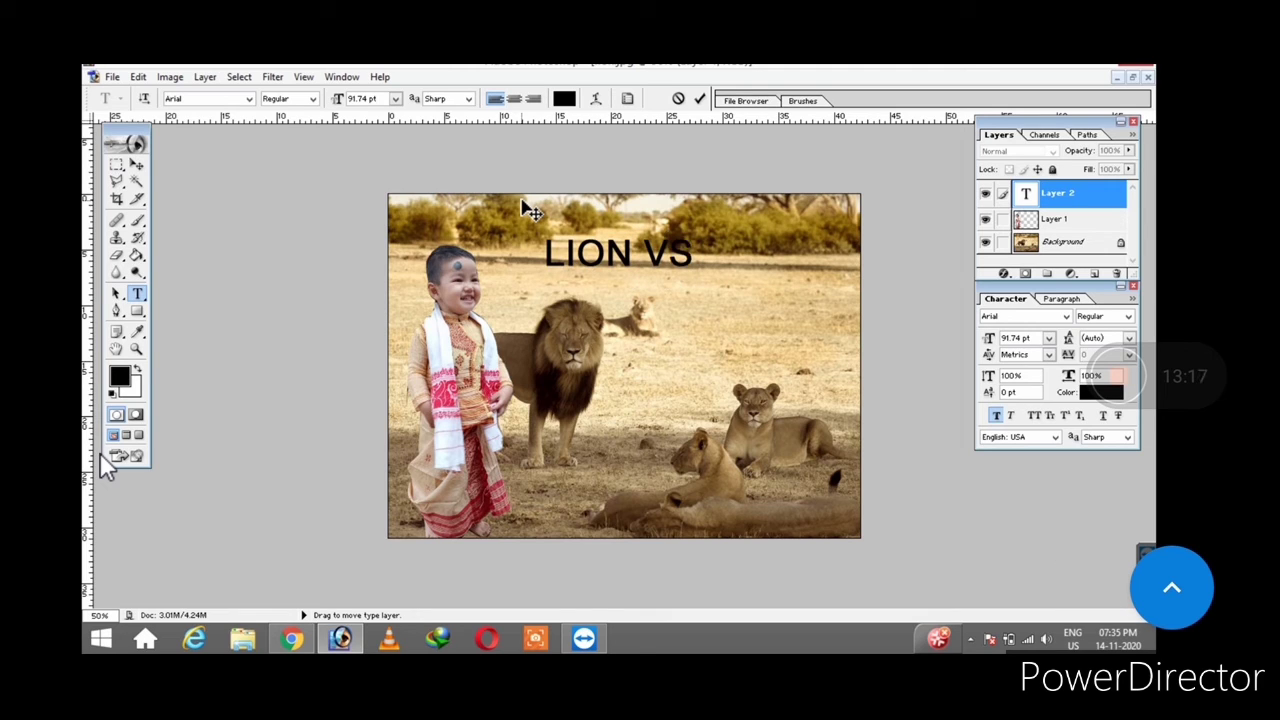
type(" BOY")
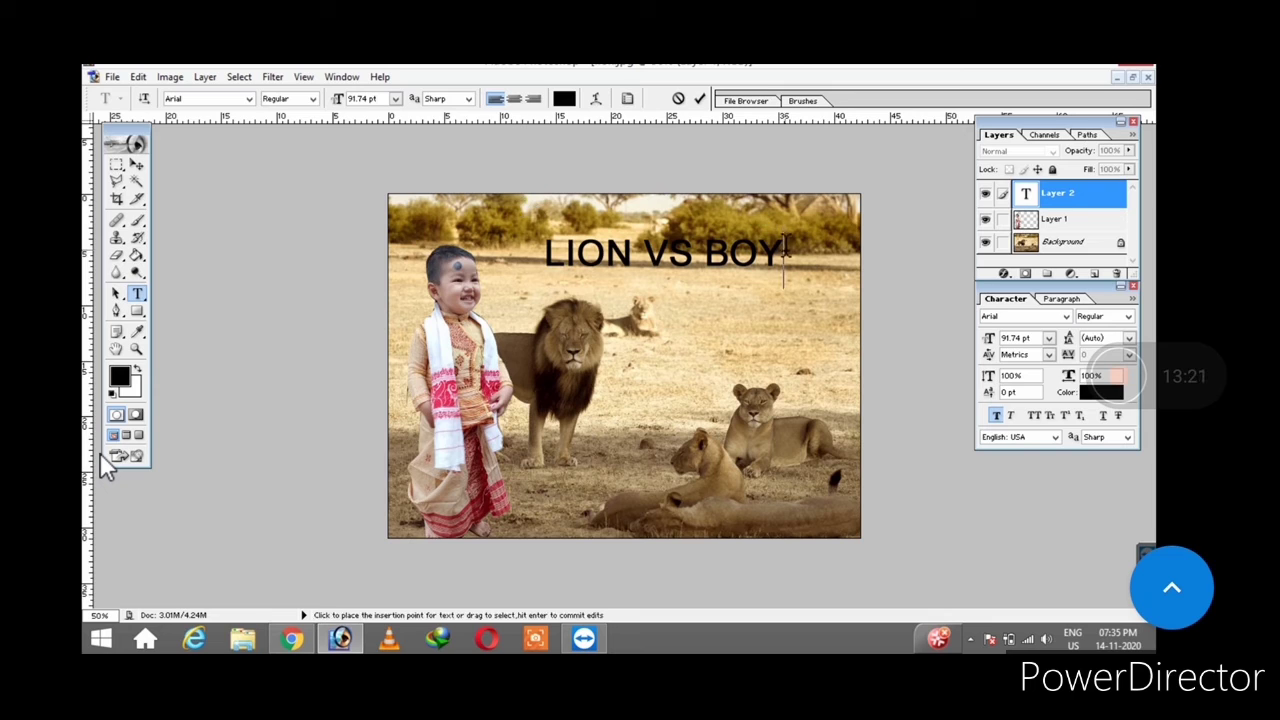
Color the word BOY in the caption bright red
left_click_drag(784, 255, 708, 240)
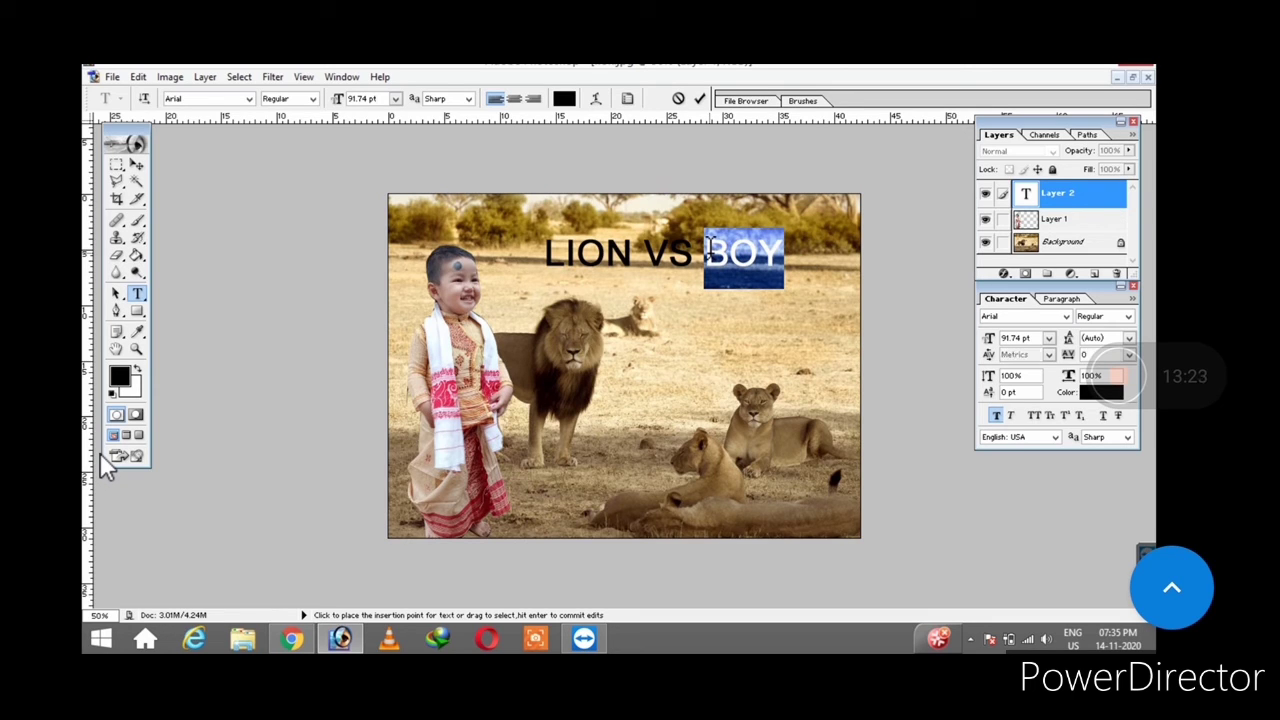
left_click(1115, 388)
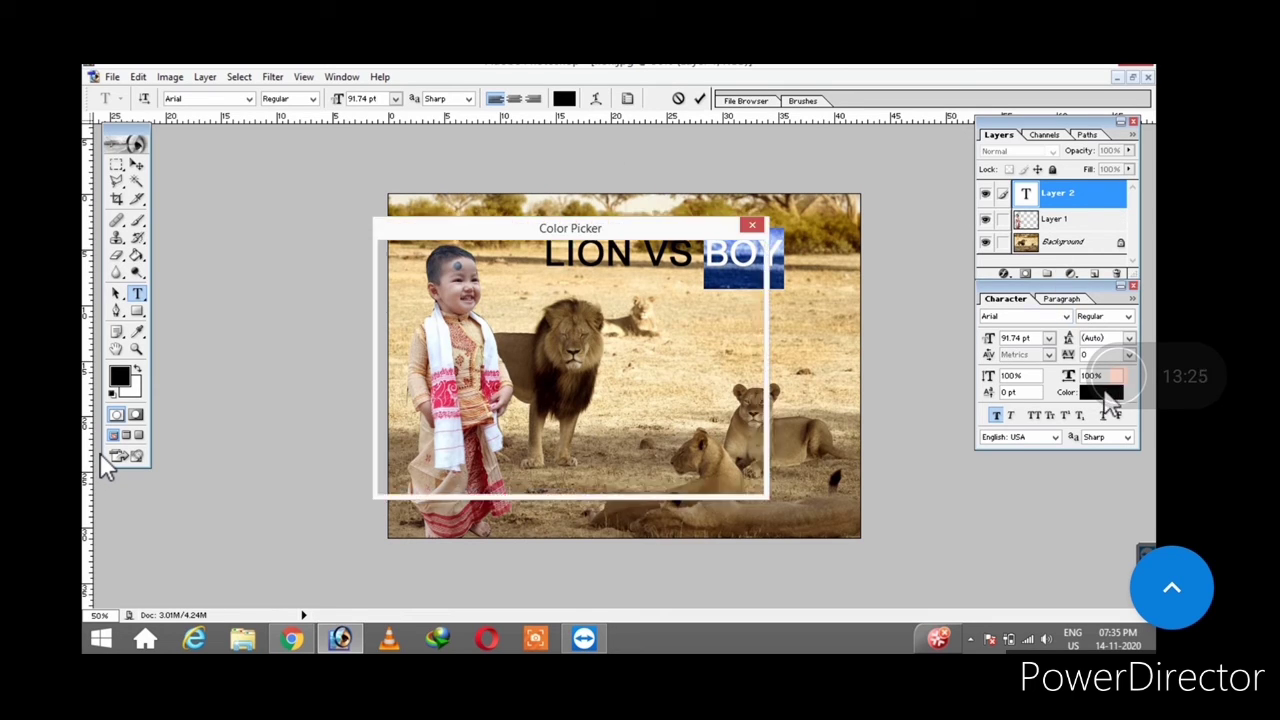
mouse_move(508, 366)
left_mouse_down()
mouse_move(579, 313)
mouse_move(591, 257)
left_mouse_up()
left_click(727, 256)
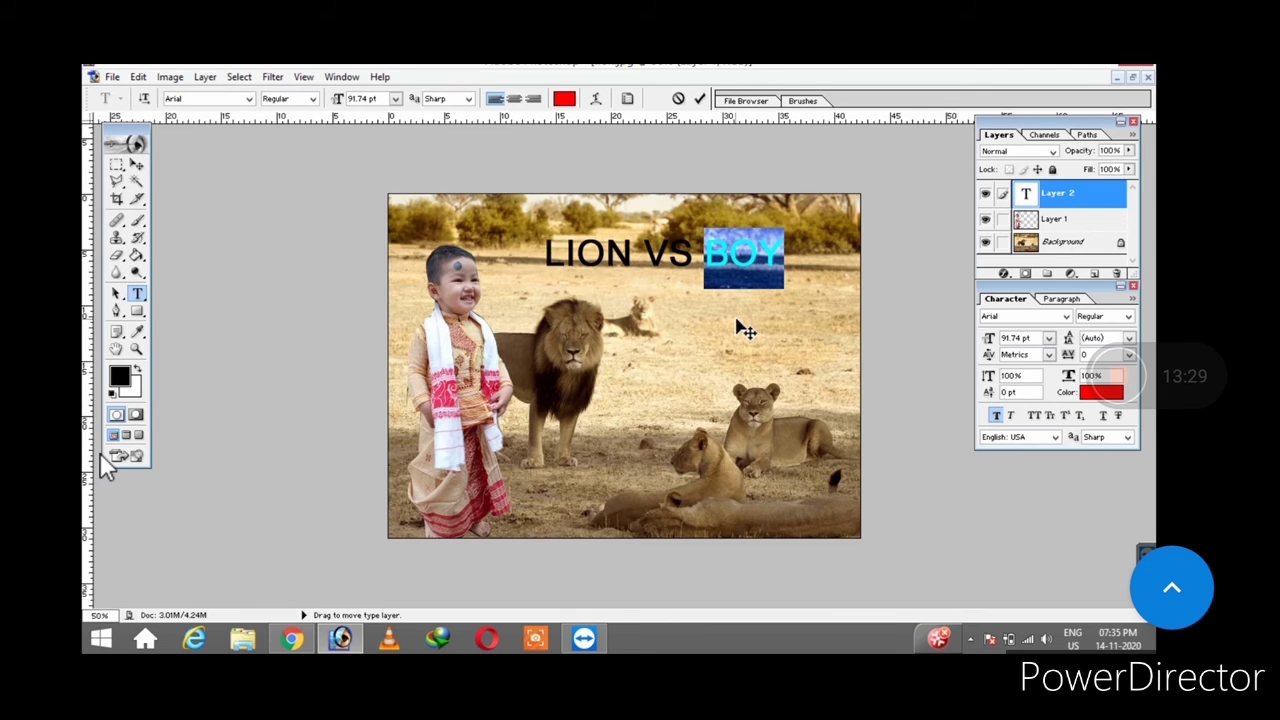
left_click(740, 330)
Color the word LION in the caption yellow-green, C6FF00
left_click_drag(636, 252, 544, 252)
left_click(1095, 394)
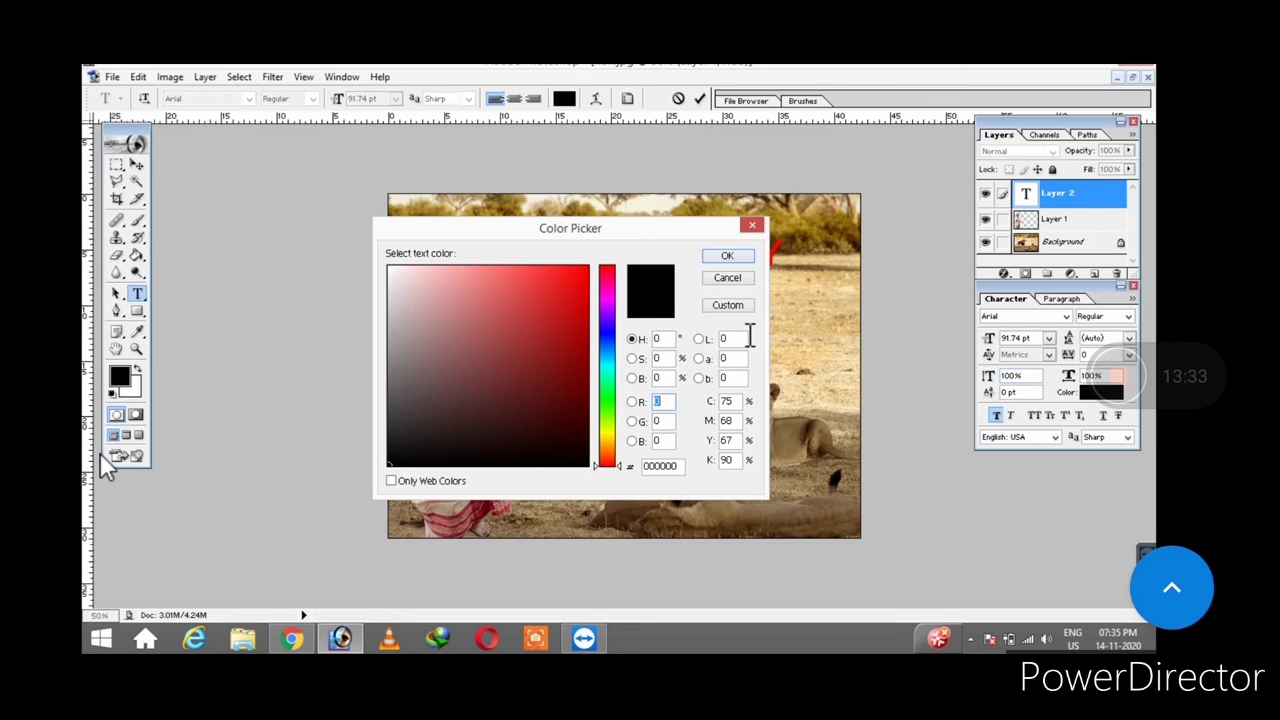
left_click(607, 425)
left_click(500, 394)
left_click_drag(500, 394, 757, 63)
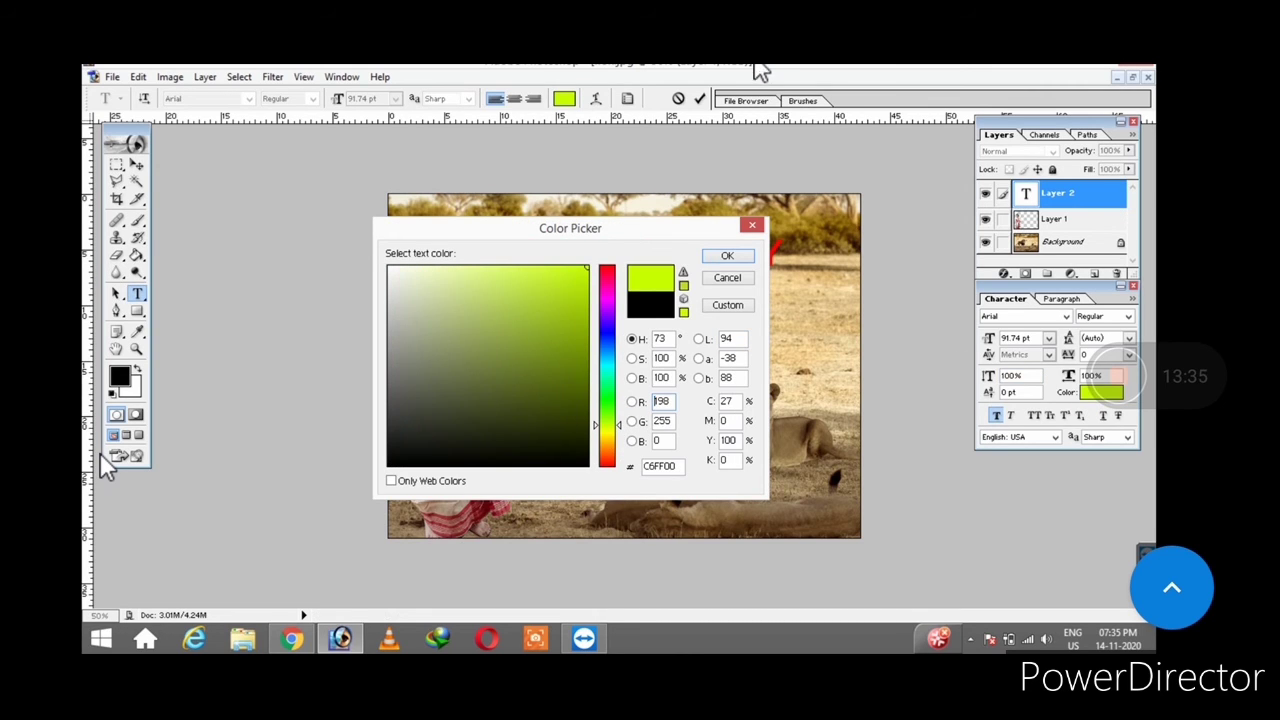
left_click(745, 256)
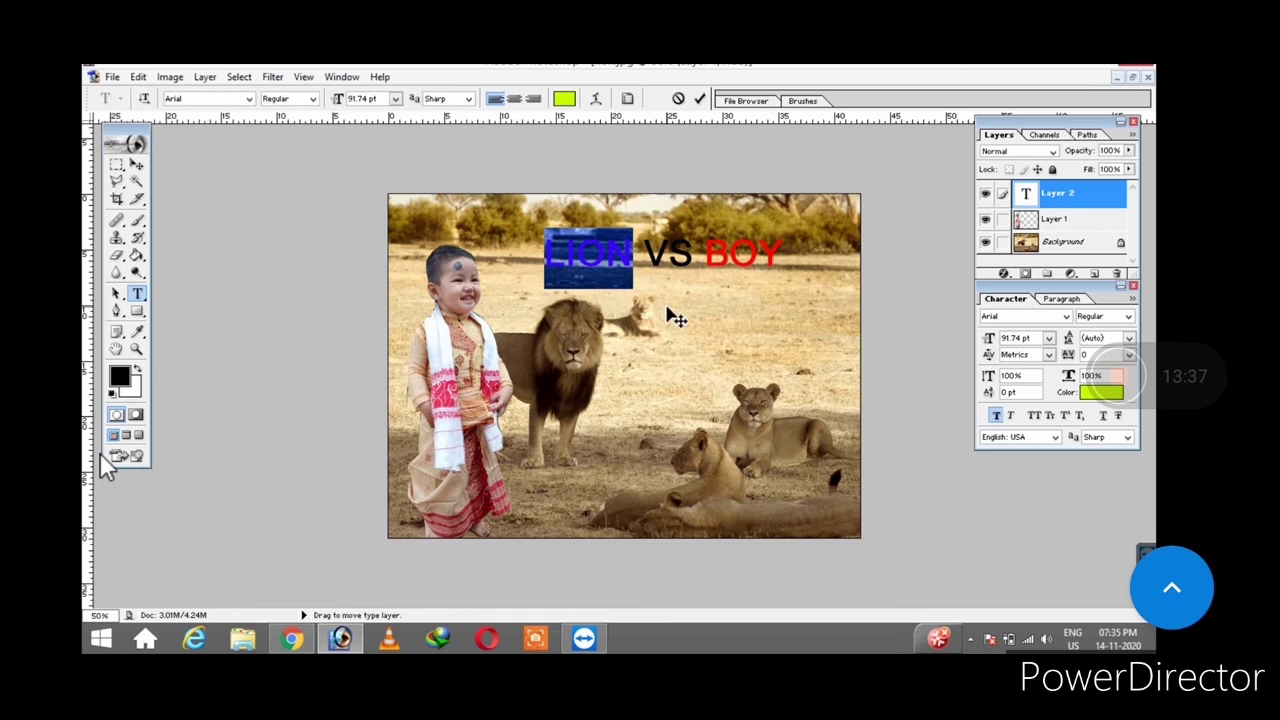
left_click(649, 264)
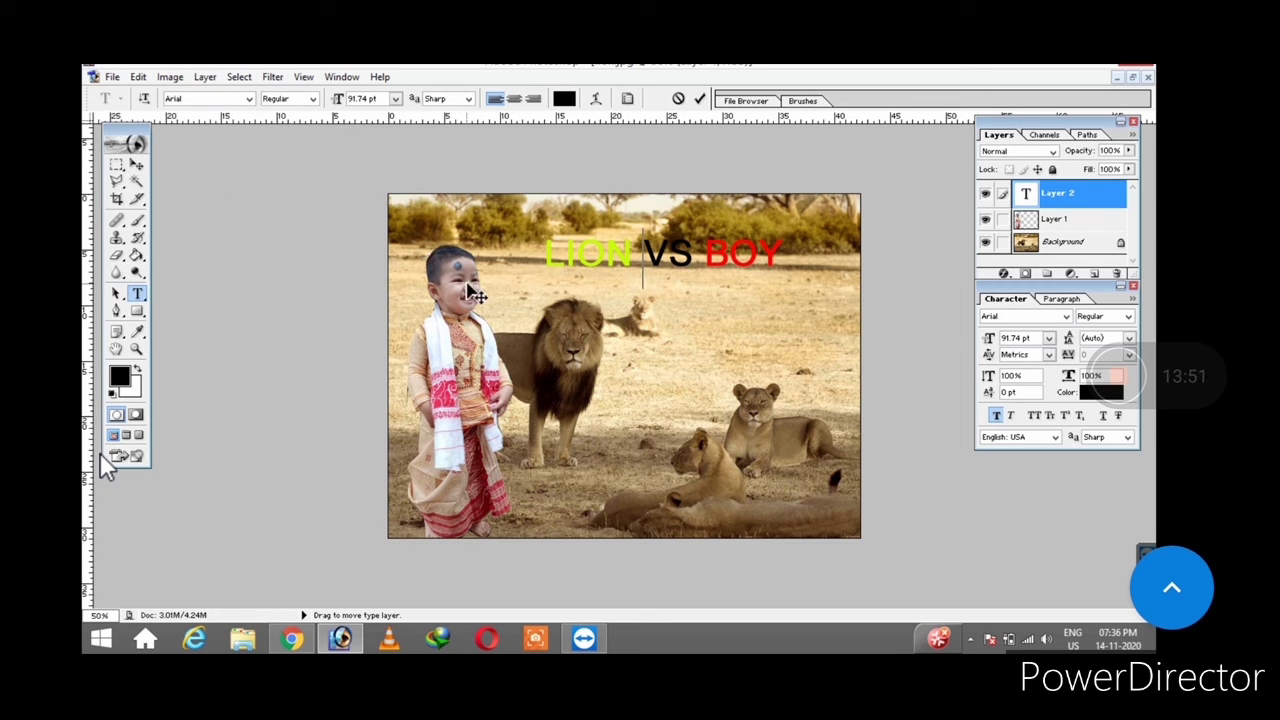
Select the child cutout's layer and nudge the child slightly with the Move tool
left_click(1066, 222)
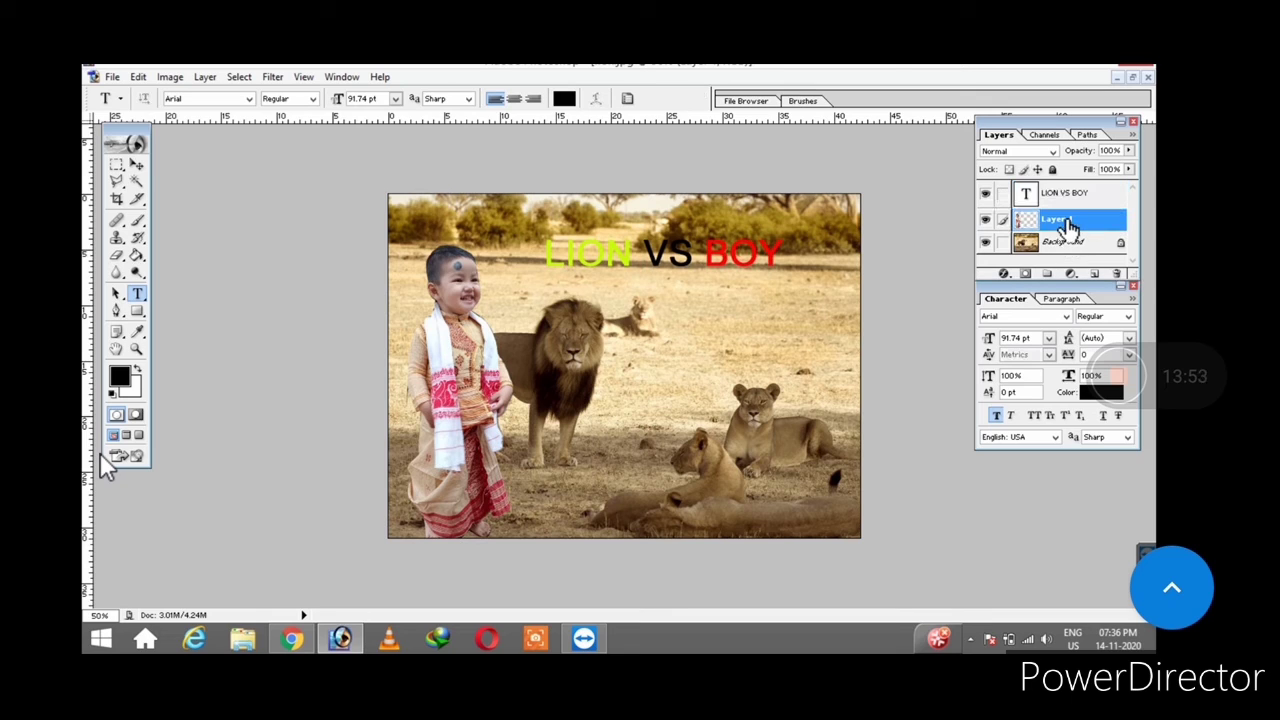
left_click(140, 168)
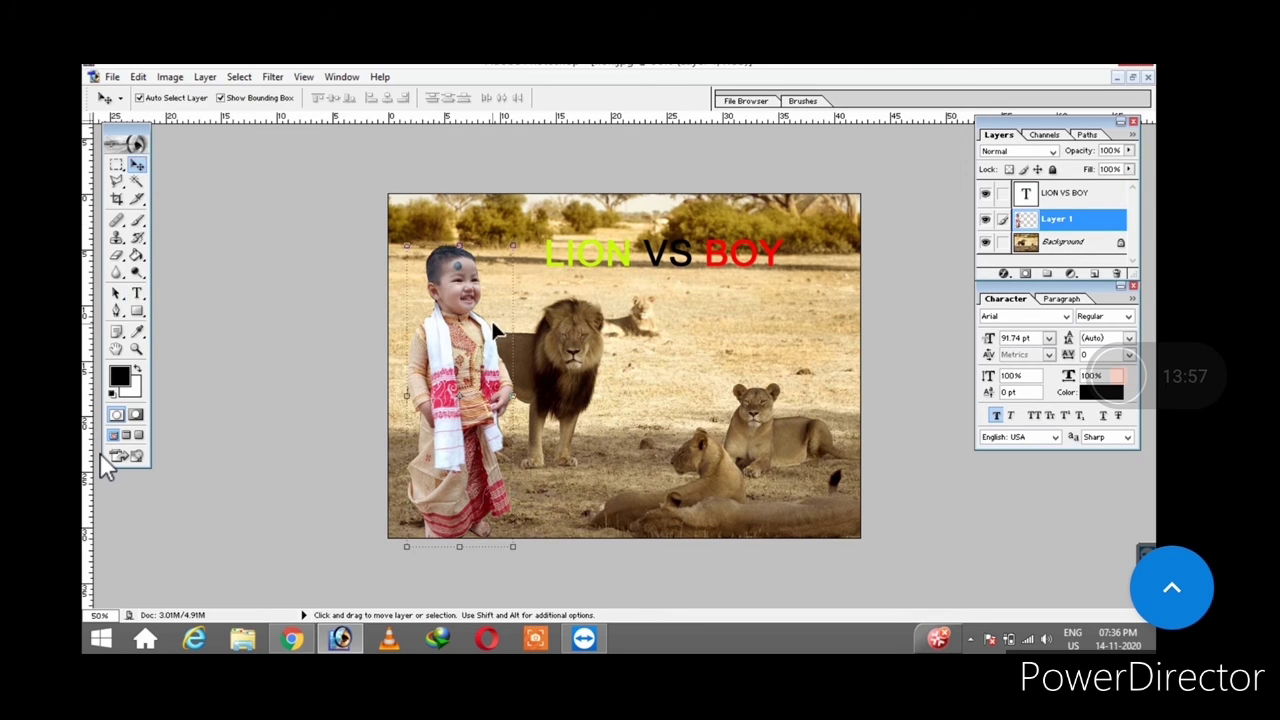
mouse_move(470, 340)
left_mouse_down()
mouse_move(490, 333)
mouse_move(472, 345)
left_mouse_up()
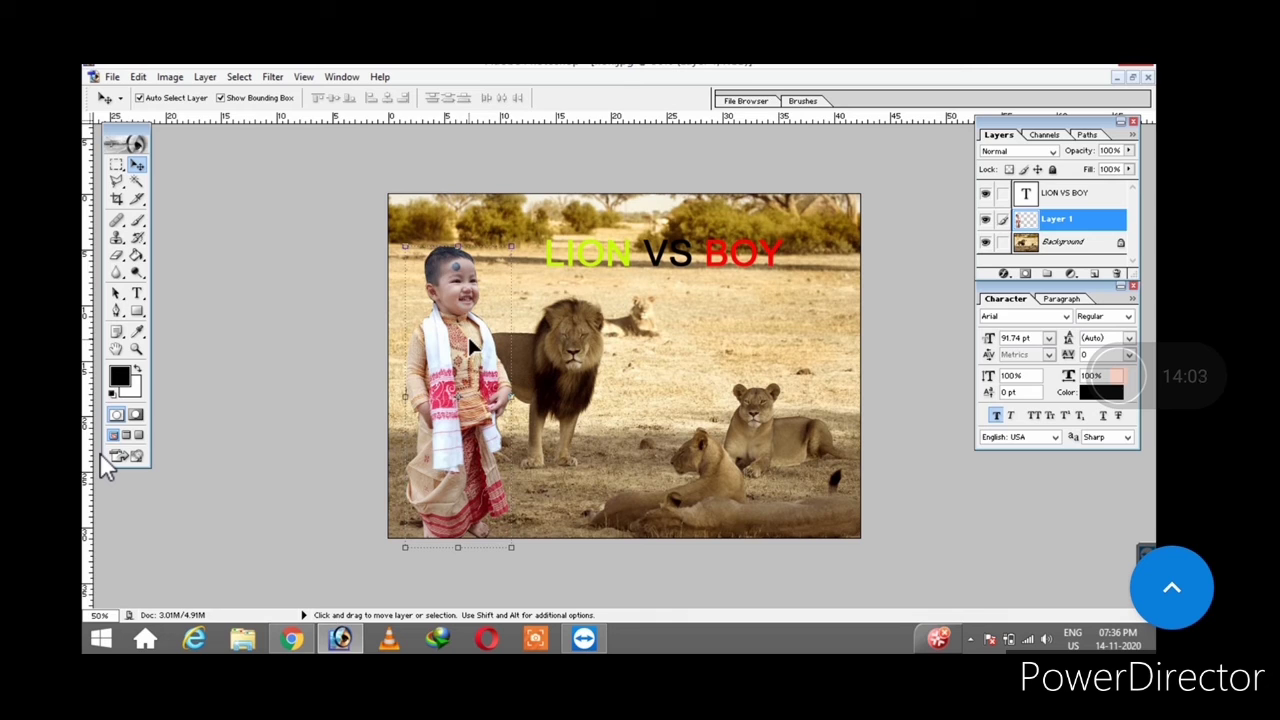
Select the whole canvas and copy all visible layers merged with Copy Merged
key("ctrl+a")
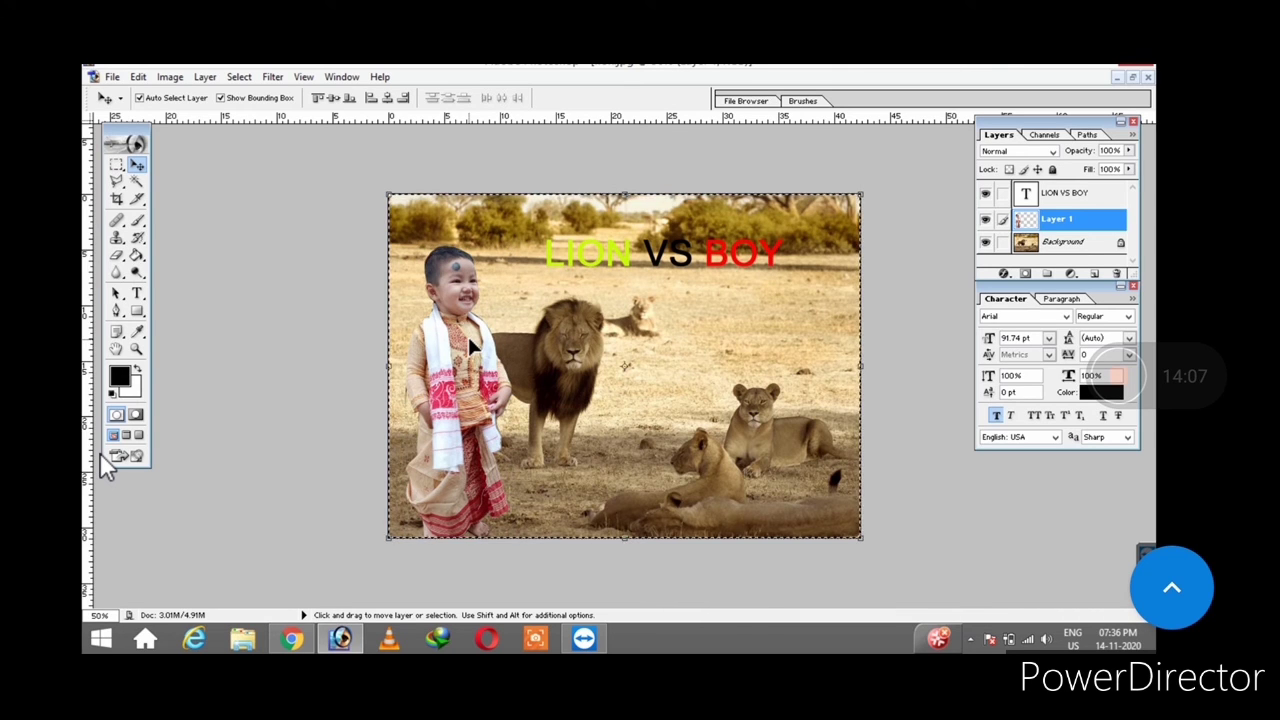
left_click(113, 77)
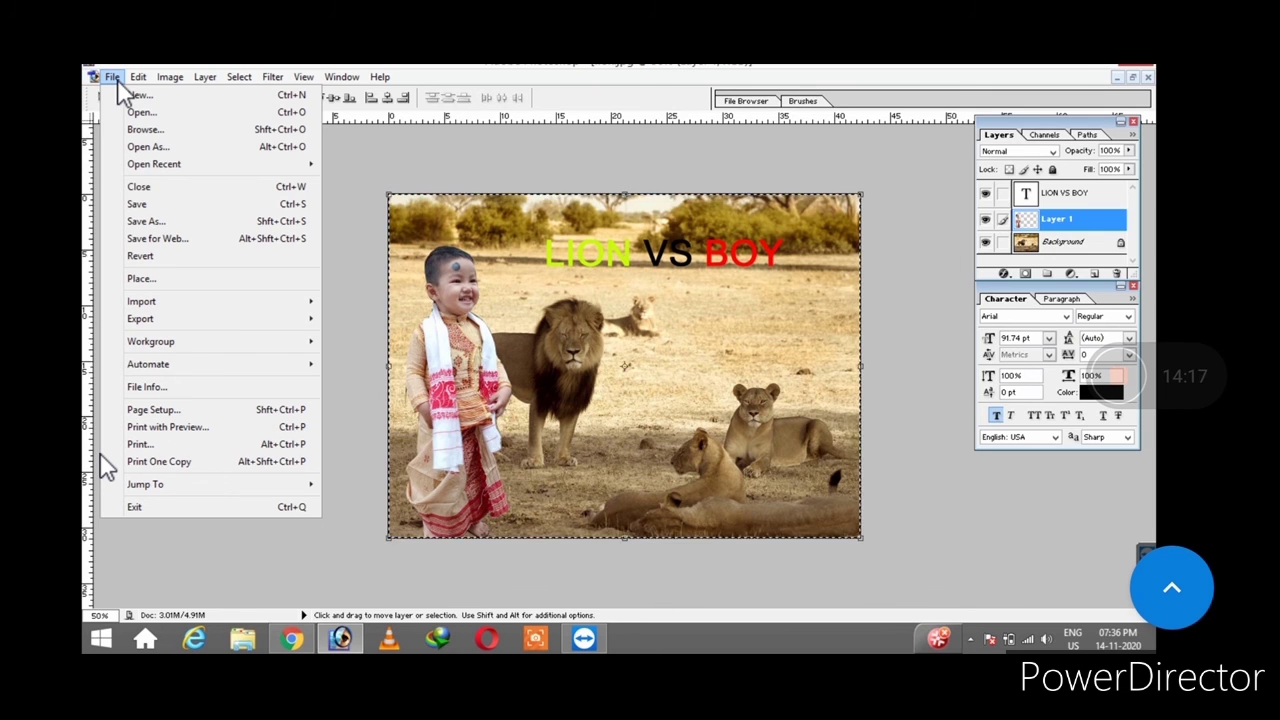
mouse_move(130, 80)
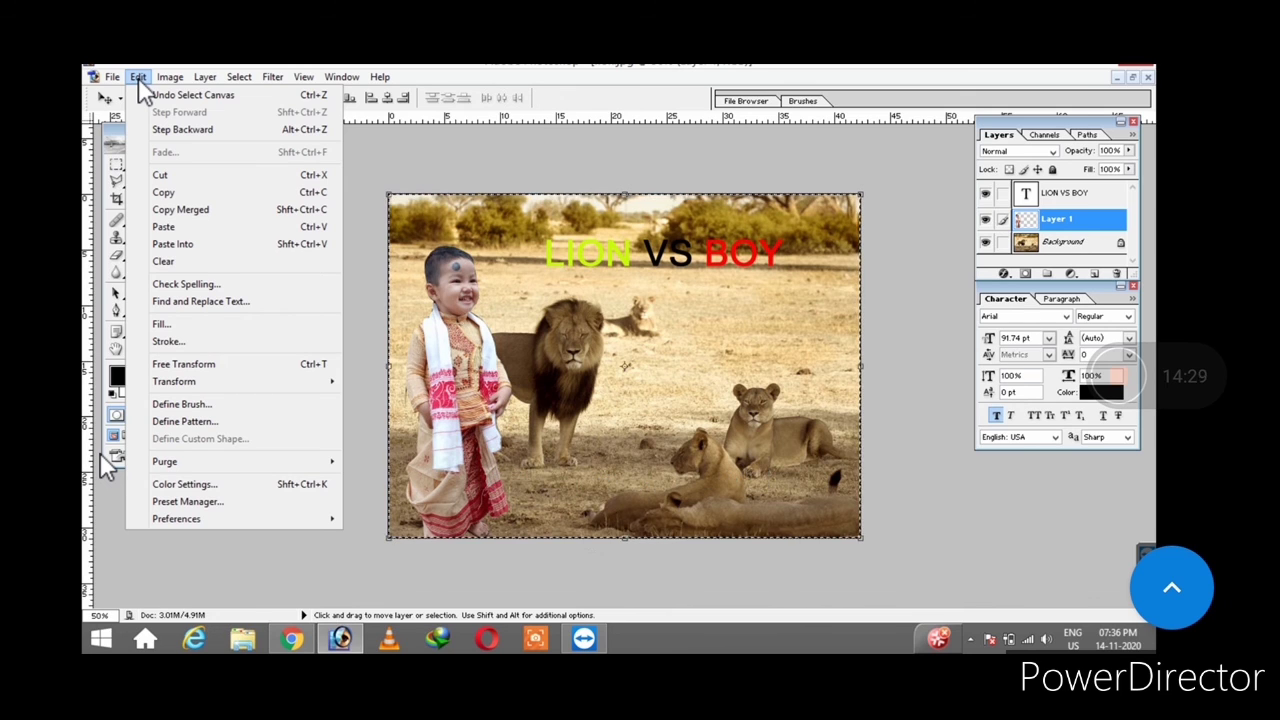
left_click(230, 222)
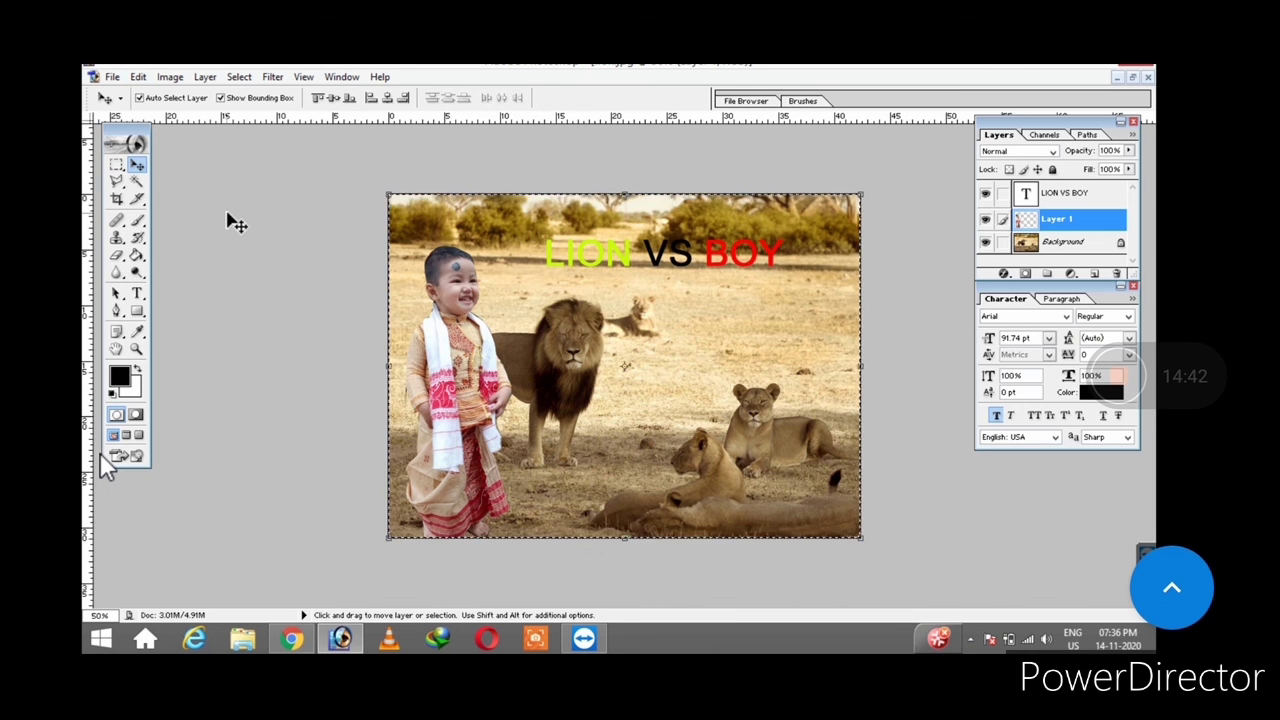
Create a new white RGB document of 1200 x 876 pixels at 72 pixels/inch and paste the merged composite into it
left_click(112, 77)
mouse_move(138, 78)
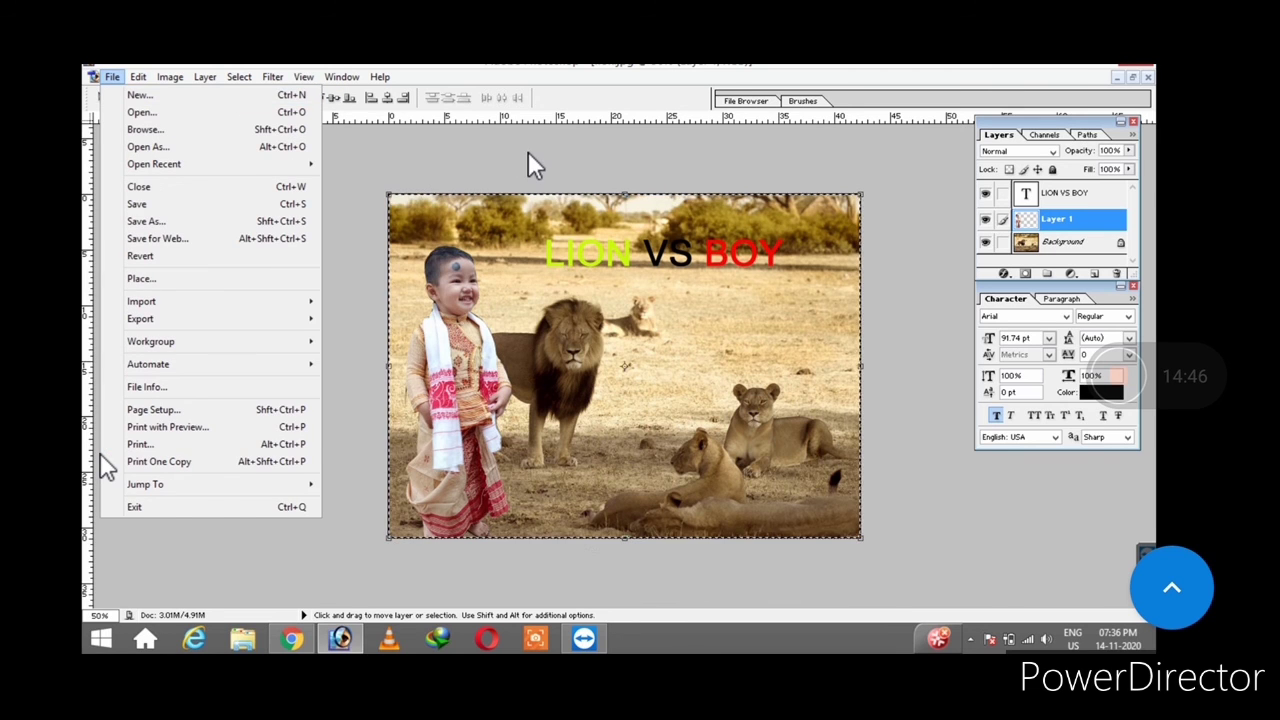
left_click(530, 165)
key("ctrl+n")
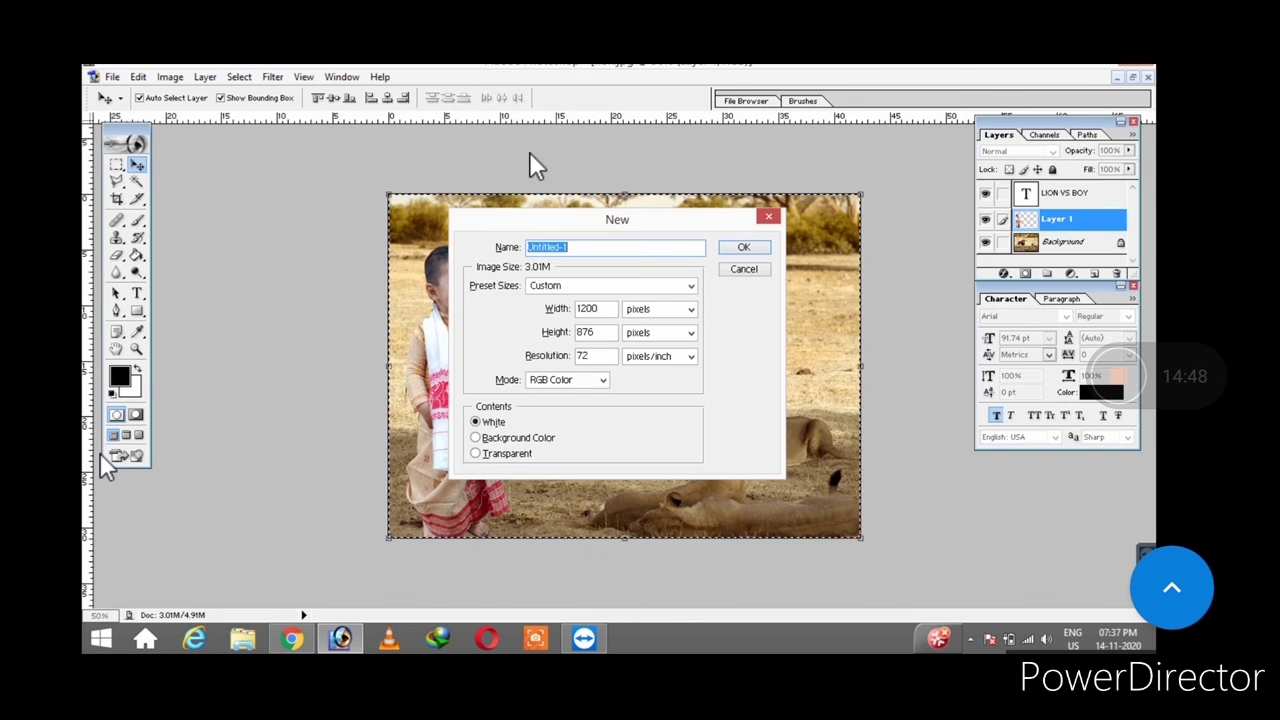
left_click(744, 248)
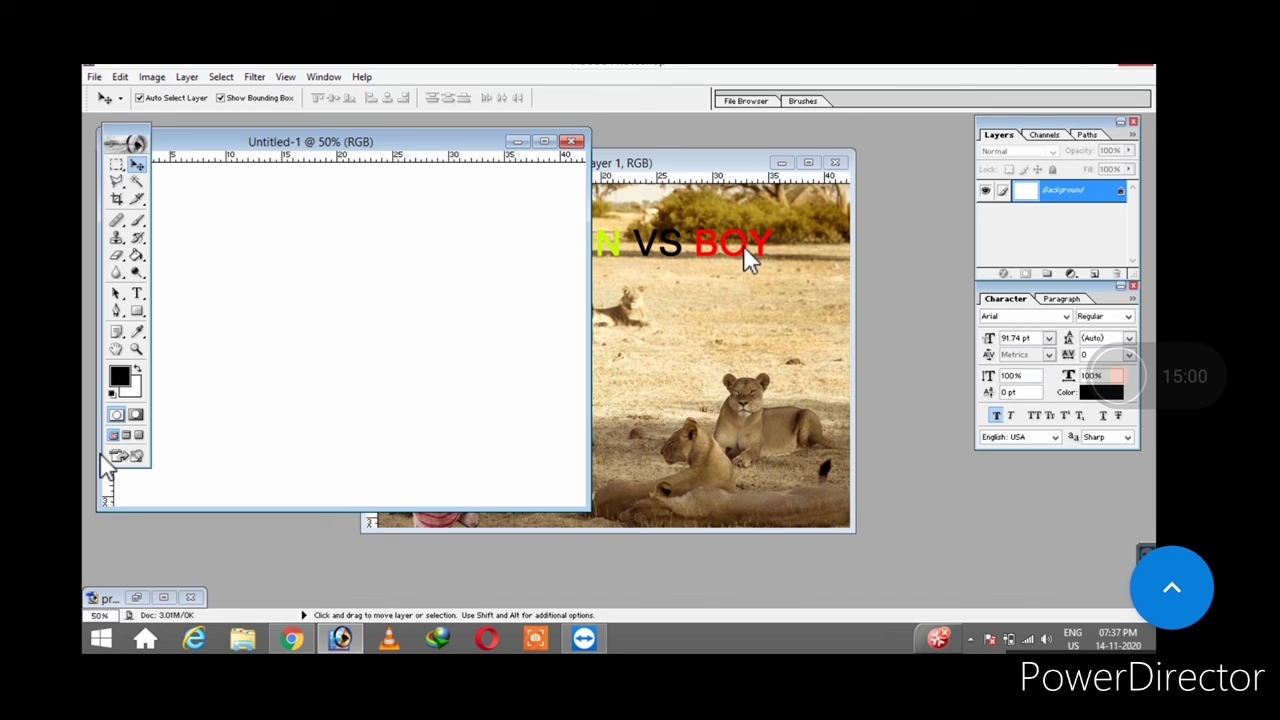
left_click(545, 142)
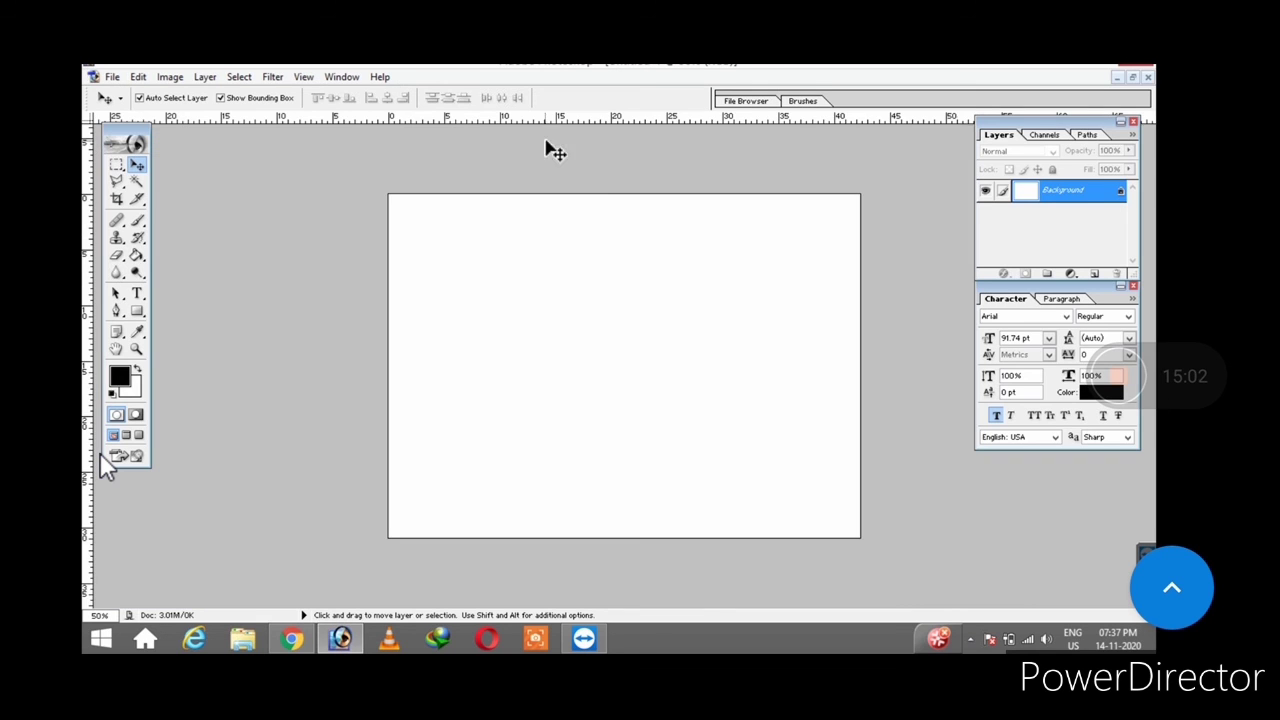
key("ctrl+v")
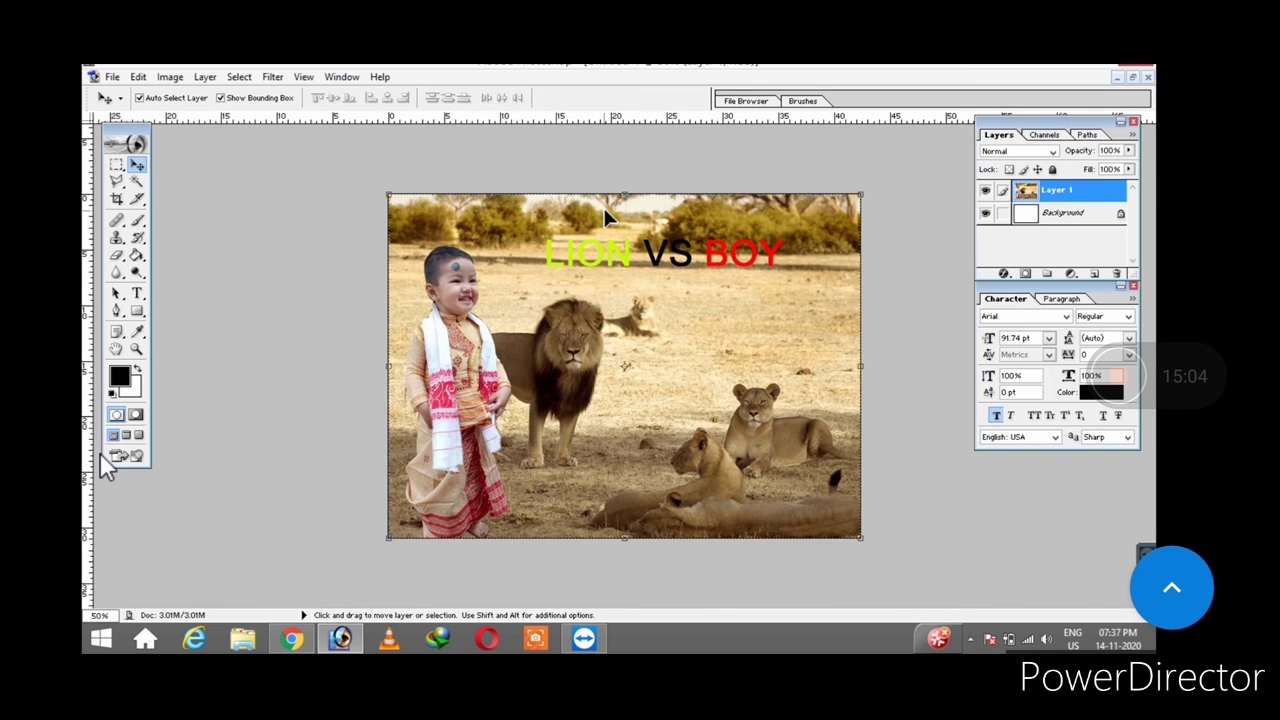
mouse_move(608, 316)
left_mouse_down()
mouse_move(862, 328)
mouse_move(690, 305)
mouse_move(683, 322)
mouse_move(597, 326)
mouse_move(611, 316)
left_mouse_up()
Save the new document to the Desktop as the JPEG file "LION VS BOY.jpg" with quality 10, Maximum, and Baseline ("Standard") format
left_click(114, 77)
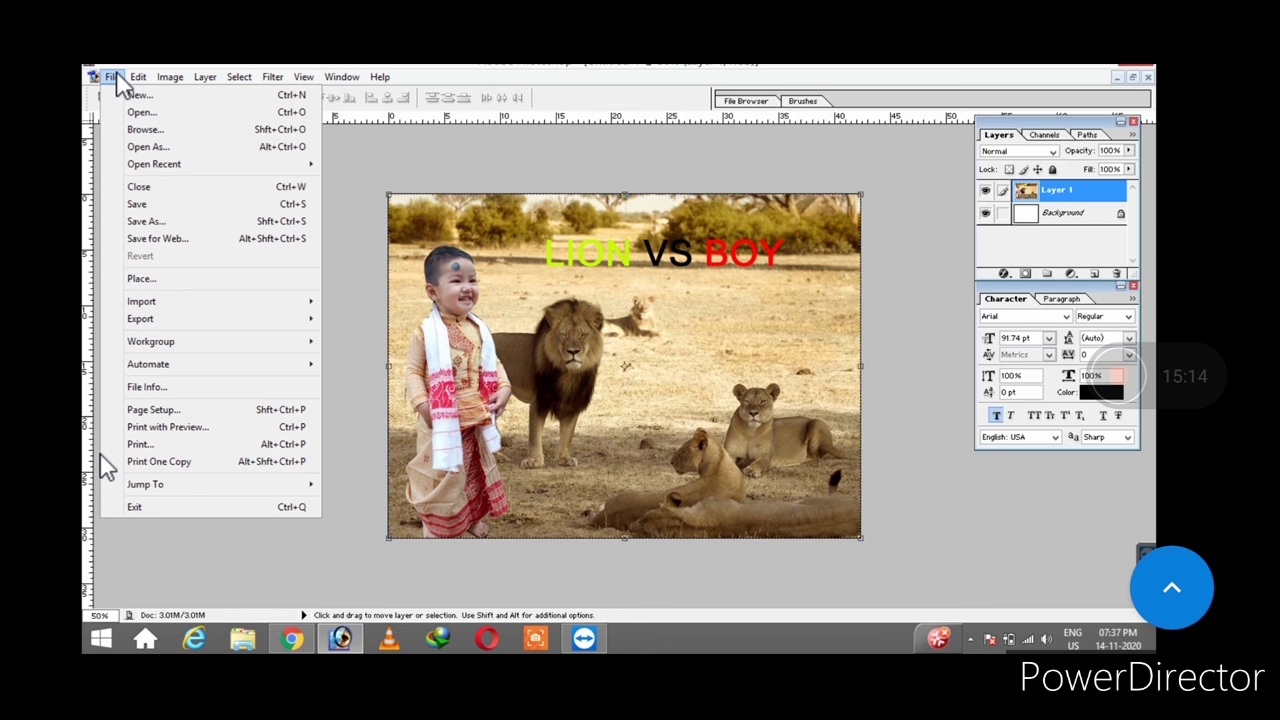
left_click(170, 221)
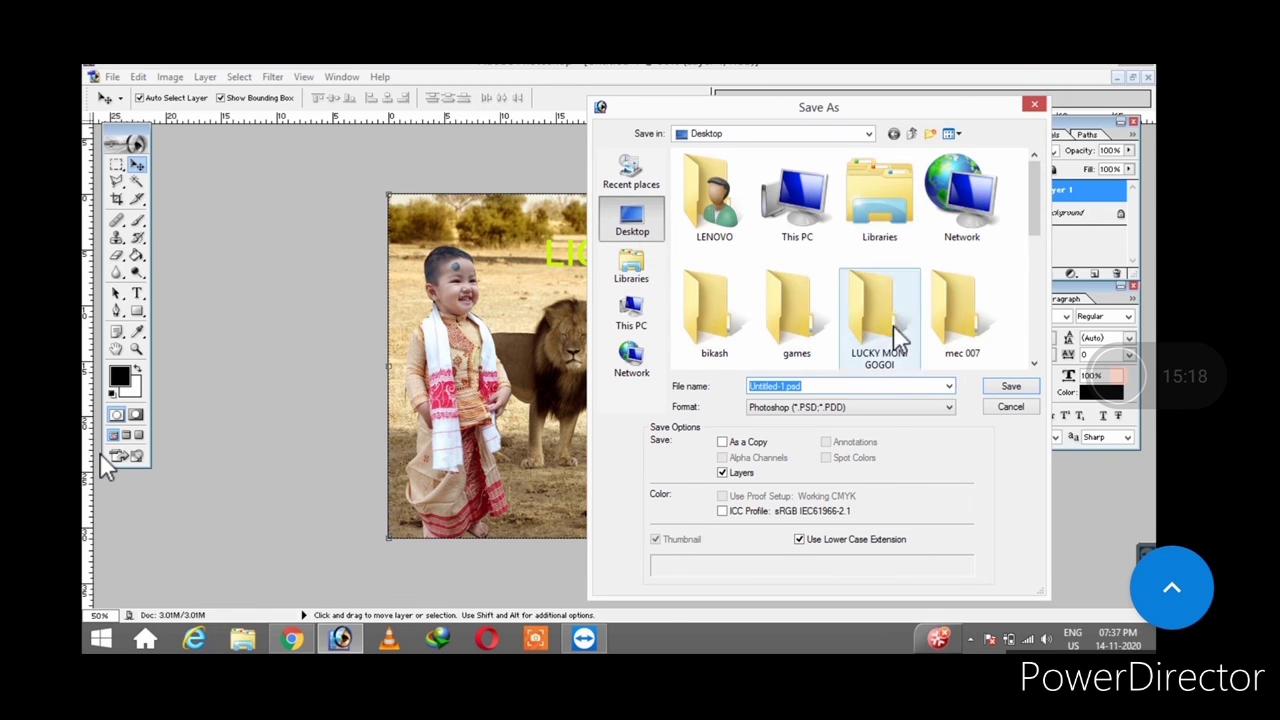
key("BackSpace")
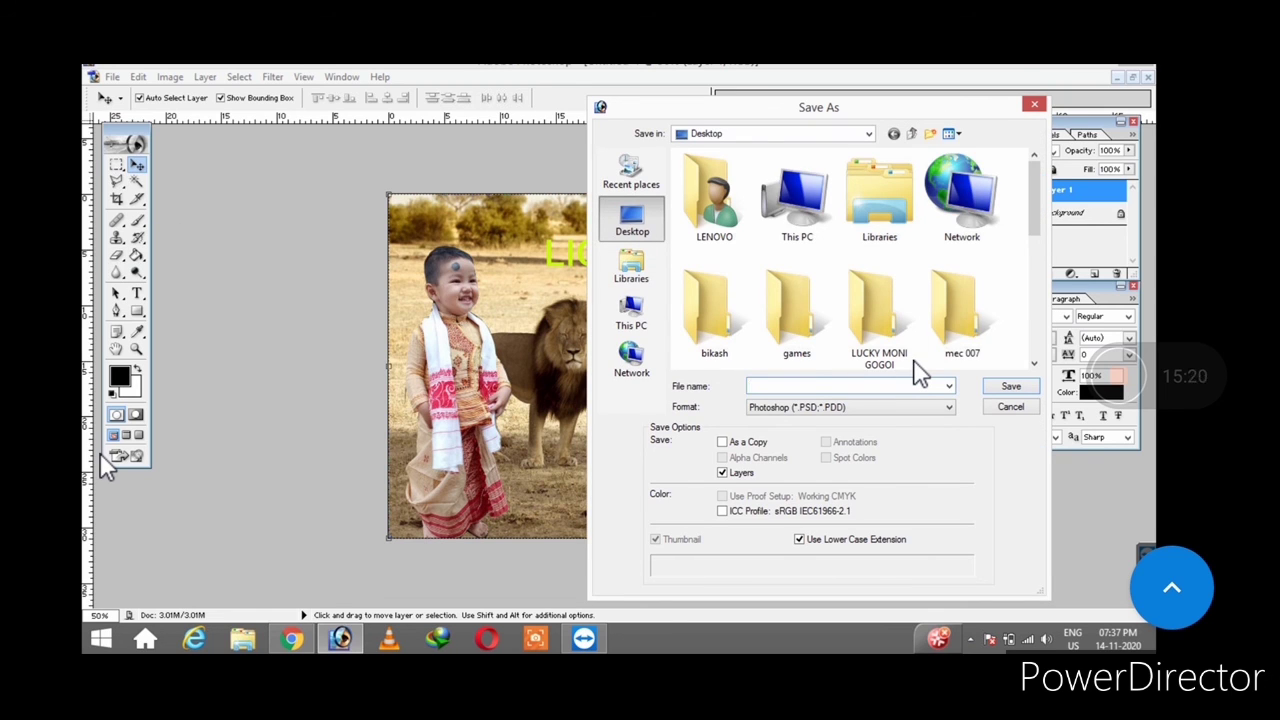
type("LION VS BOY")
left_click(798, 410)
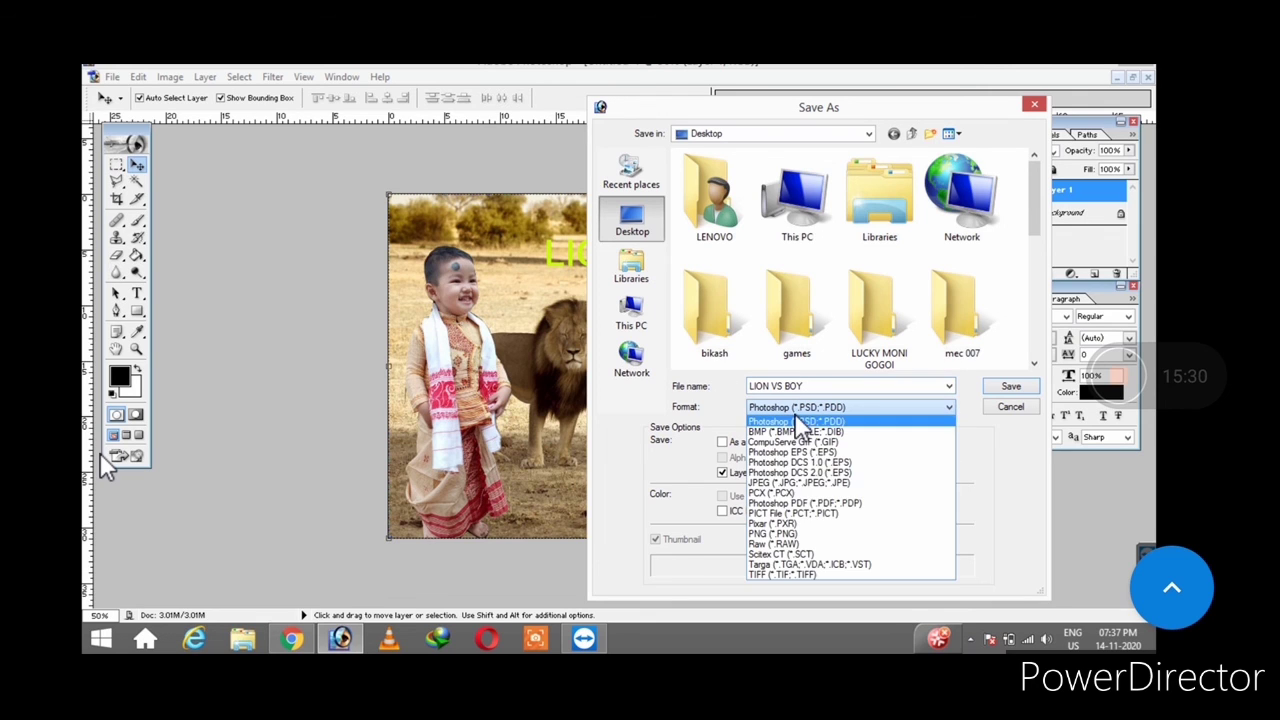
left_click(803, 484)
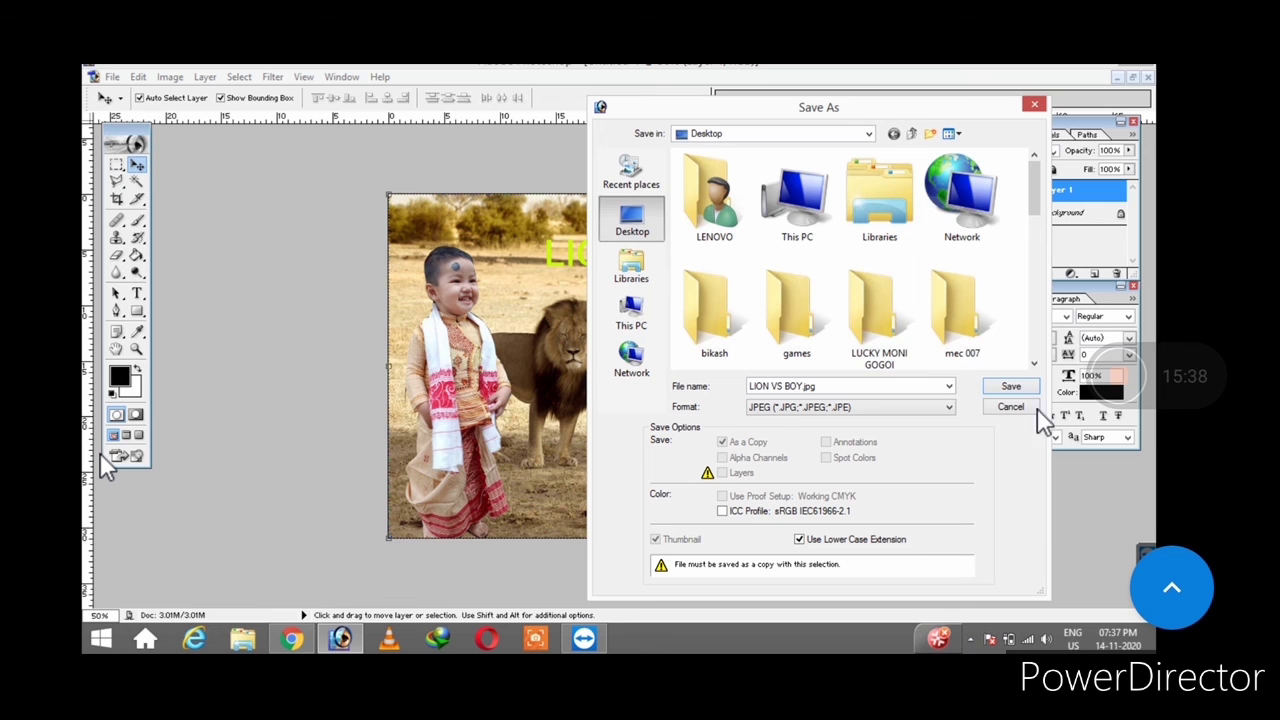
left_click(1011, 386)
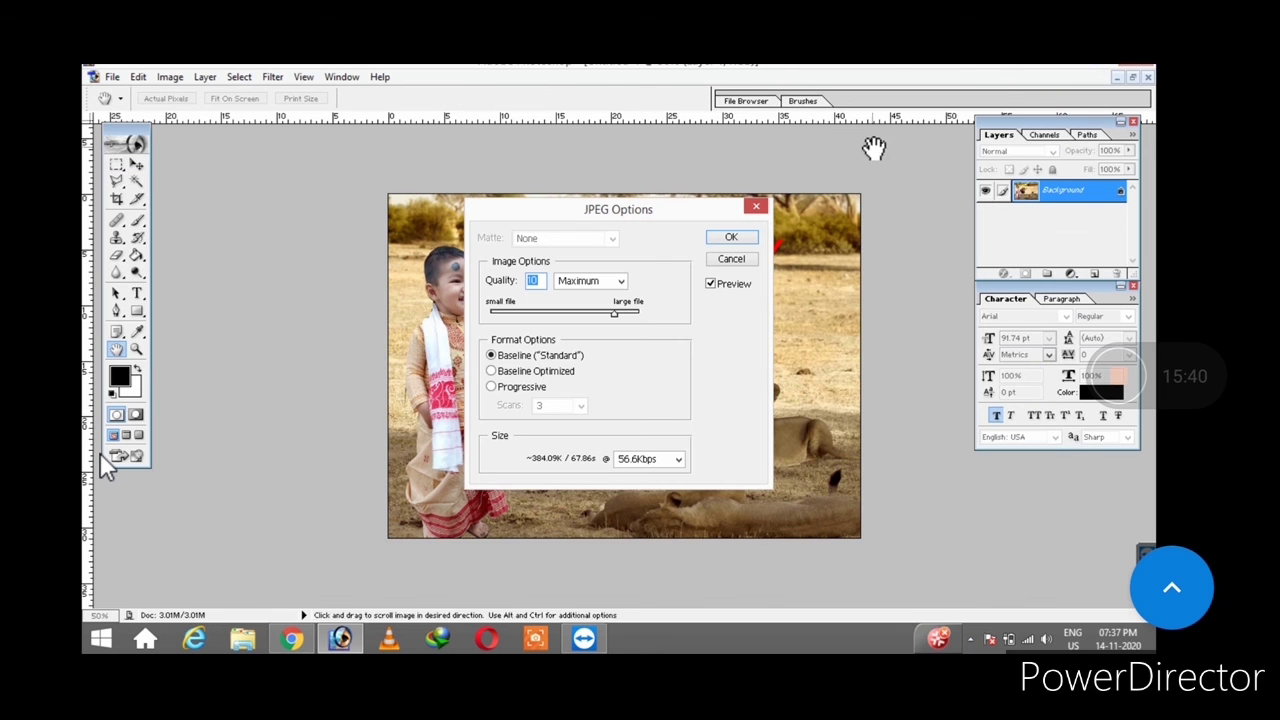
left_click(745, 241)
Show the desktop, view the saved LION VS BOY.jpg in Windows Photo Viewer, and close the viewer
left_click(1090, 68)
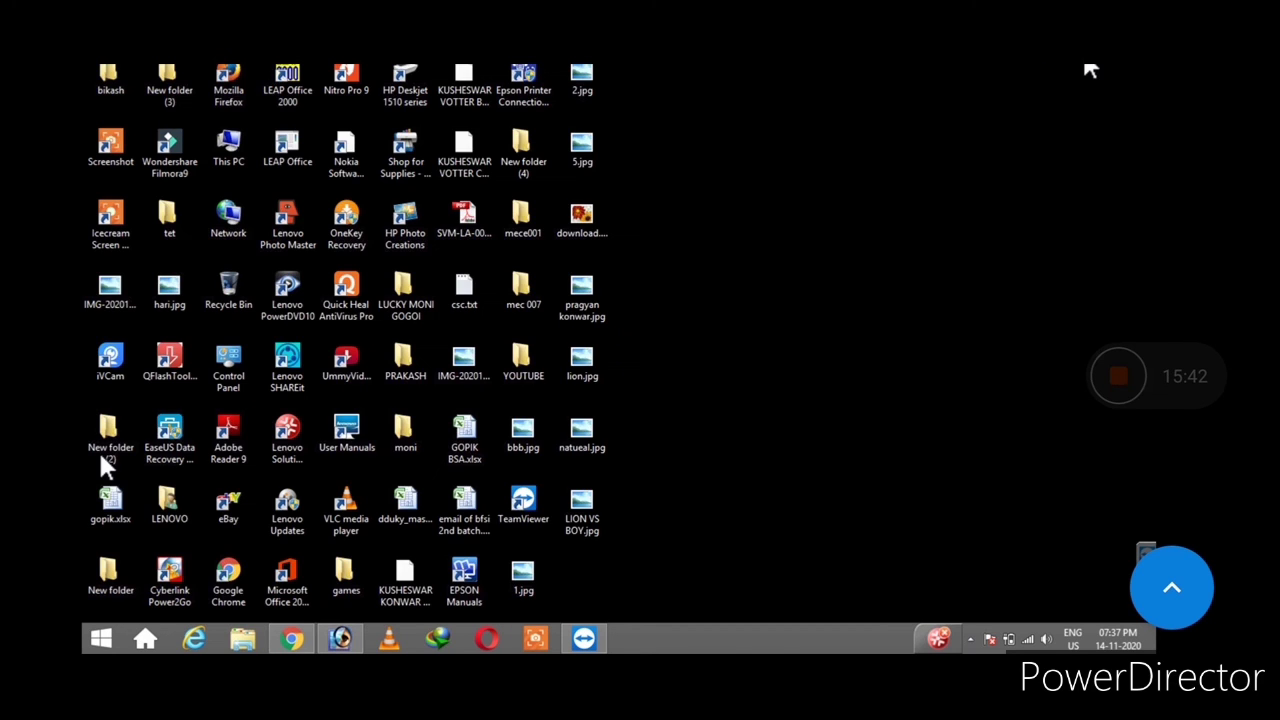
double_click(592, 503)
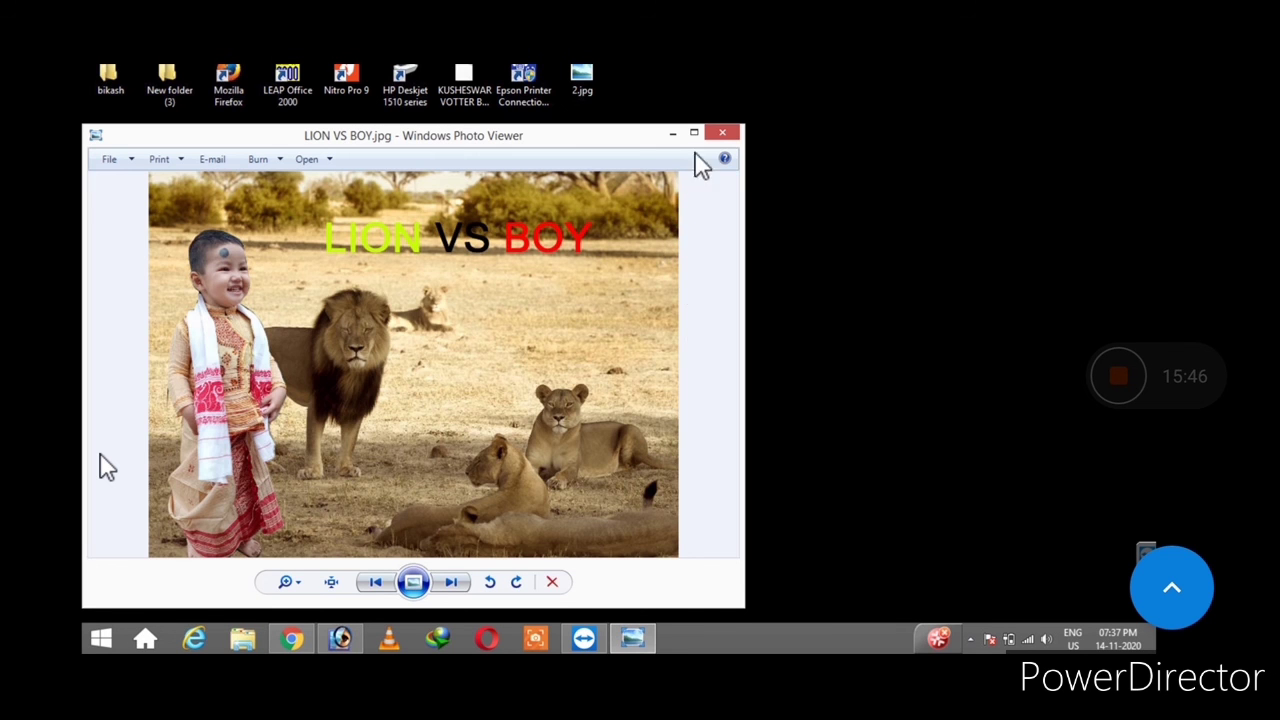
left_click(716, 135)
right_click(580, 521)
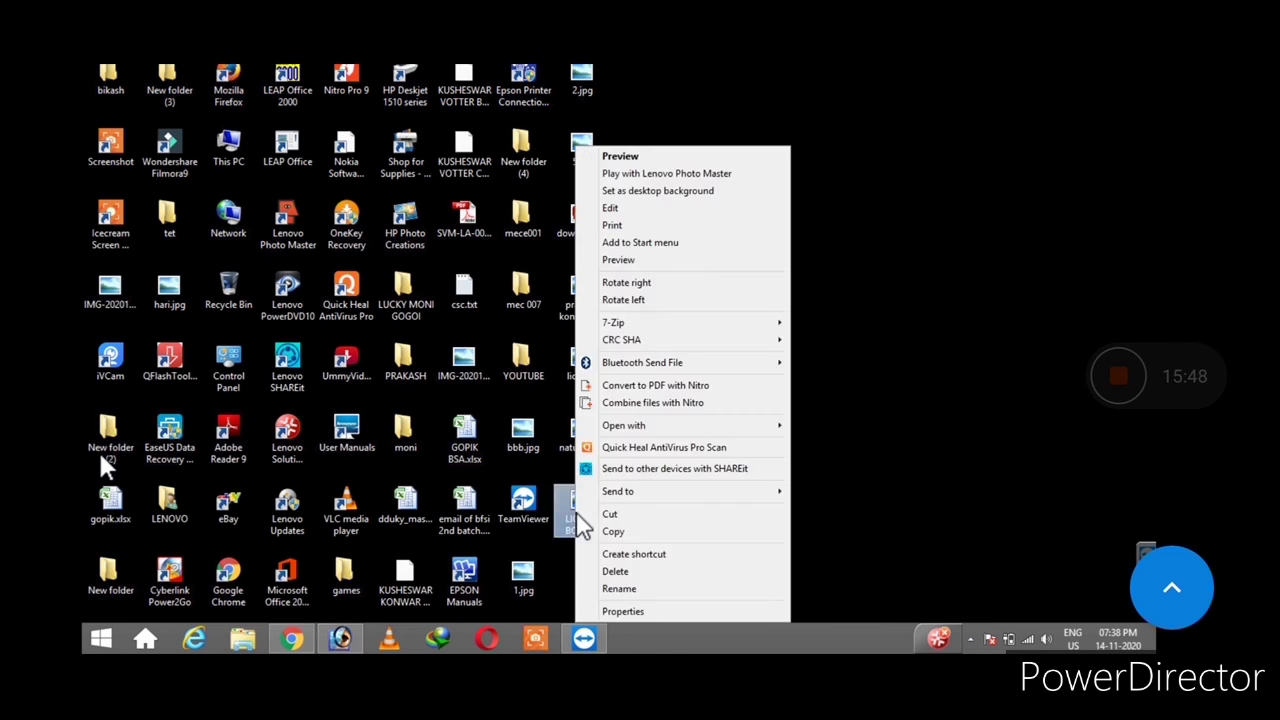
mouse_move(616, 428)
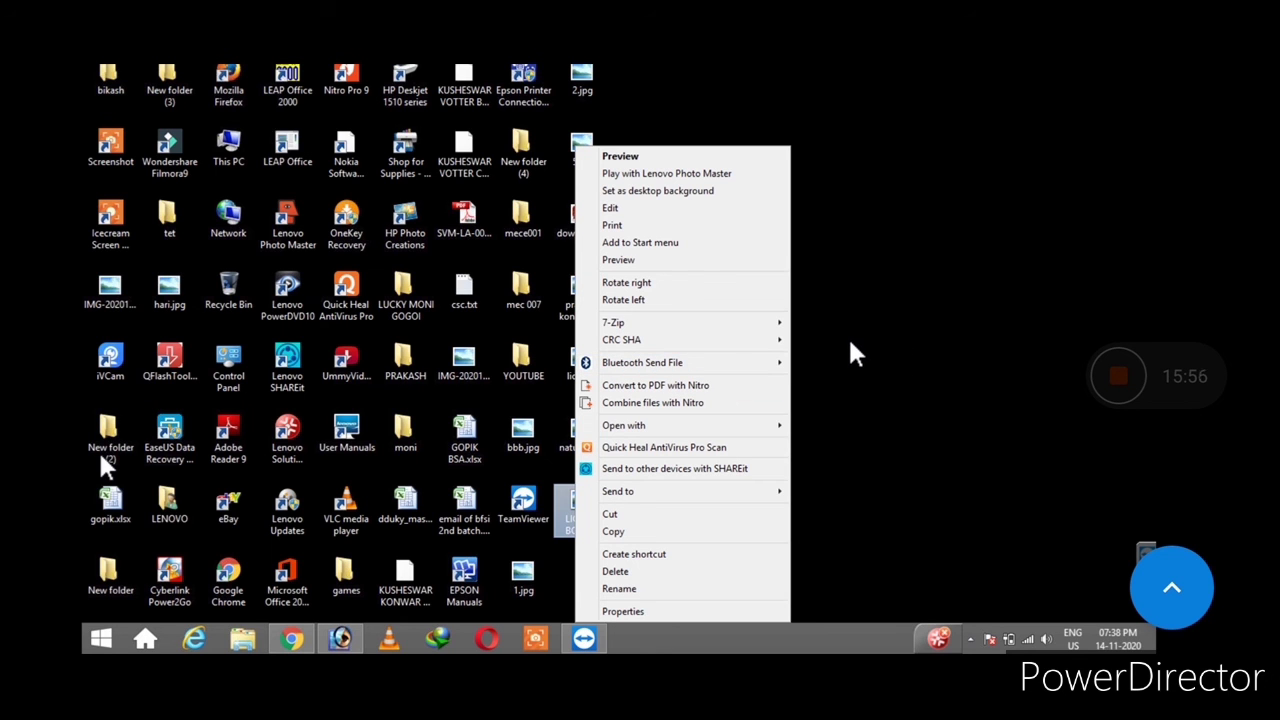
left_click(695, 190)
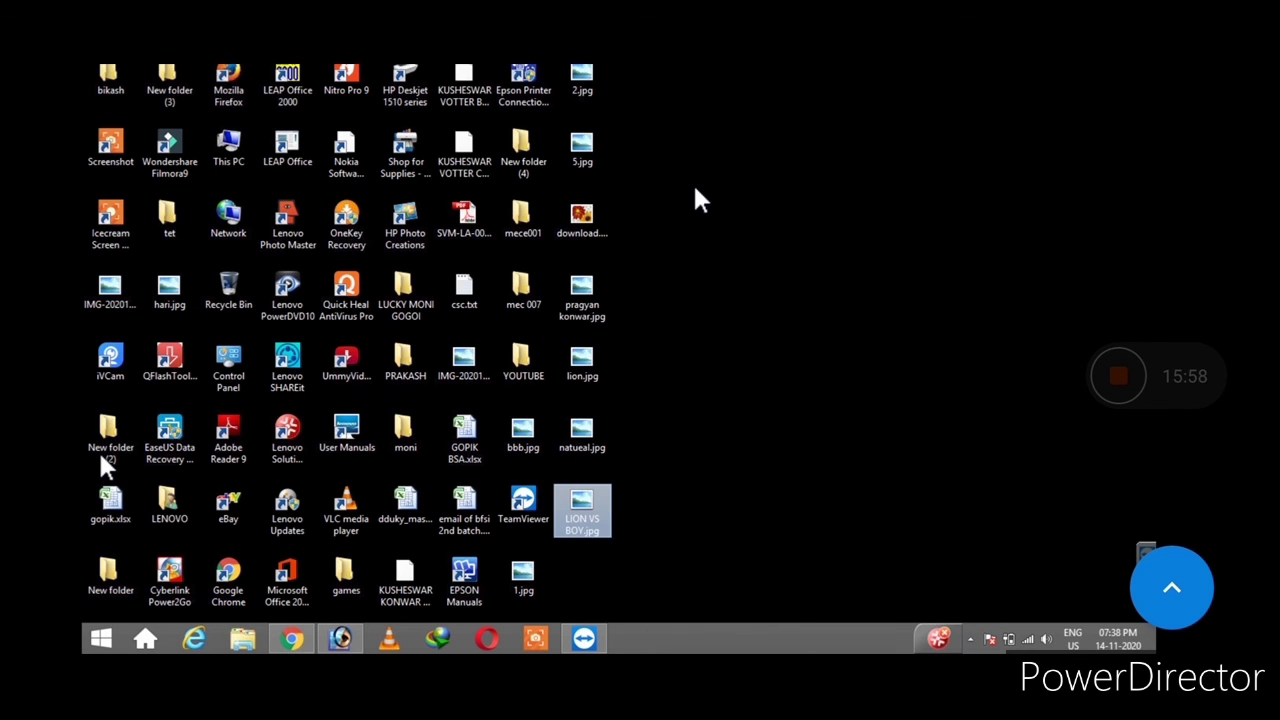